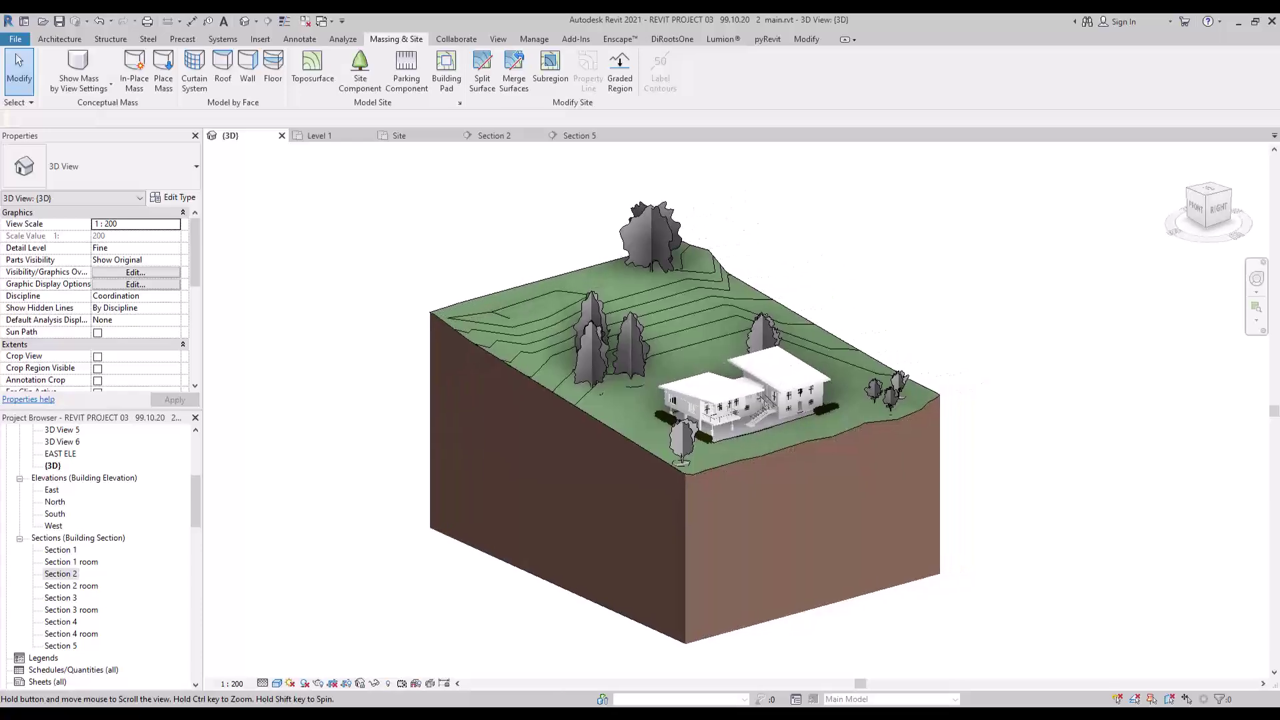
- Examine the house, trees and sloping terrain of the finished site model in the 3D view
scroll(707, 404, "up", 4)
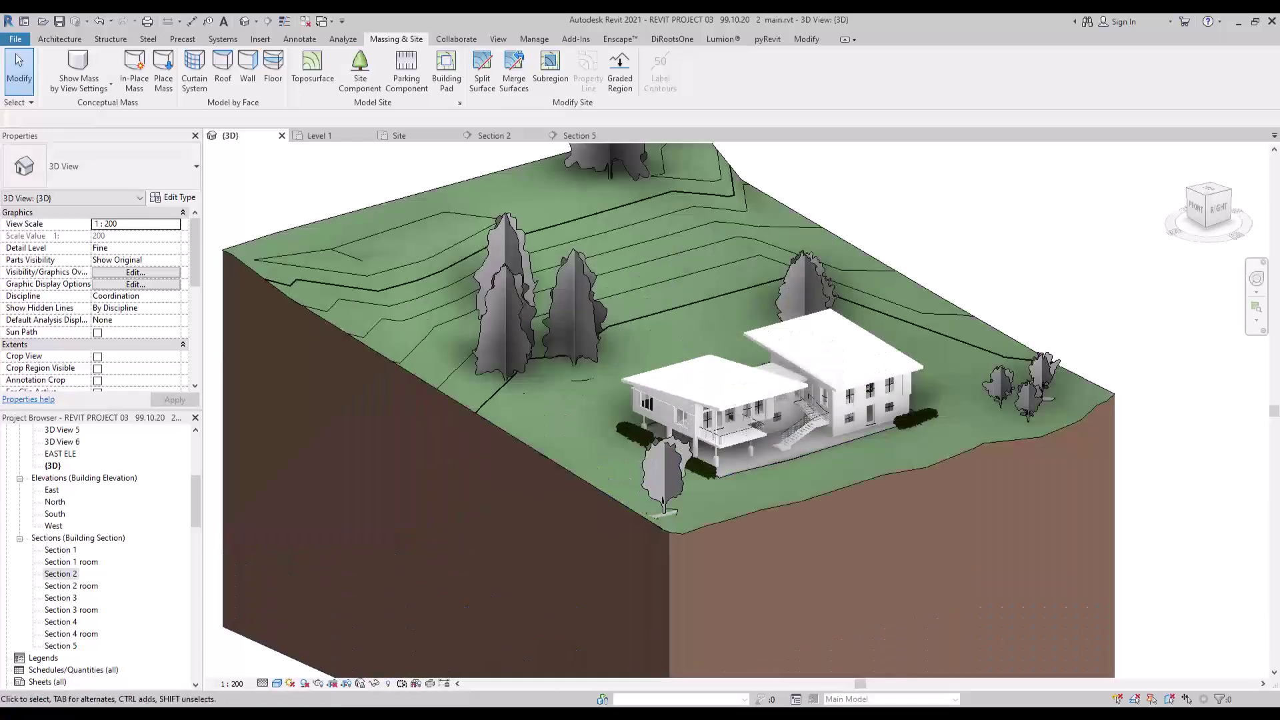
left_click(652, 500)
mouse_move(650, 500)
middle_mouse_down("shift")
mouse_move(560, 486)
mouse_move(650, 495)
middle_mouse_up("shift")
key("Escape")
scroll(693, 410, "down", 5)
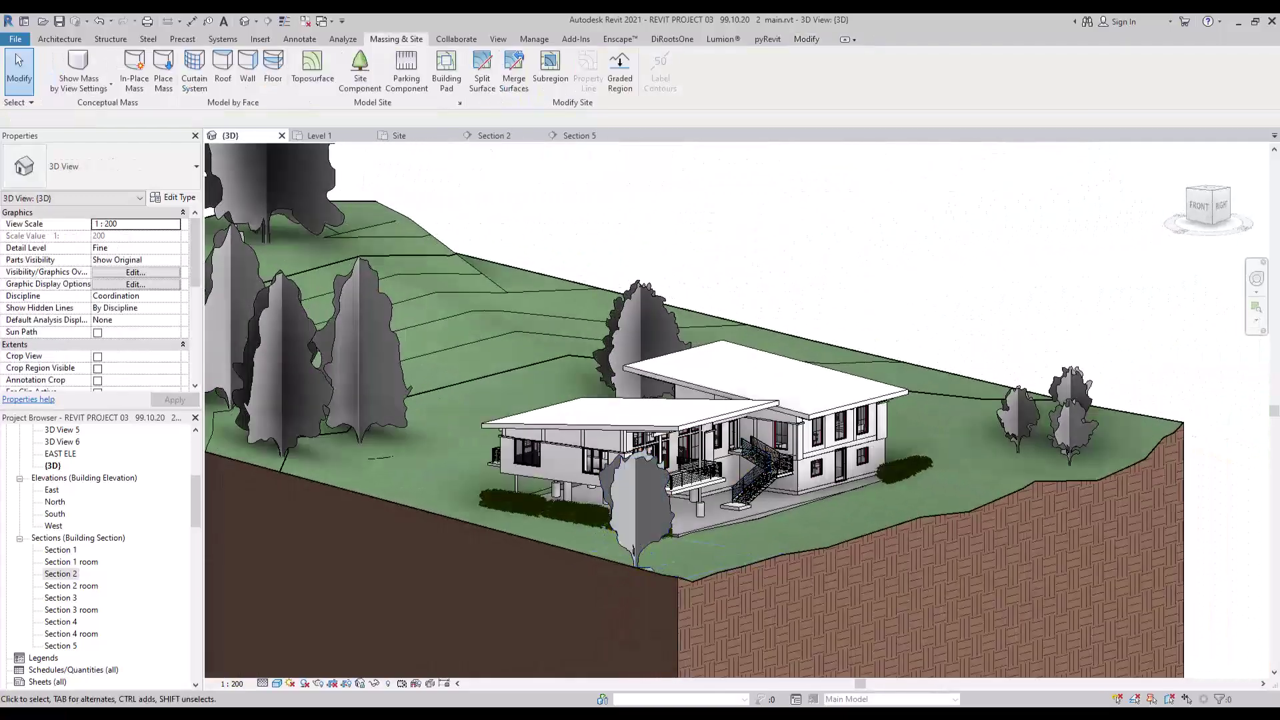
middle_click_drag(694, 410, 347, 493, "shift")
scroll(600, 410, "down", 3)
scroll(626, 427, "up", 3)
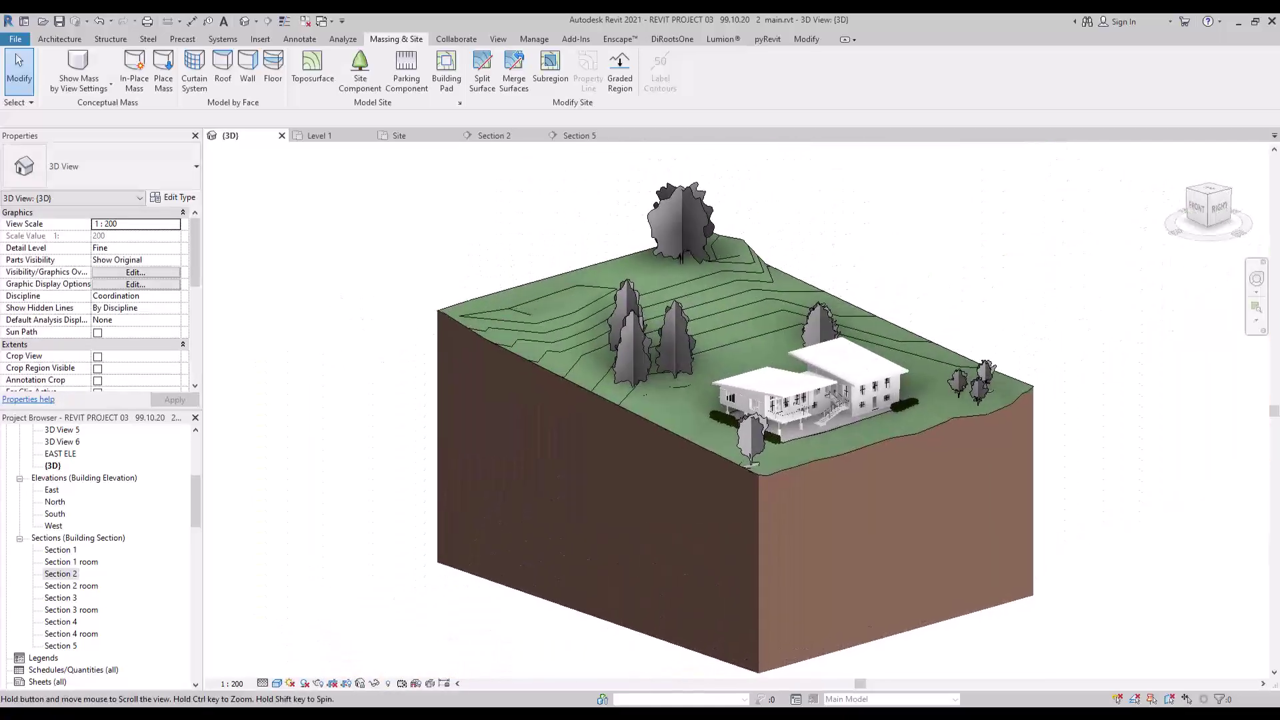
scroll(346, 493, "up", 4)
scroll(346, 494, "down", 4)
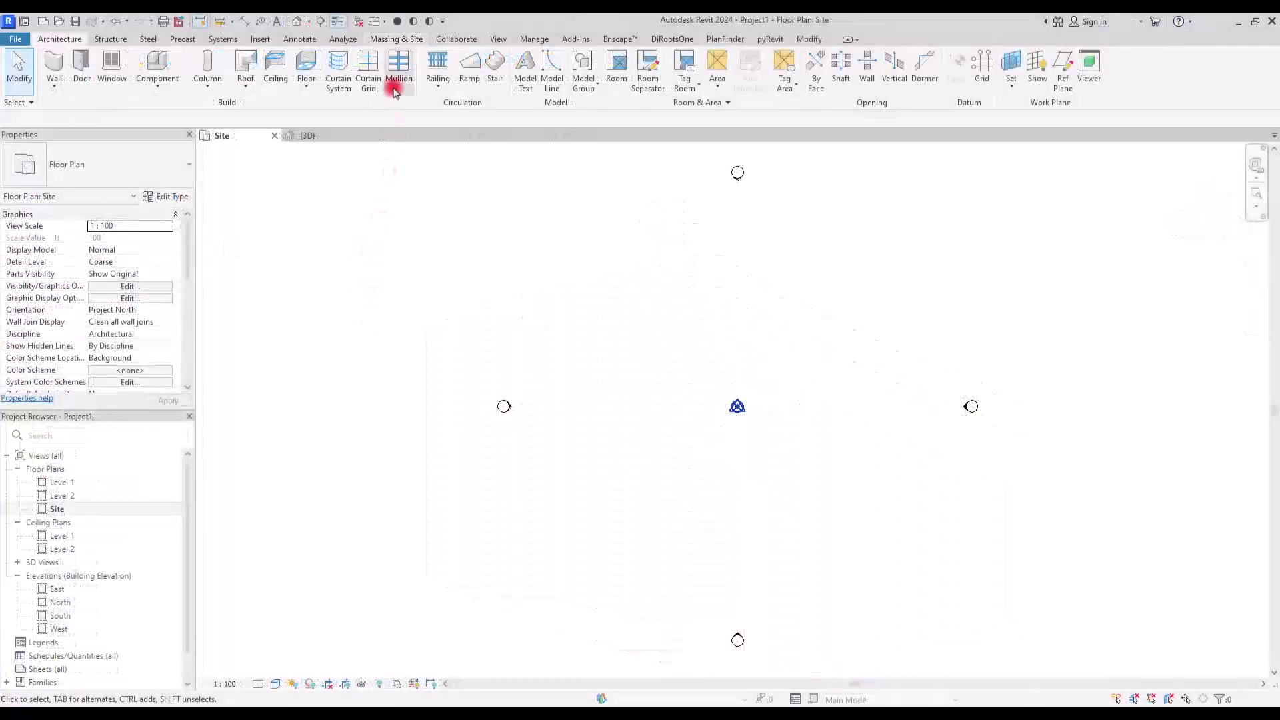
left_click(396, 39)
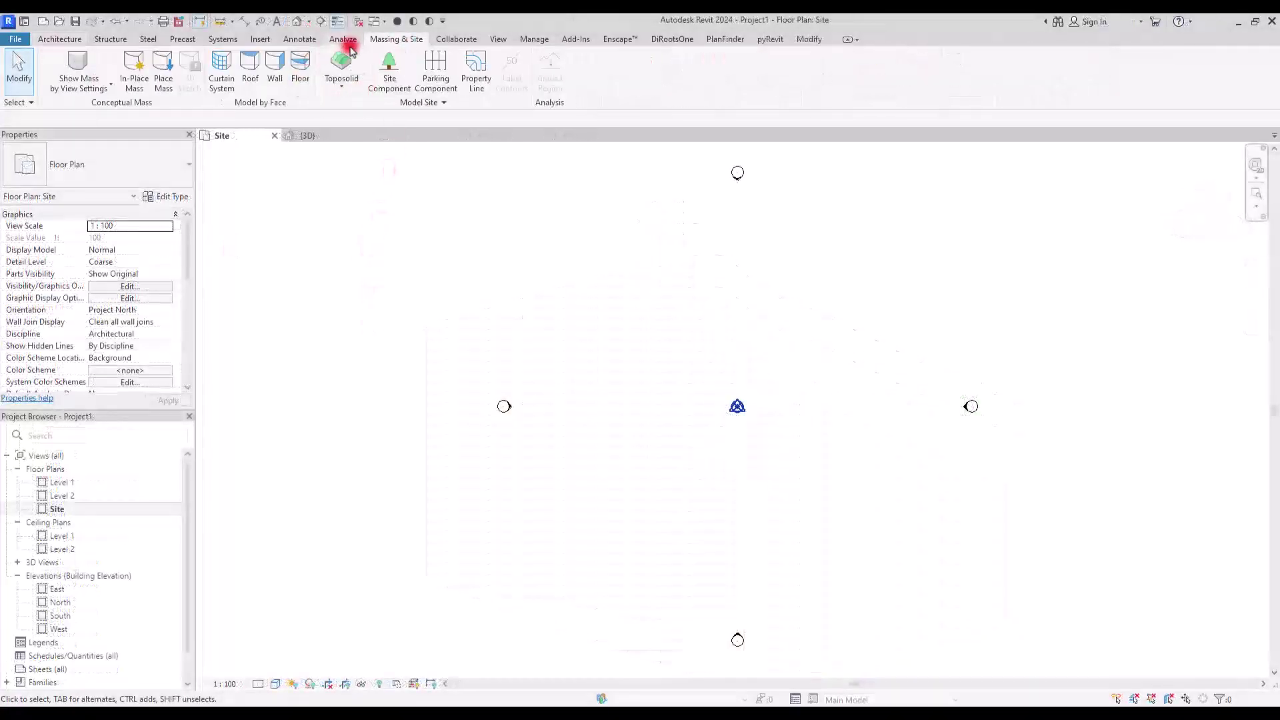
left_click(350, 90)
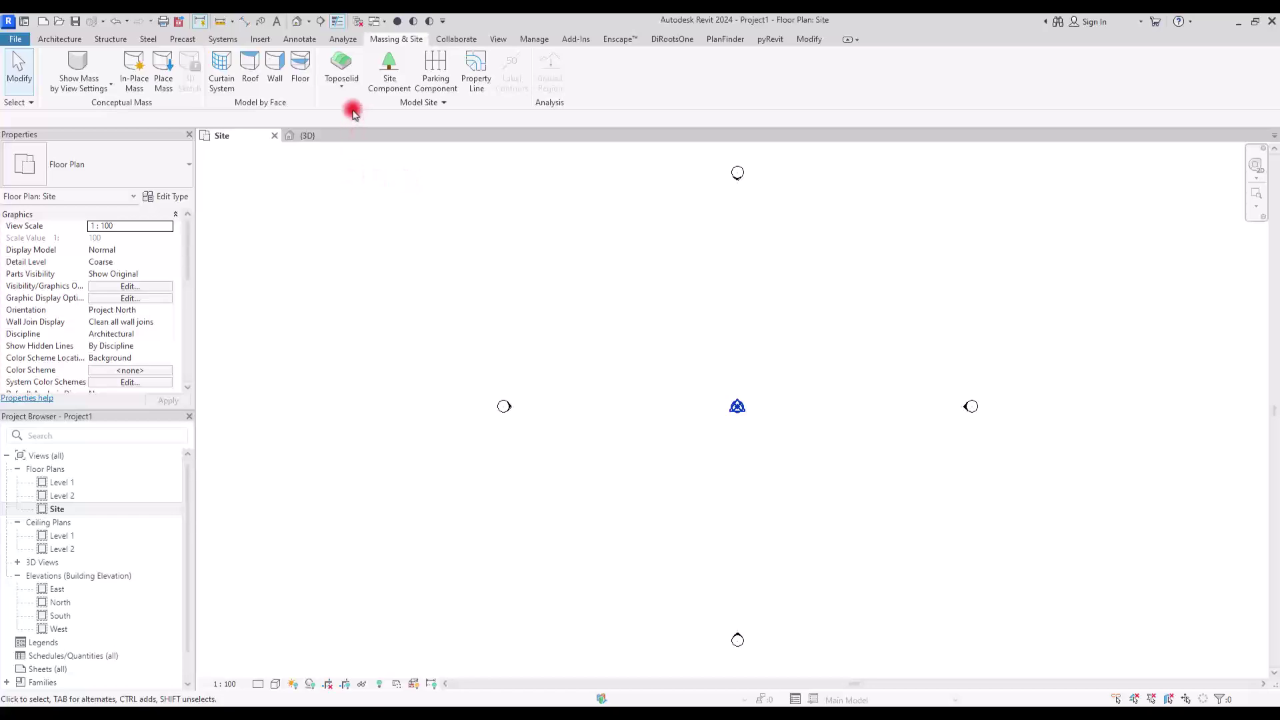
left_click(342, 85)
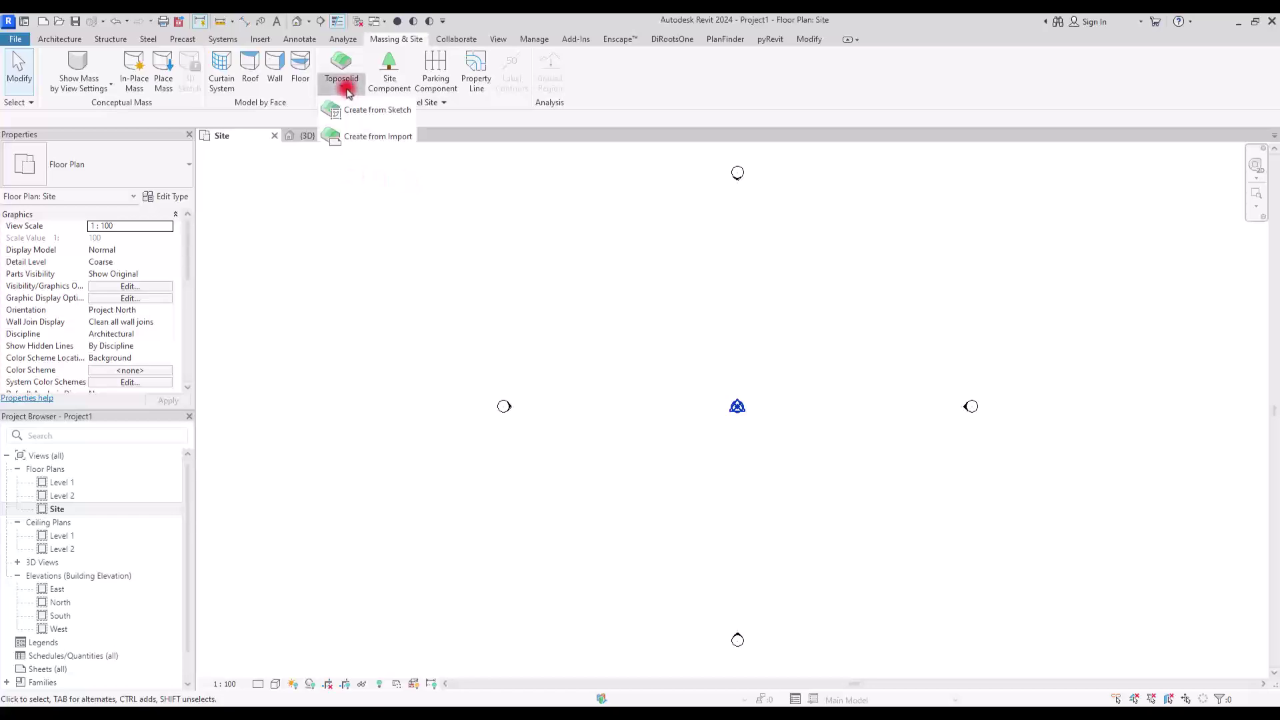
left_click(374, 137)
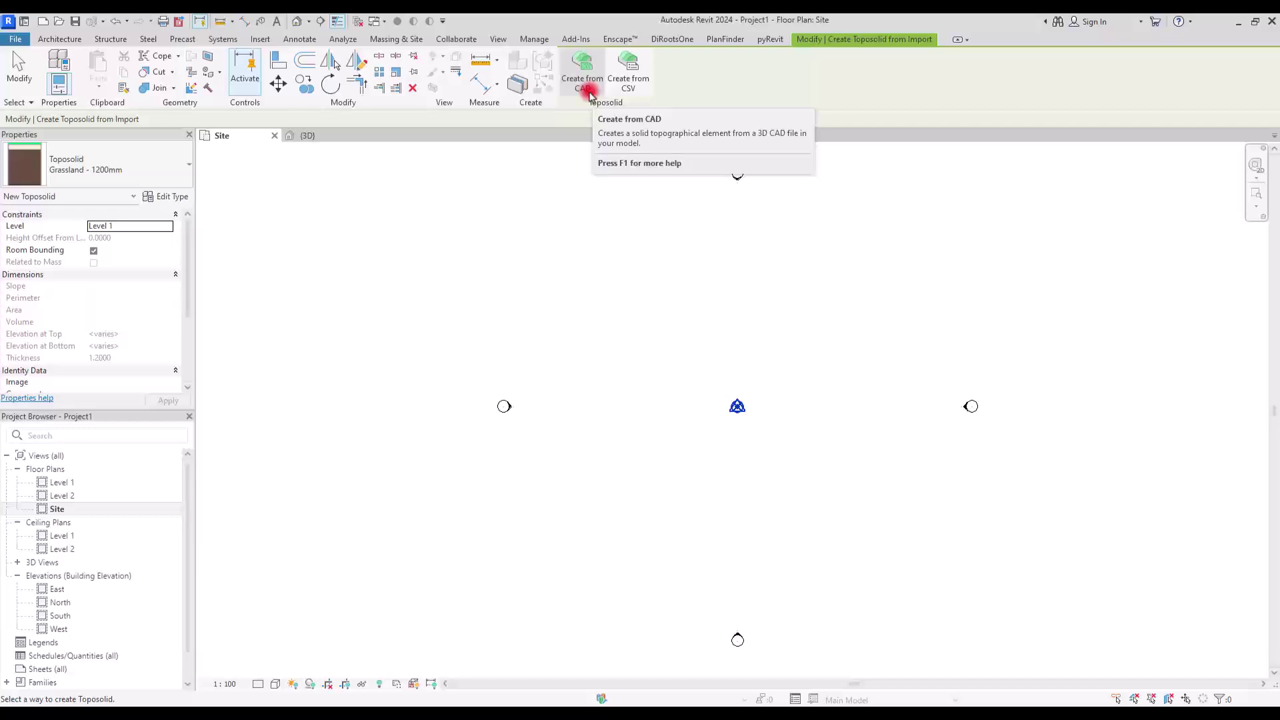
- Switch to AutoCAD and examine the survey points of NANO2-ARCHI TOPOLOGHY.dwg in plan and from a tilted 3D angle
left_click(606, 418)
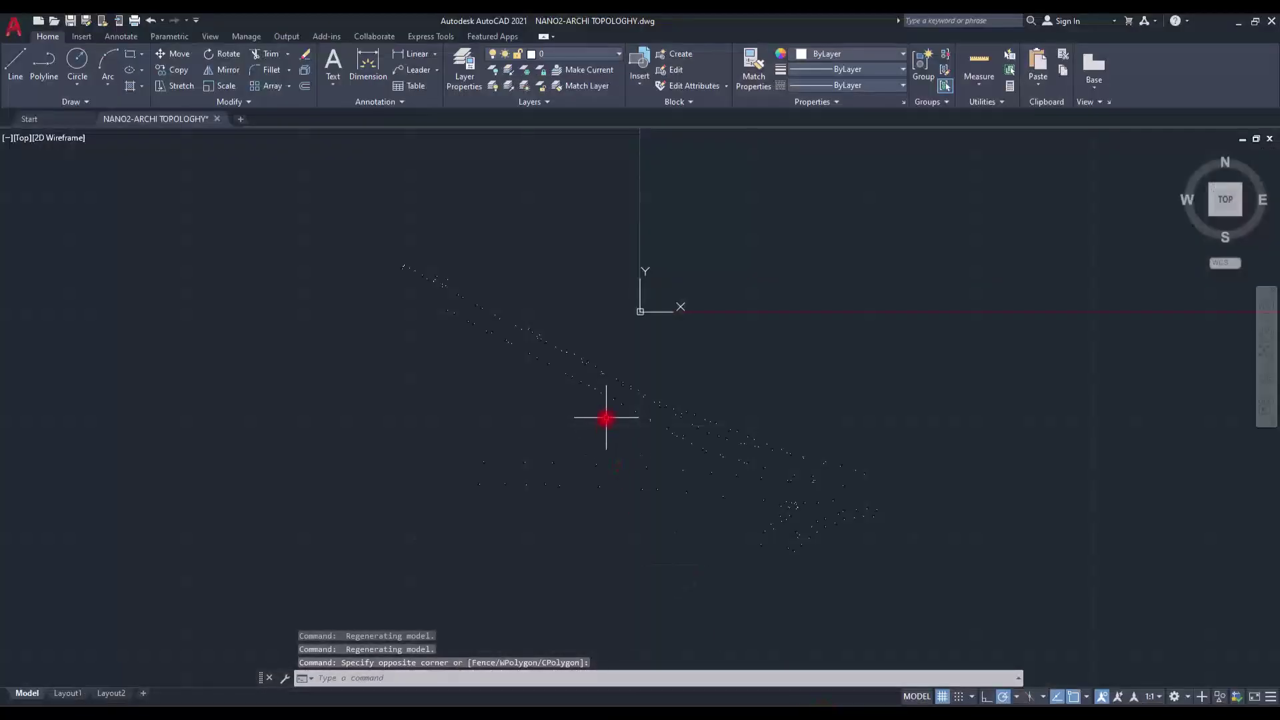
scroll(674, 474, "down", 2)
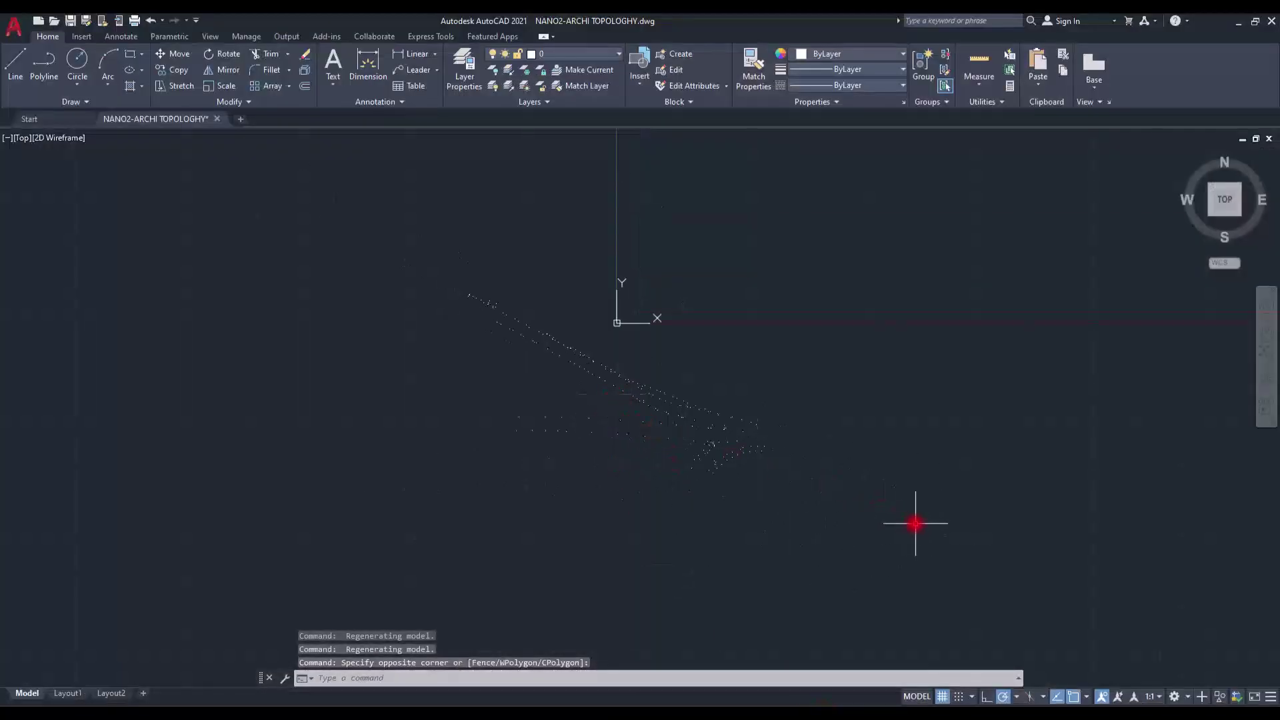
middle_click_drag(915, 524, 704, 380, "shift")
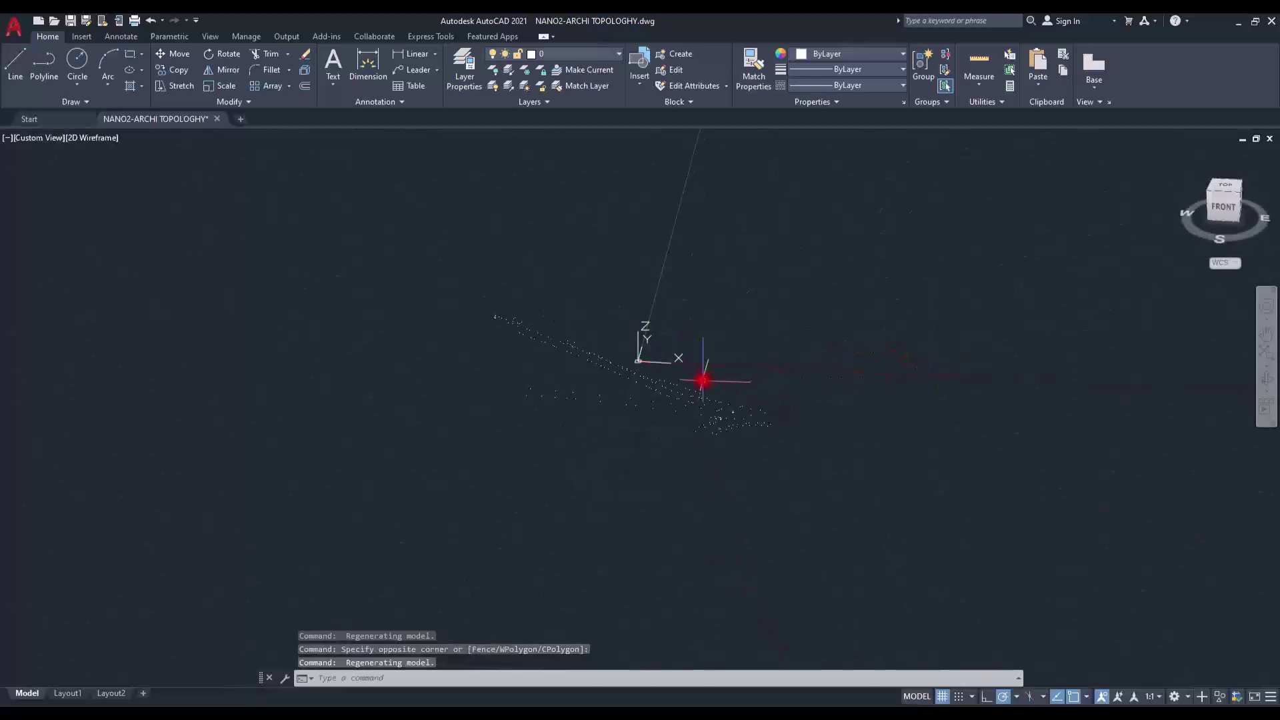
scroll(703, 380, "up", 4)
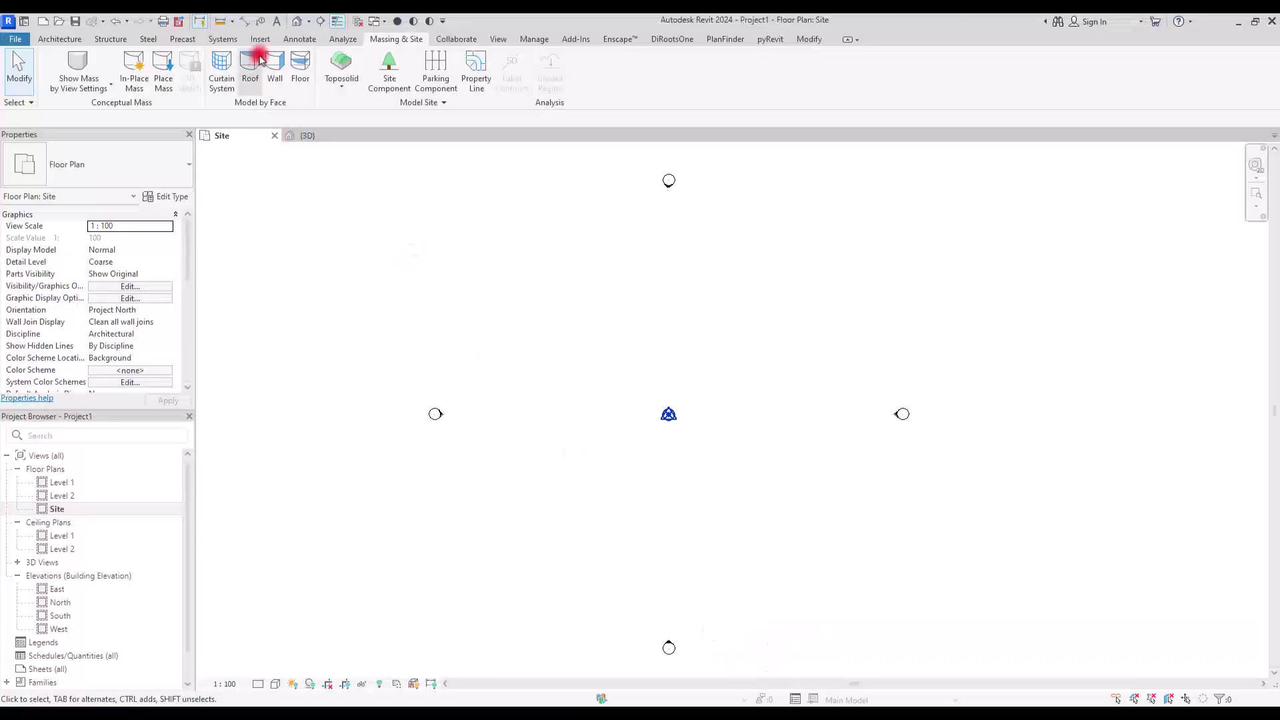
- Switch to Revit 2024 and import the CAD file NANO2-ARCHI TOPOLOGHY.dwg into the Site floor plan
left_click(260, 39)
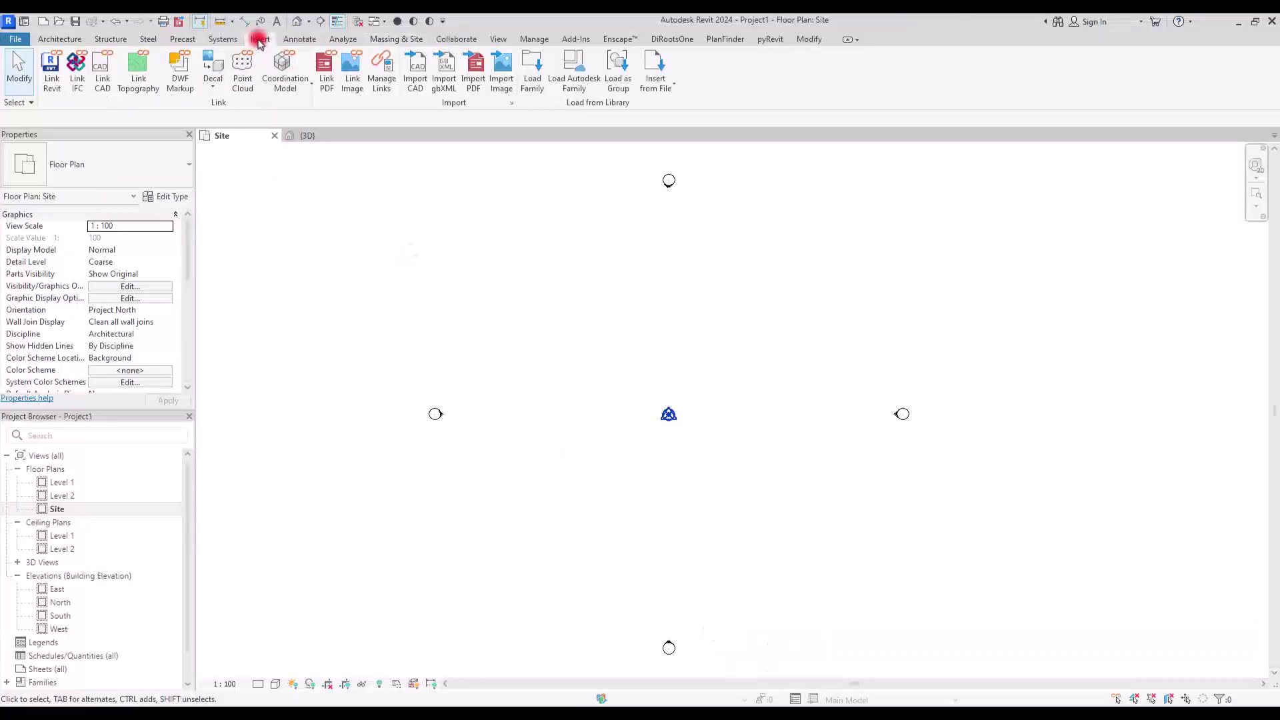
left_click(416, 70)
scroll(595, 310, "down", 1)
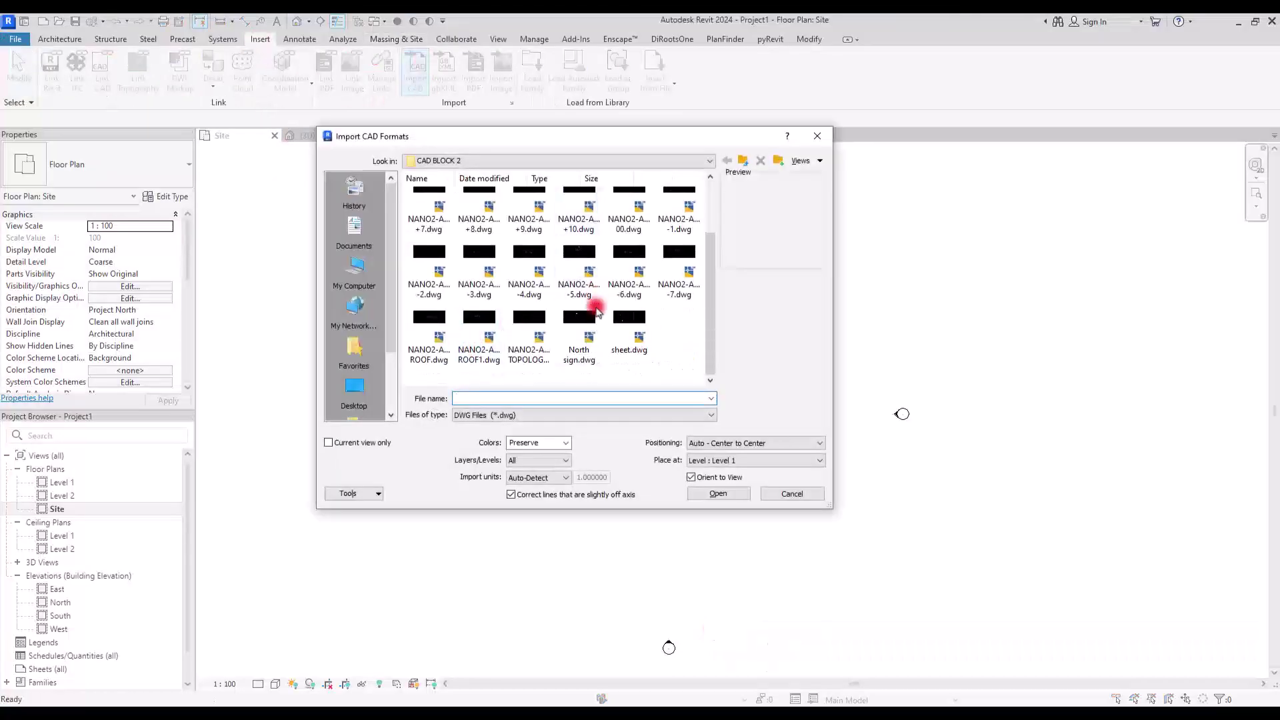
double_click(531, 330)
scroll(526, 320, "down", 4)
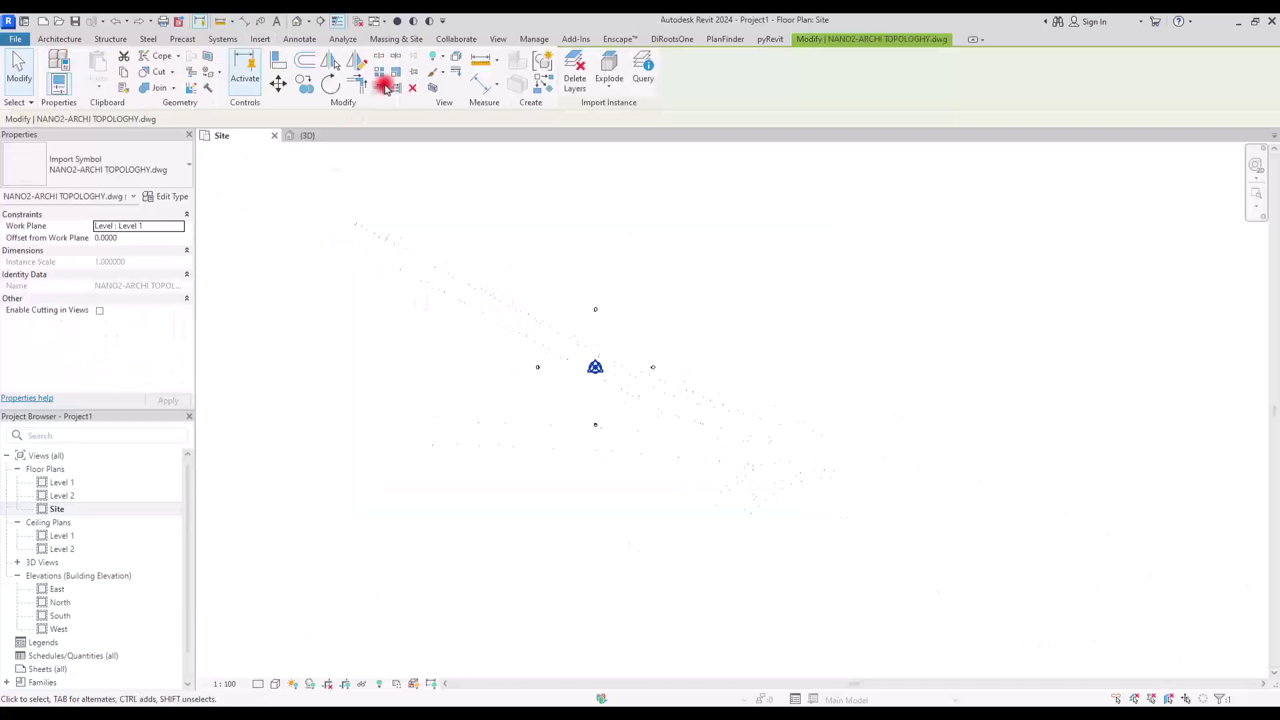
- Start a toposolid from import and choose the Grassland - 1200mm type
left_click(398, 38)
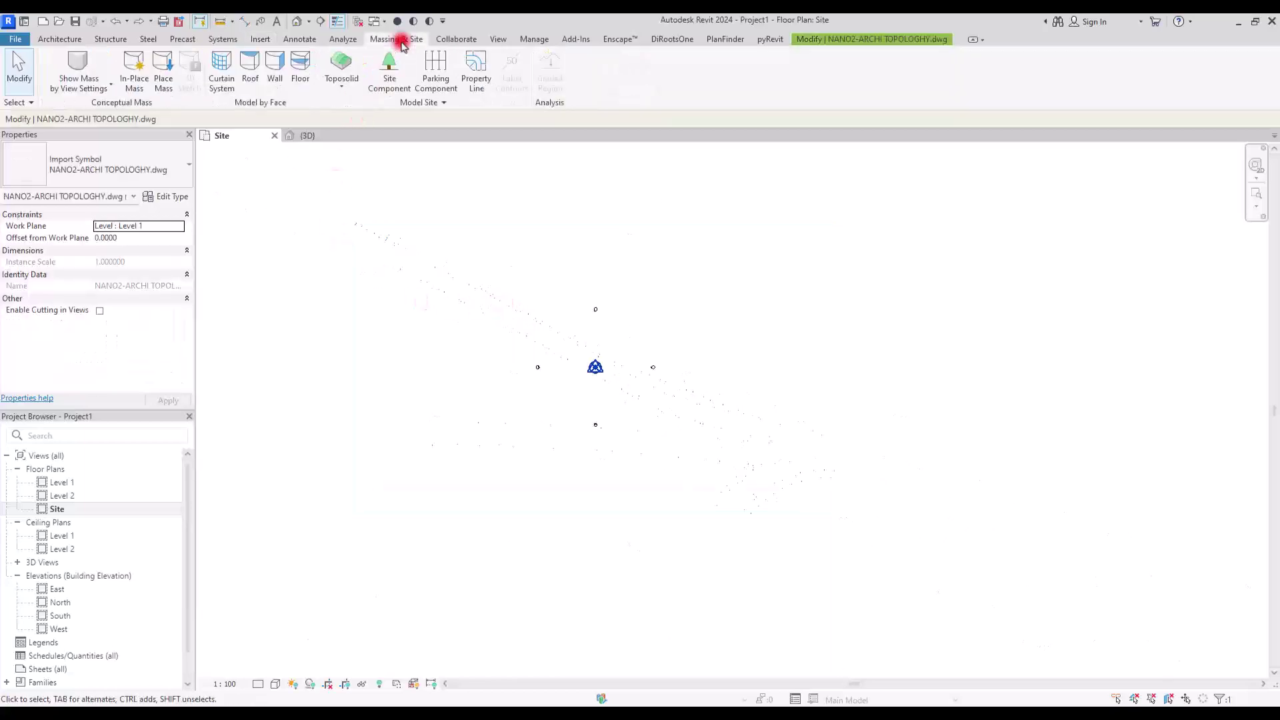
left_click(341, 83)
left_click(356, 141)
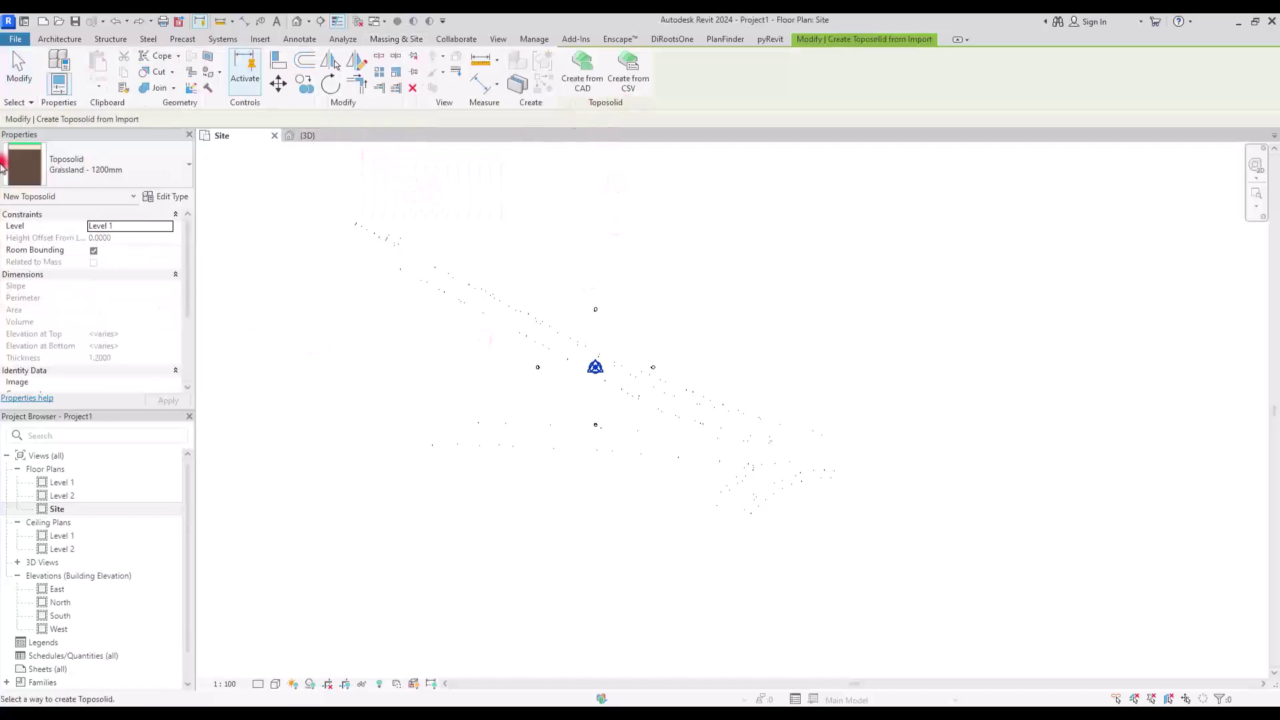
left_click(118, 170)
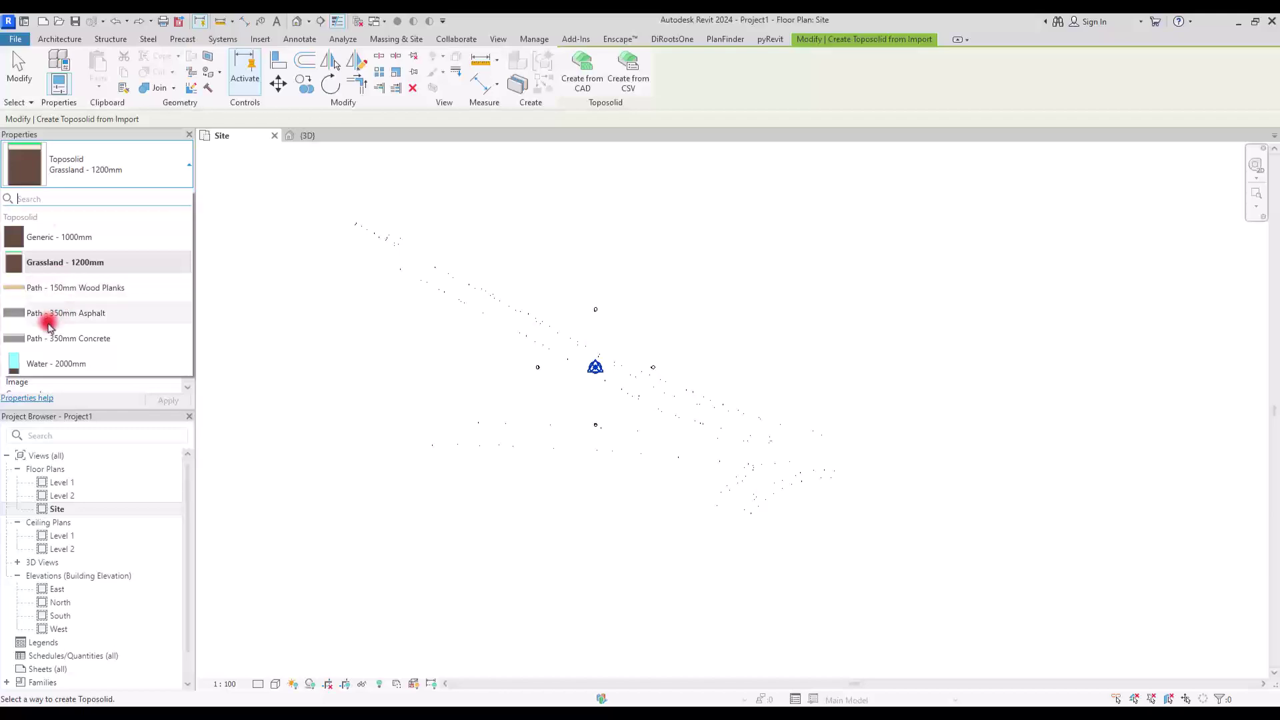
left_click(91, 264)
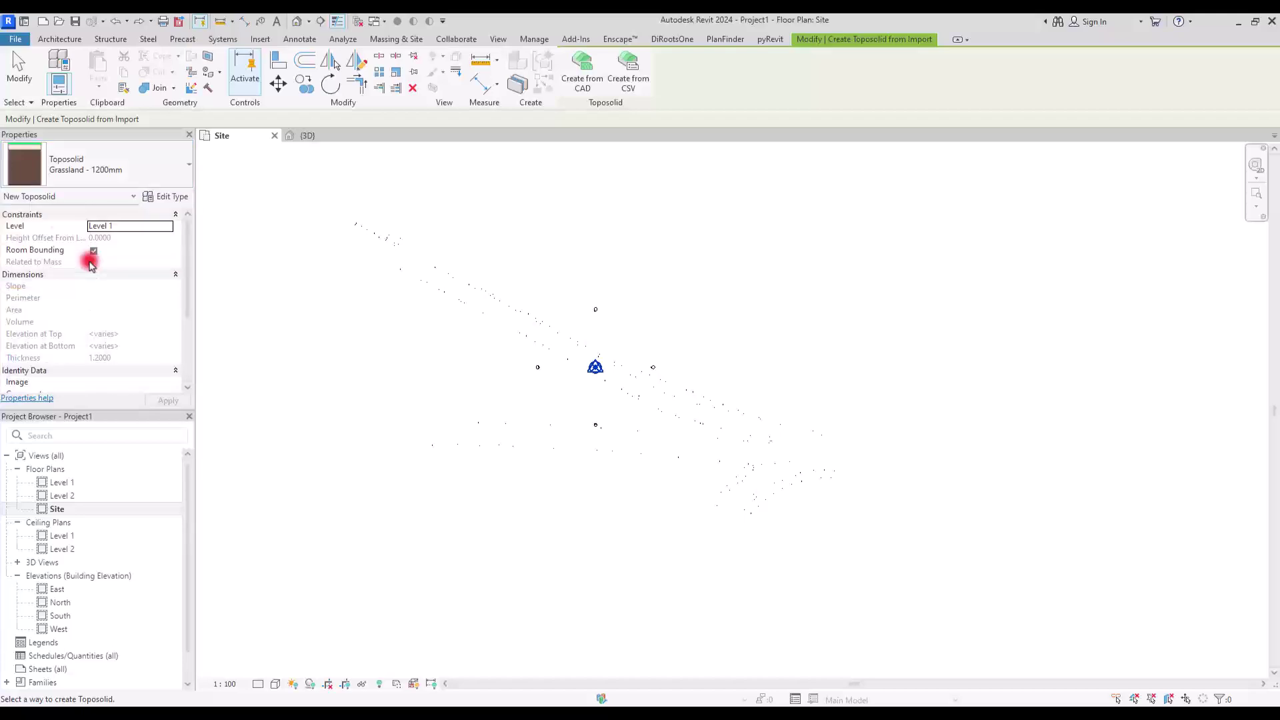
- Inspect the layer structure of the Grassland - 1200mm toposolid type without changing it
left_click(174, 200)
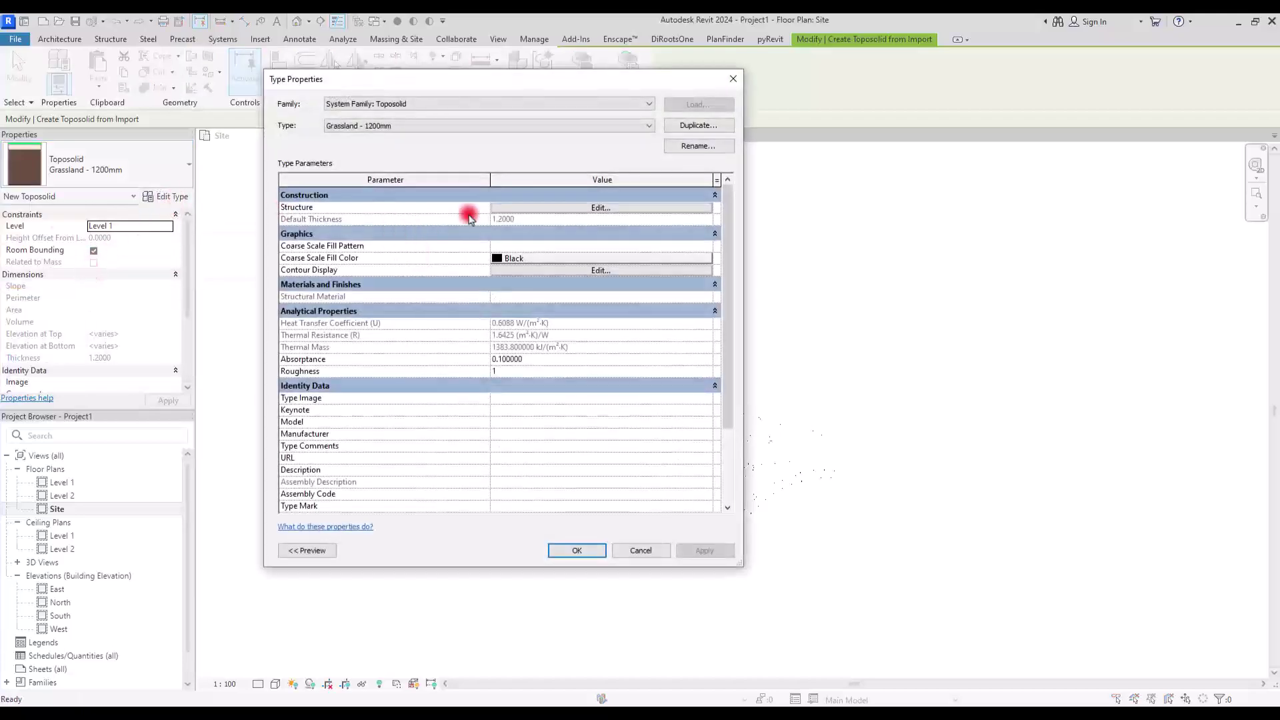
left_click(561, 211)
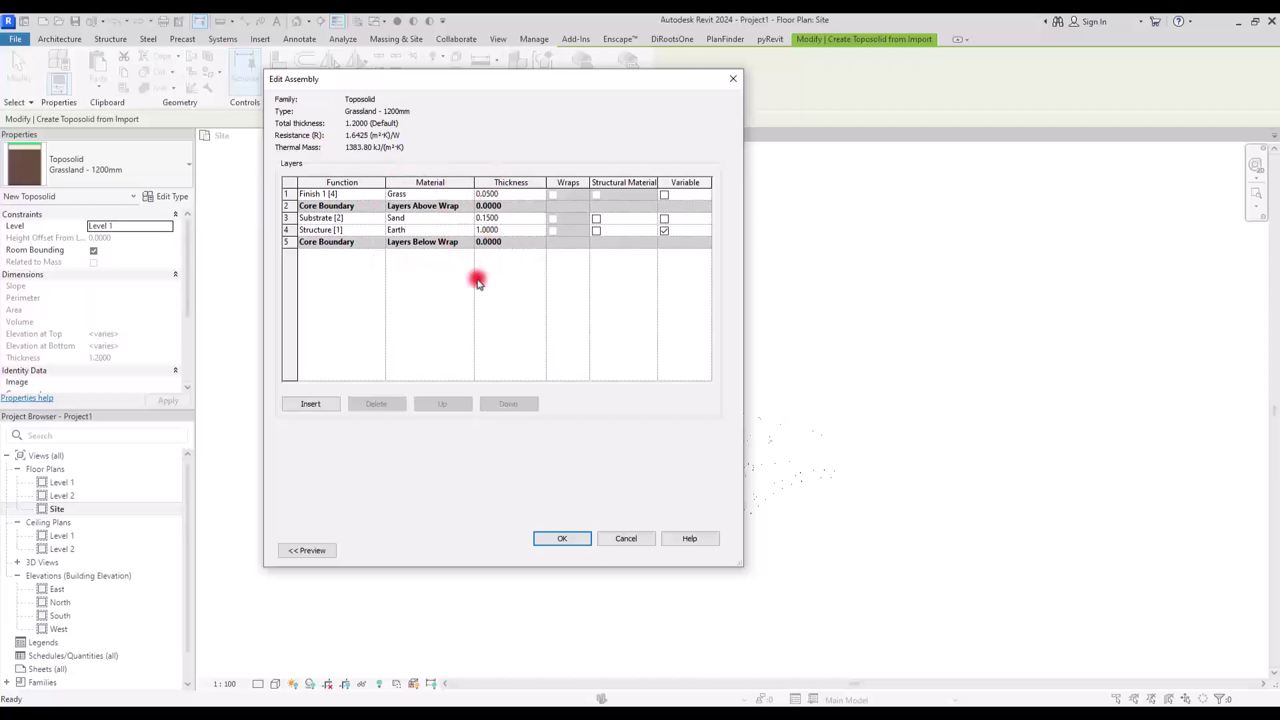
left_click(735, 81)
left_click(732, 83)
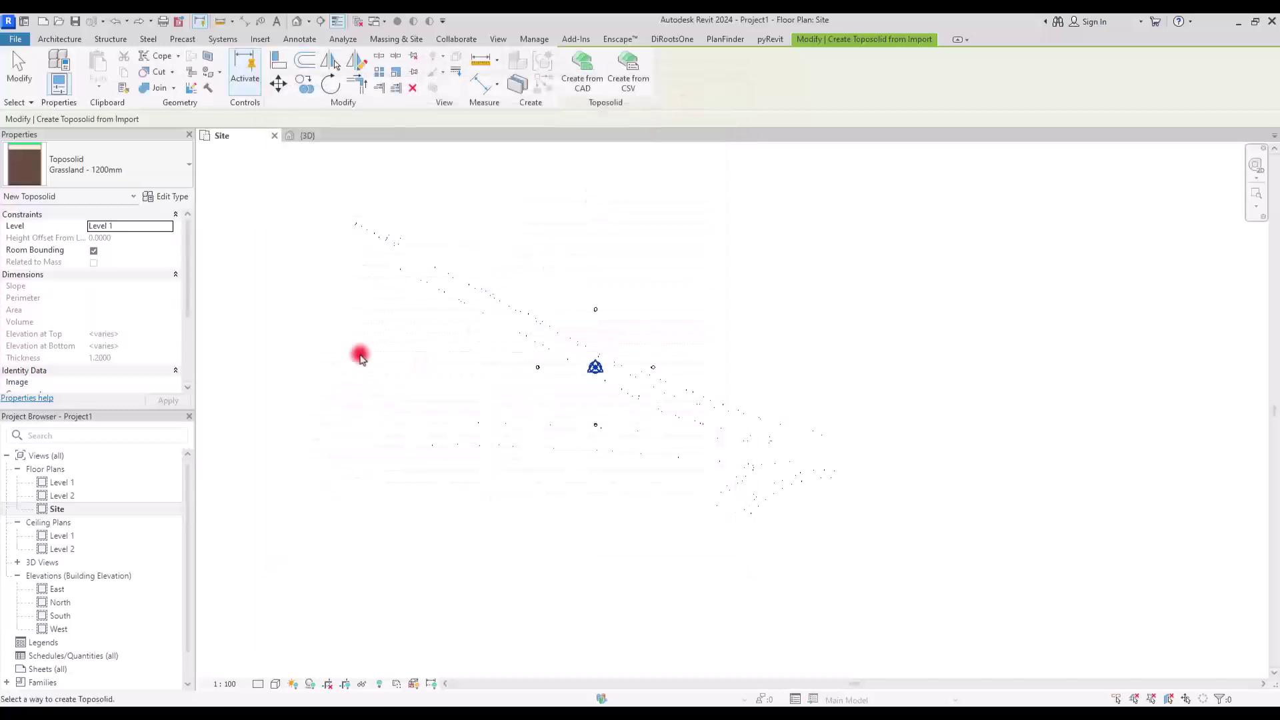
- Create the toposolid from the imported CAD points, using layers 0, POINTS SEMBOL and tarsim
left_click(567, 86)
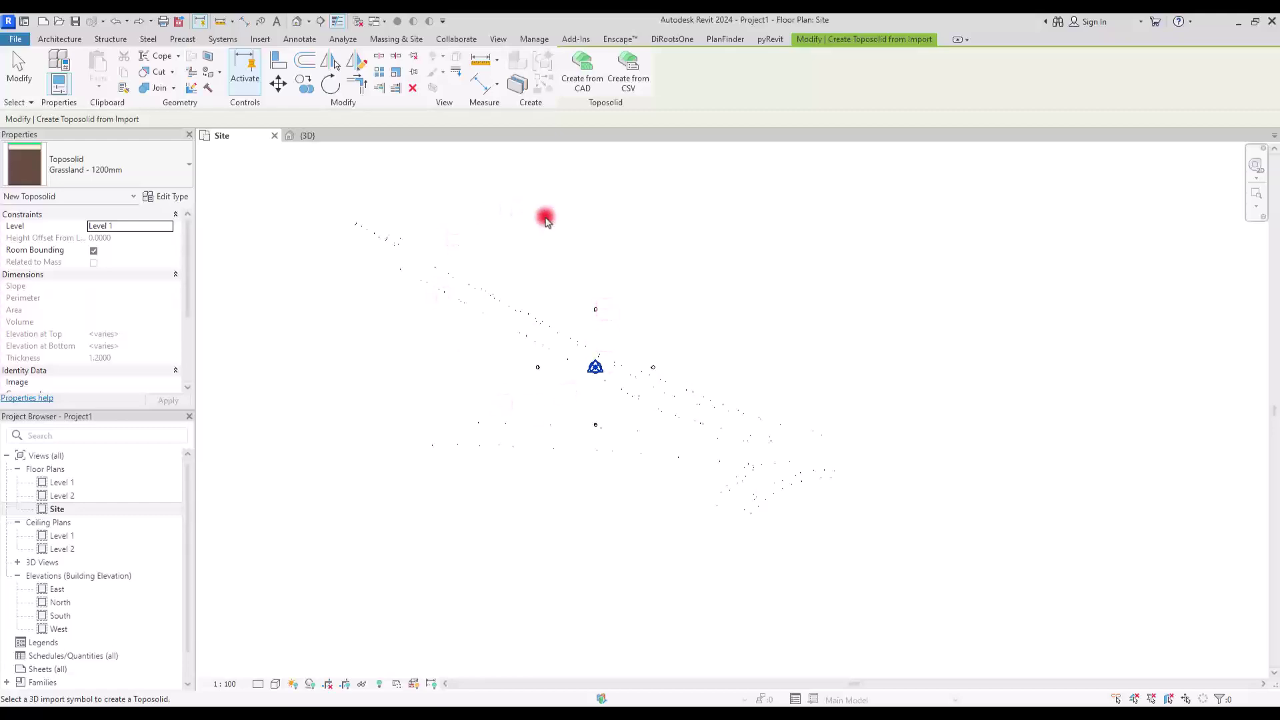
left_click(531, 318)
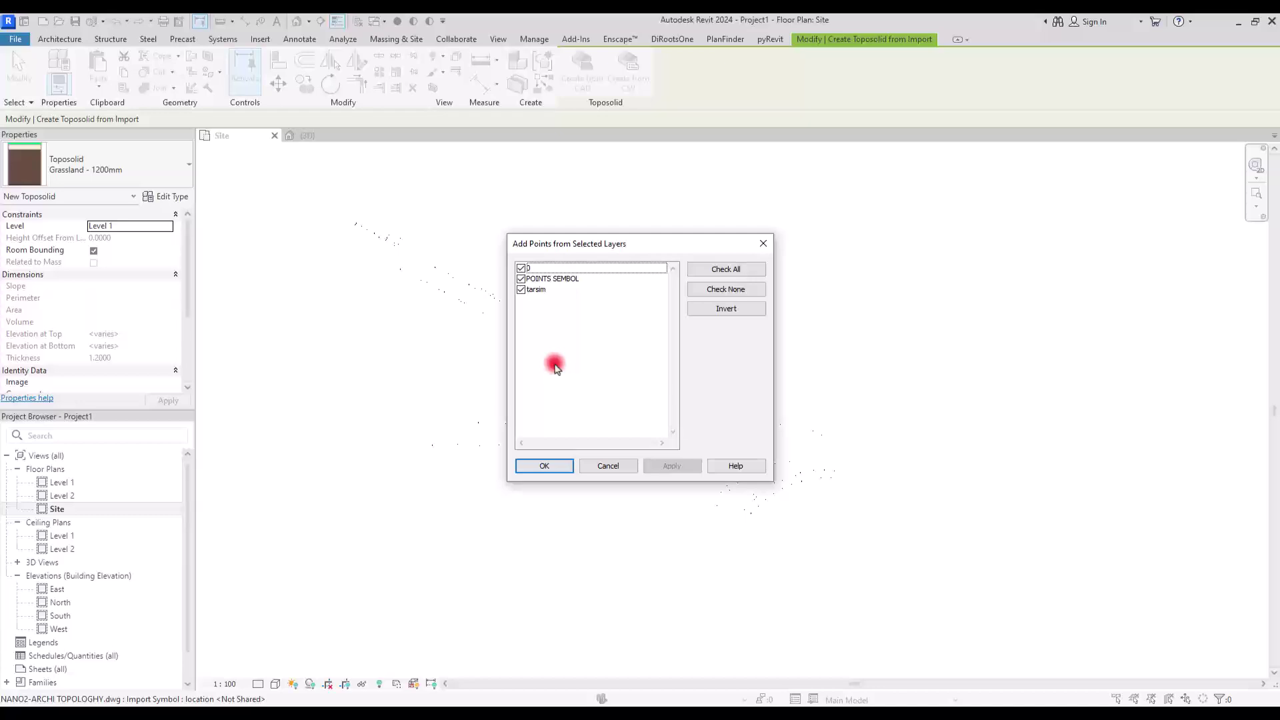
left_click(543, 465)
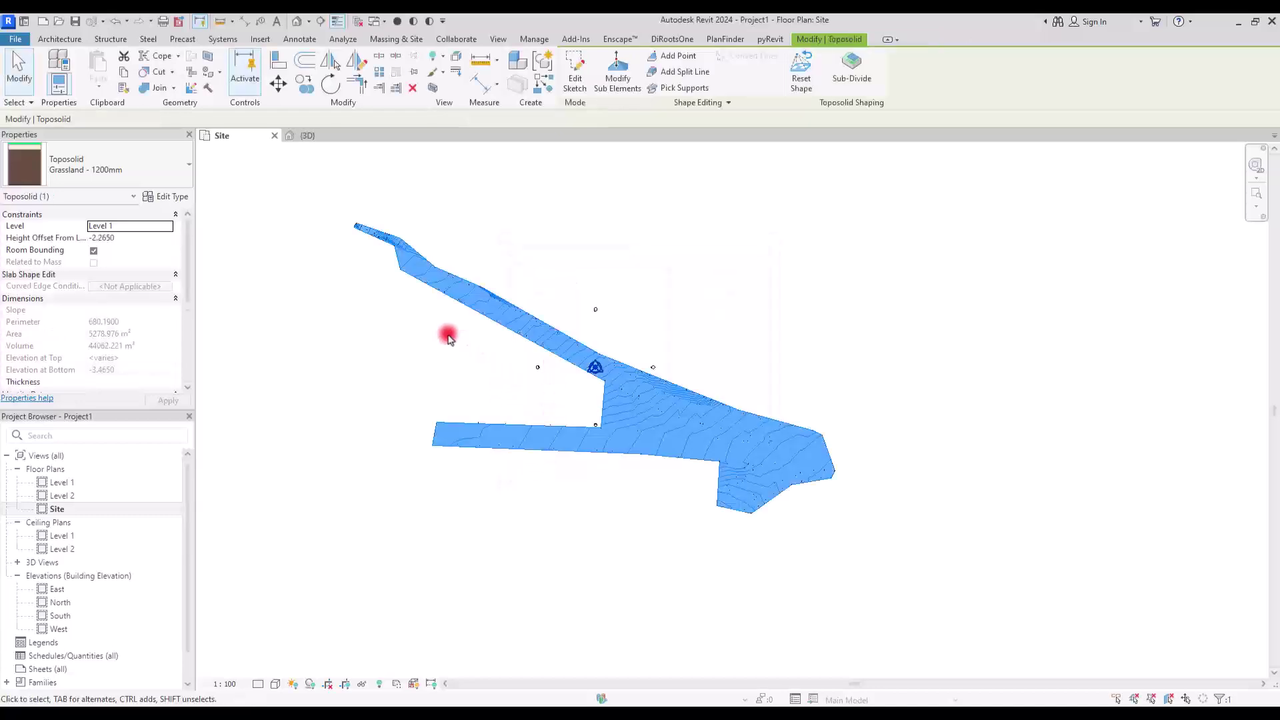
- View the new toposolid in the 3D view and examine it from different angles
left_click(314, 136)
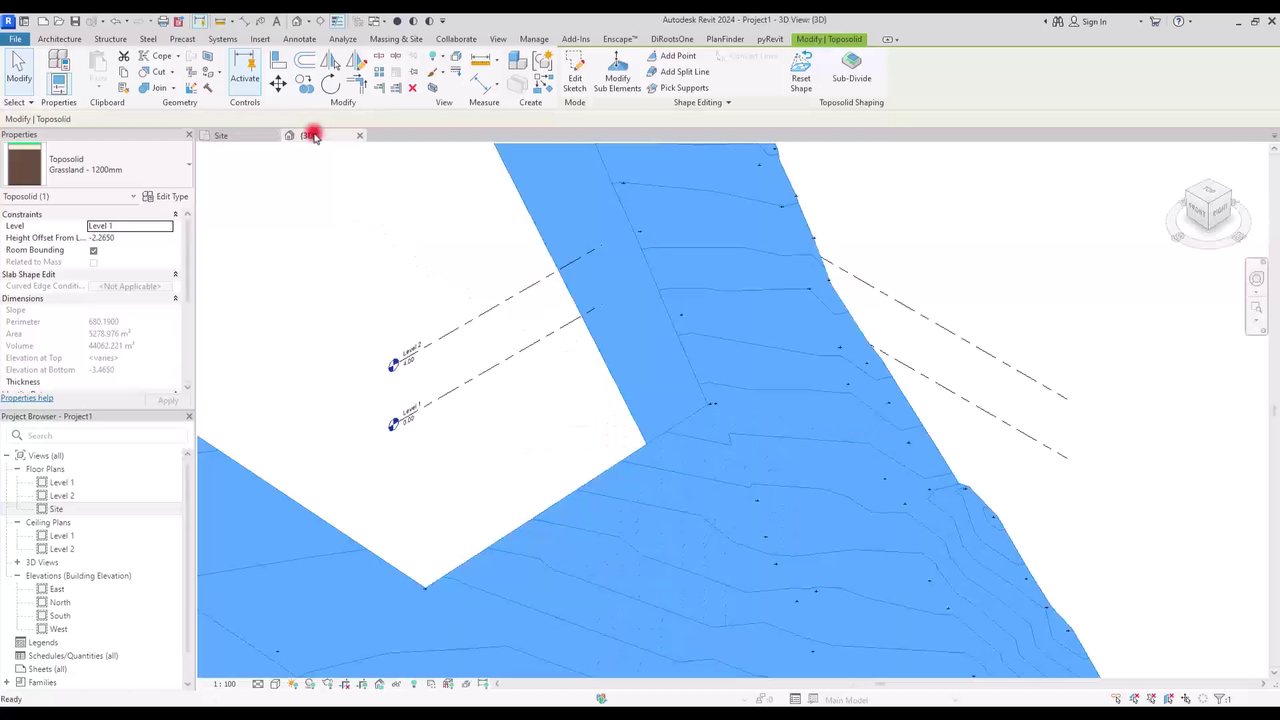
left_click(464, 229)
scroll(634, 384, "down", 4)
mouse_move(652, 380)
middle_mouse_down("shift")
mouse_move(662, 366)
mouse_move(723, 374)
mouse_move(848, 255)
mouse_move(949, 257)
mouse_move(567, 552)
mouse_move(611, 557)
mouse_move(557, 502)
mouse_move(606, 523)
mouse_move(594, 540)
mouse_move(1000, 466)
mouse_move(475, 478)
mouse_move(905, 525)
mouse_move(522, 517)
mouse_move(551, 531)
mouse_move(506, 591)
middle_mouse_up("shift")
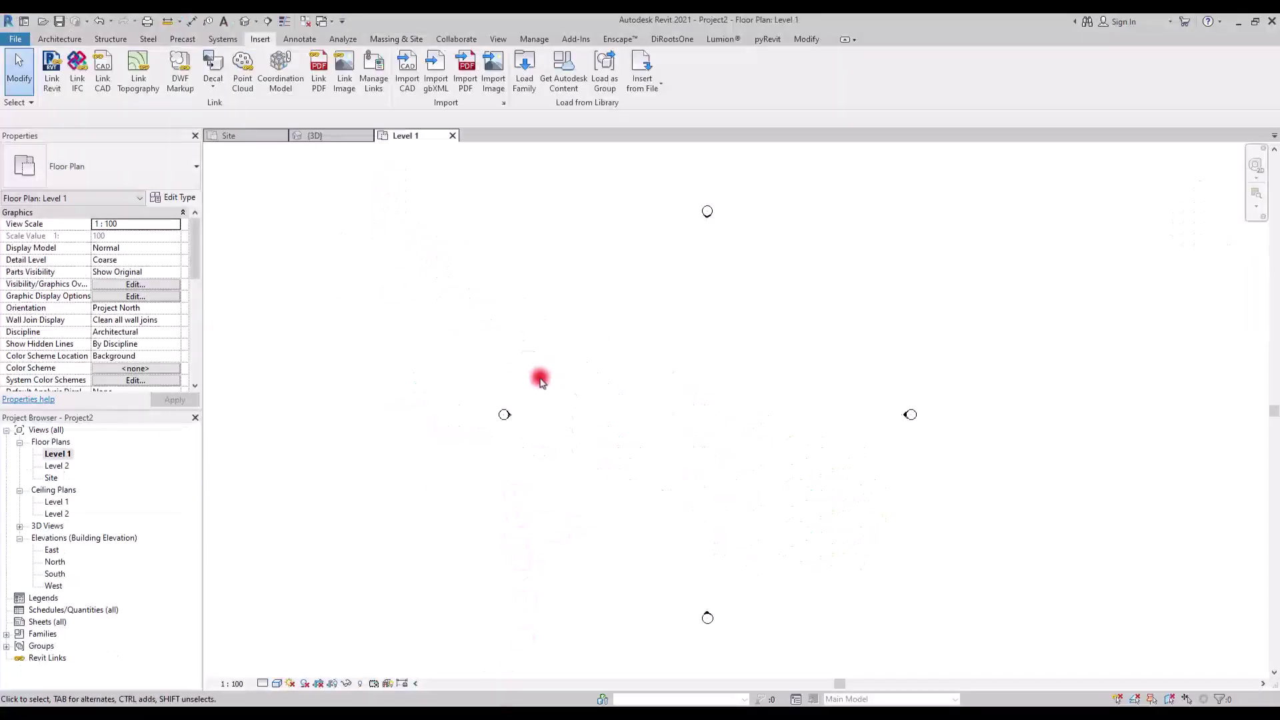
- Switch to Project2 in Revit 2021 and create a toposurface in the Site plan from all layers of the imported NANO2-ARCHI TOPOLOGHY.dwg
left_click(233, 136)
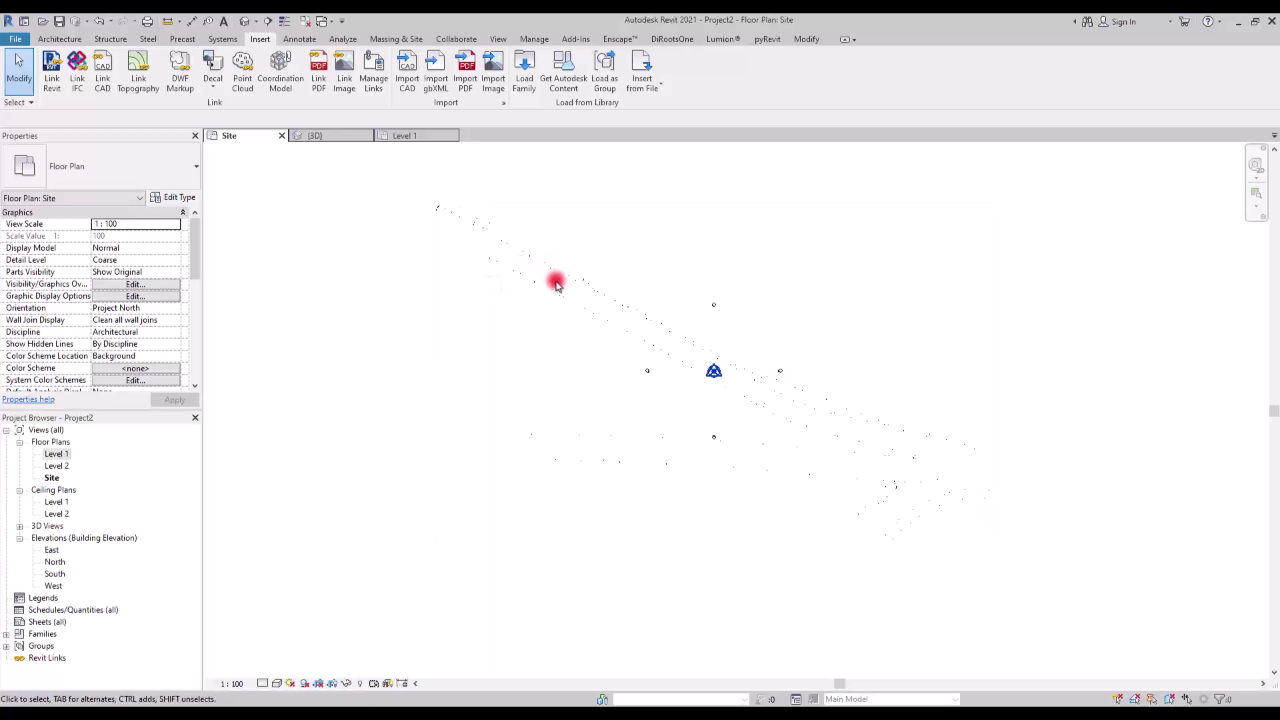
left_click(387, 39)
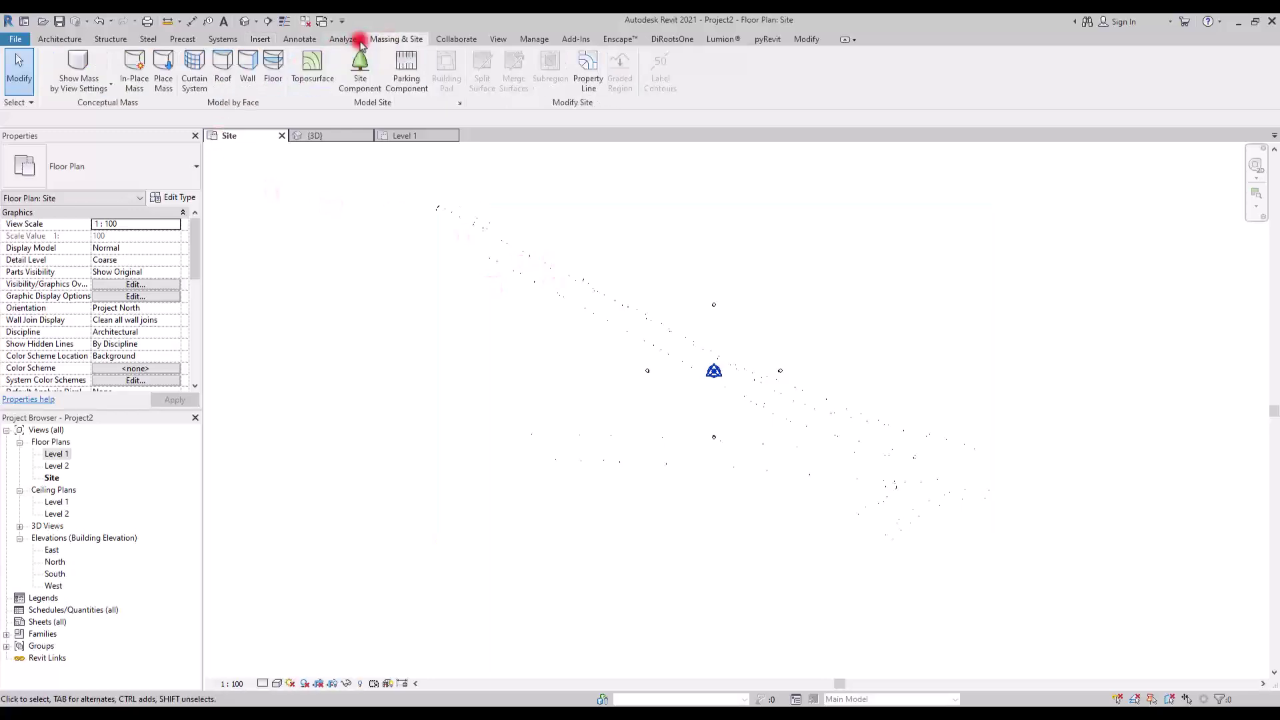
left_click(310, 70)
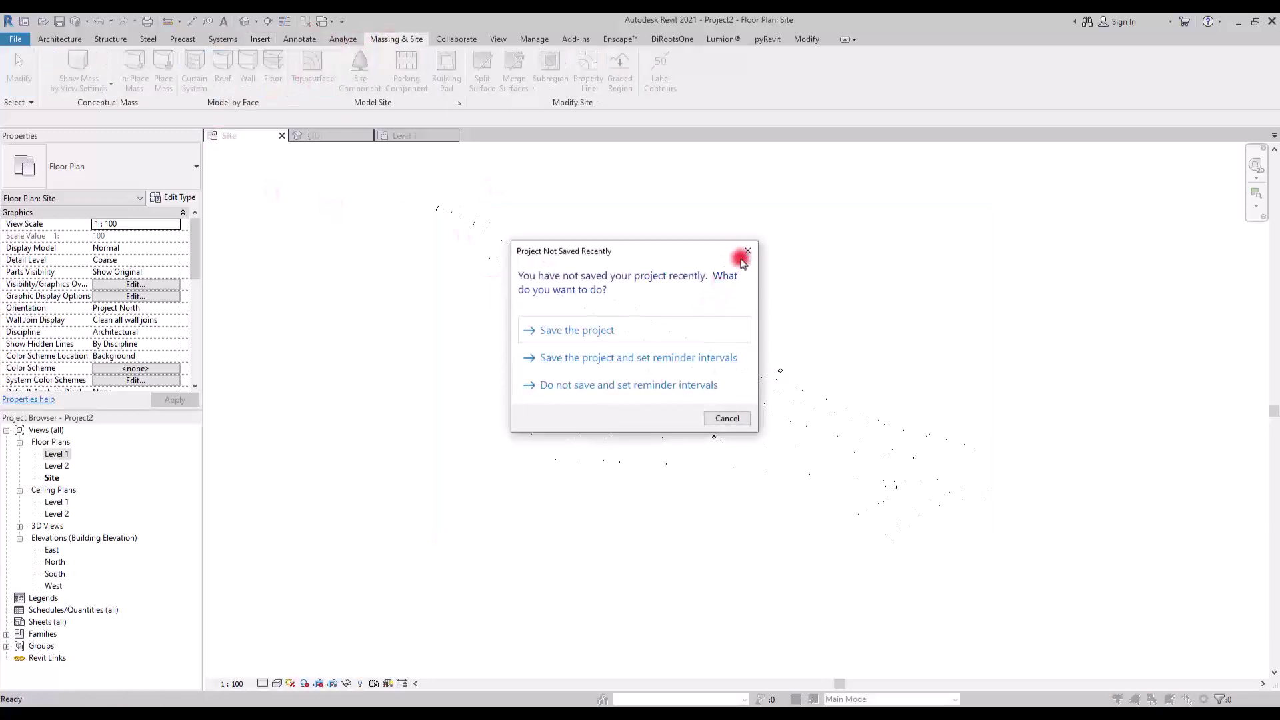
left_click(745, 254)
left_click(612, 84)
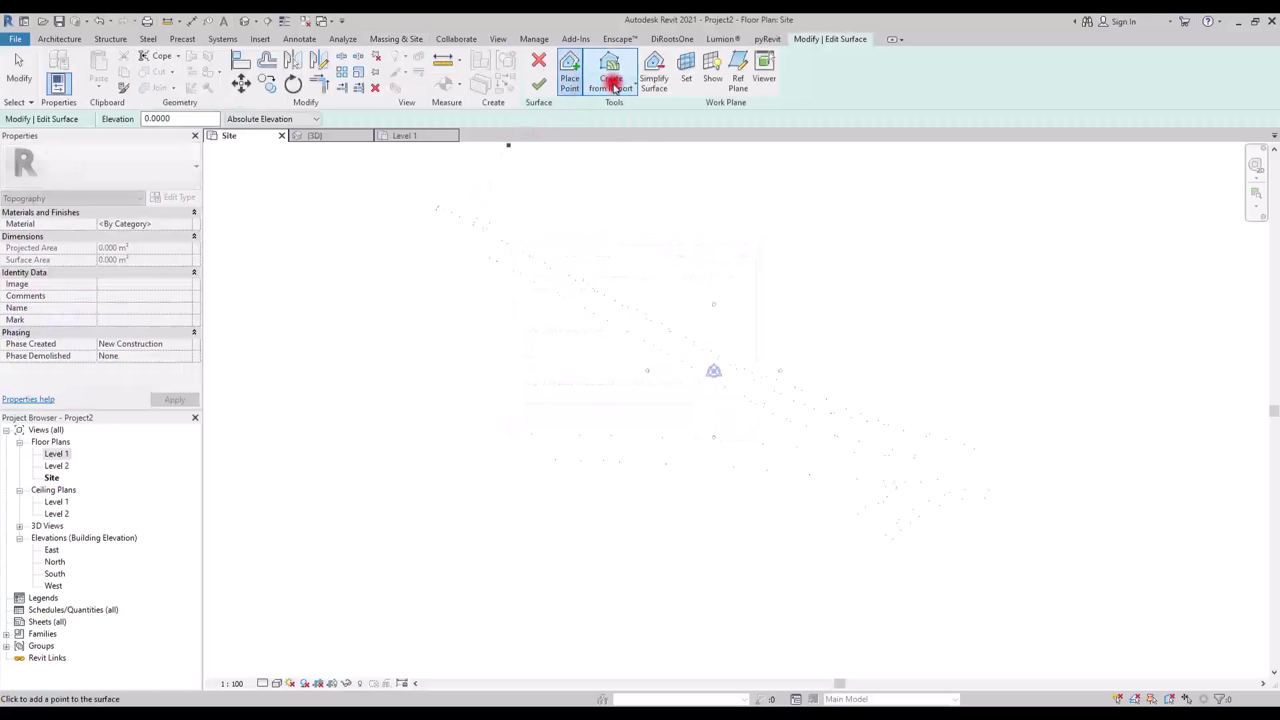
left_click(618, 89)
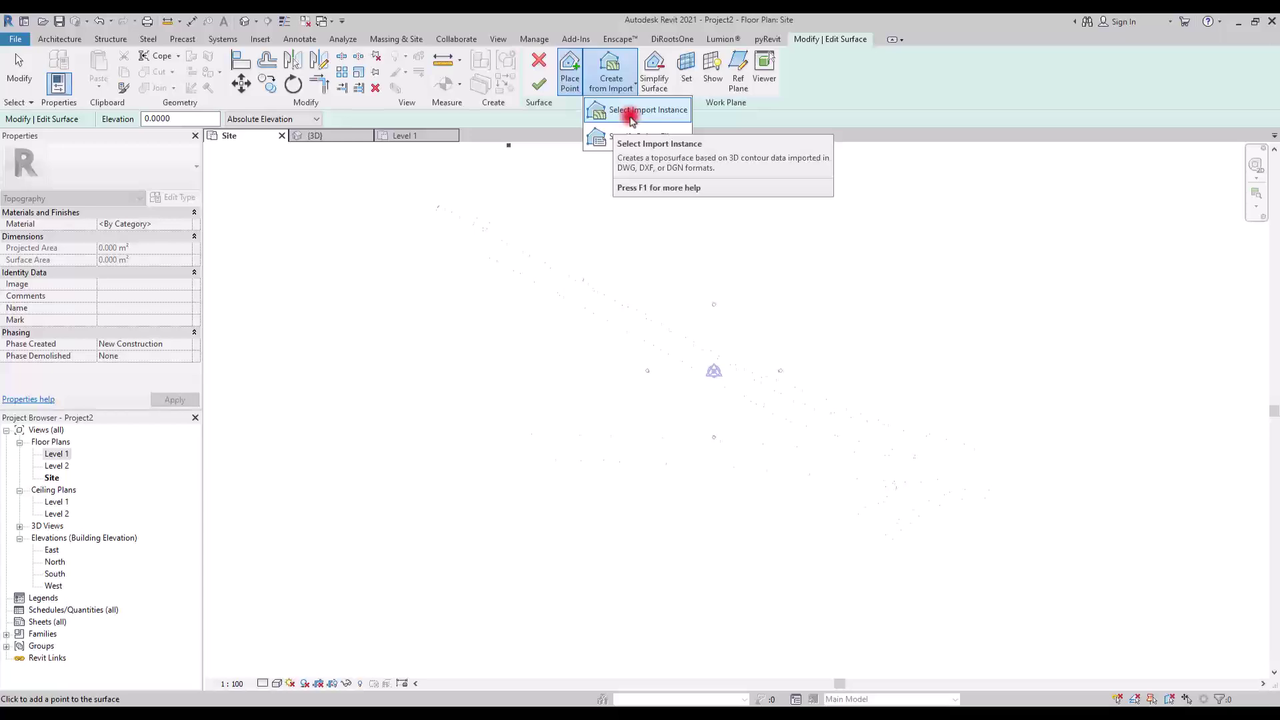
left_click(631, 118)
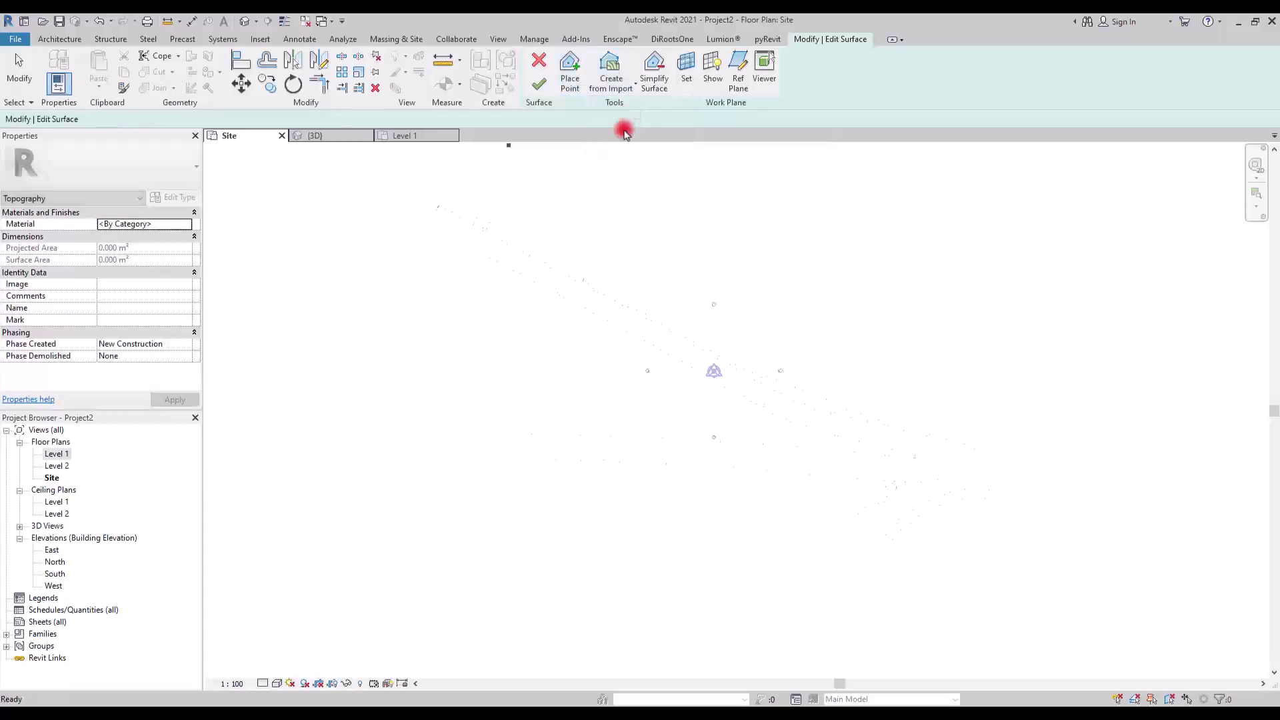
left_click(604, 296)
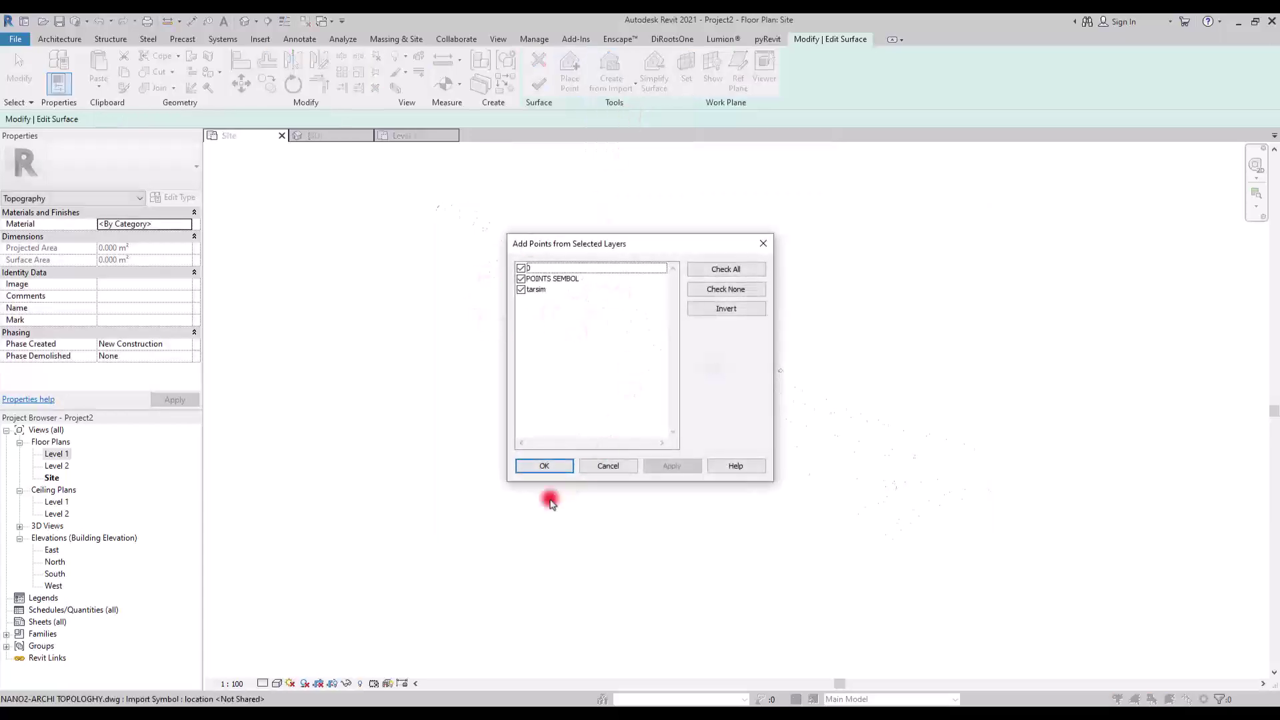
left_click(542, 465)
left_click(539, 83)
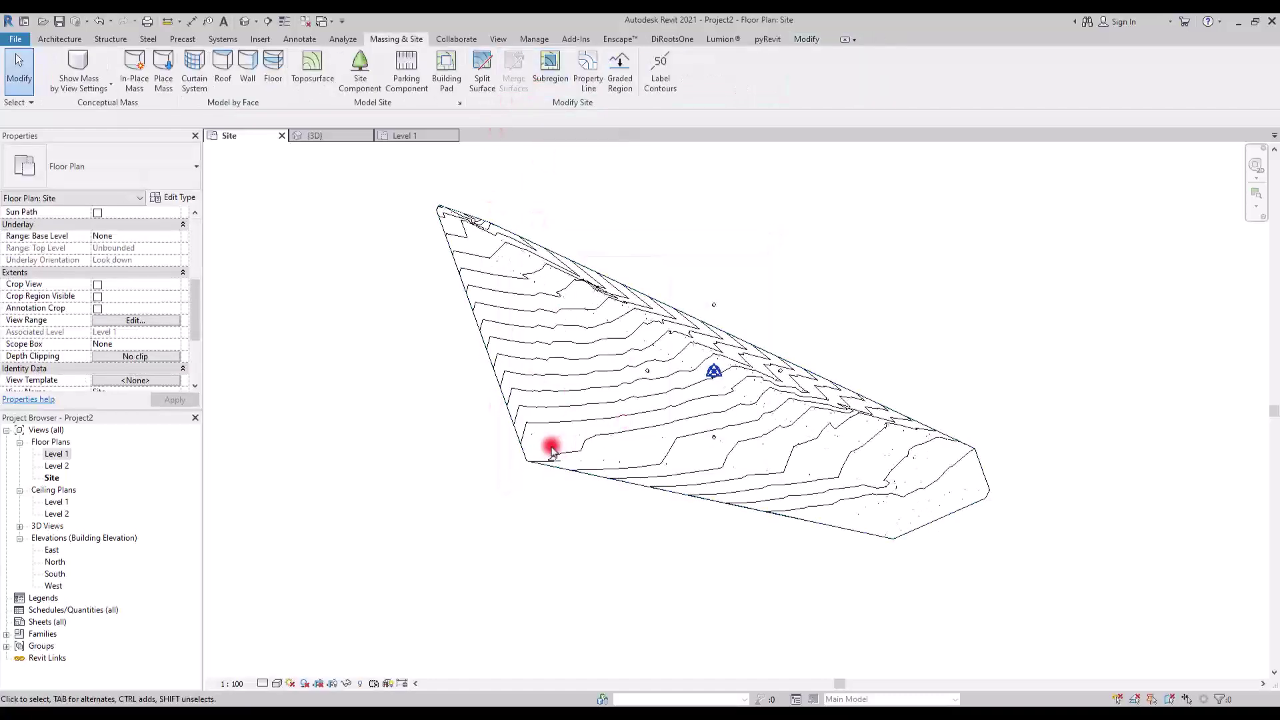
- View the new toposurface in the 3D view and examine its slope from the standard side directions and at an angle
left_click(314, 137)
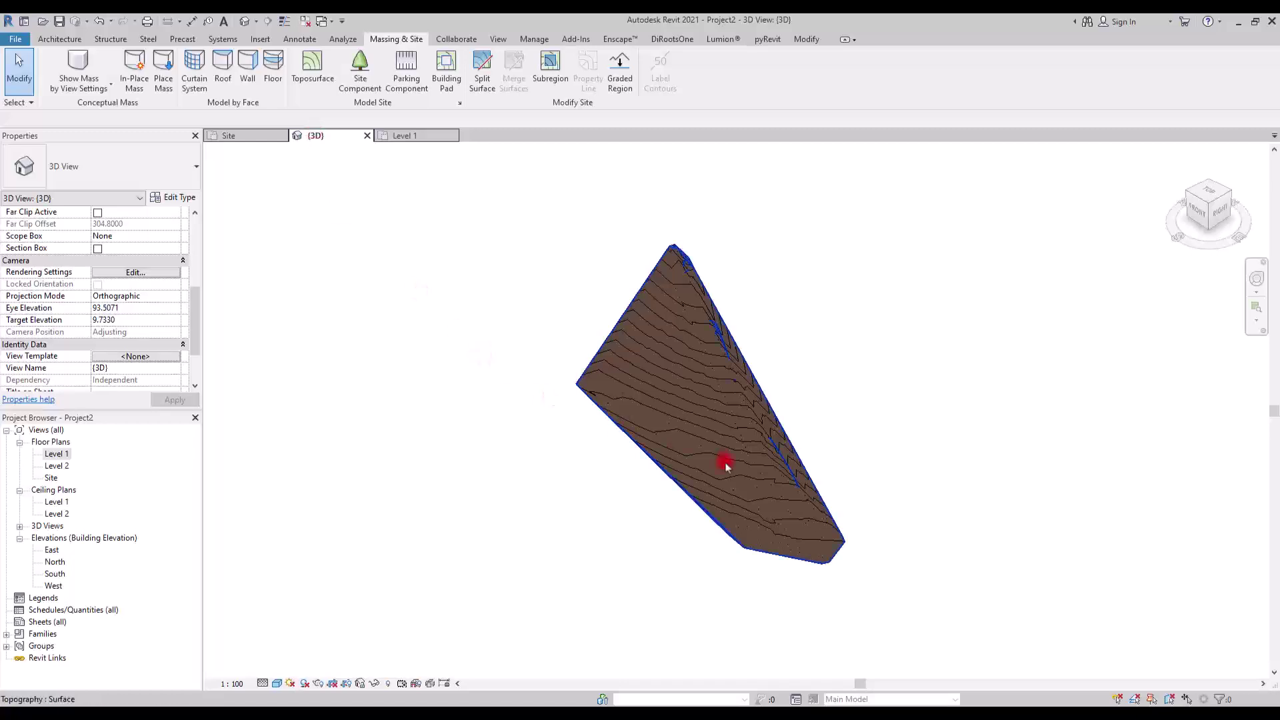
middle_click_drag(726, 463, 593, 360, "shift")
left_click(1220, 207)
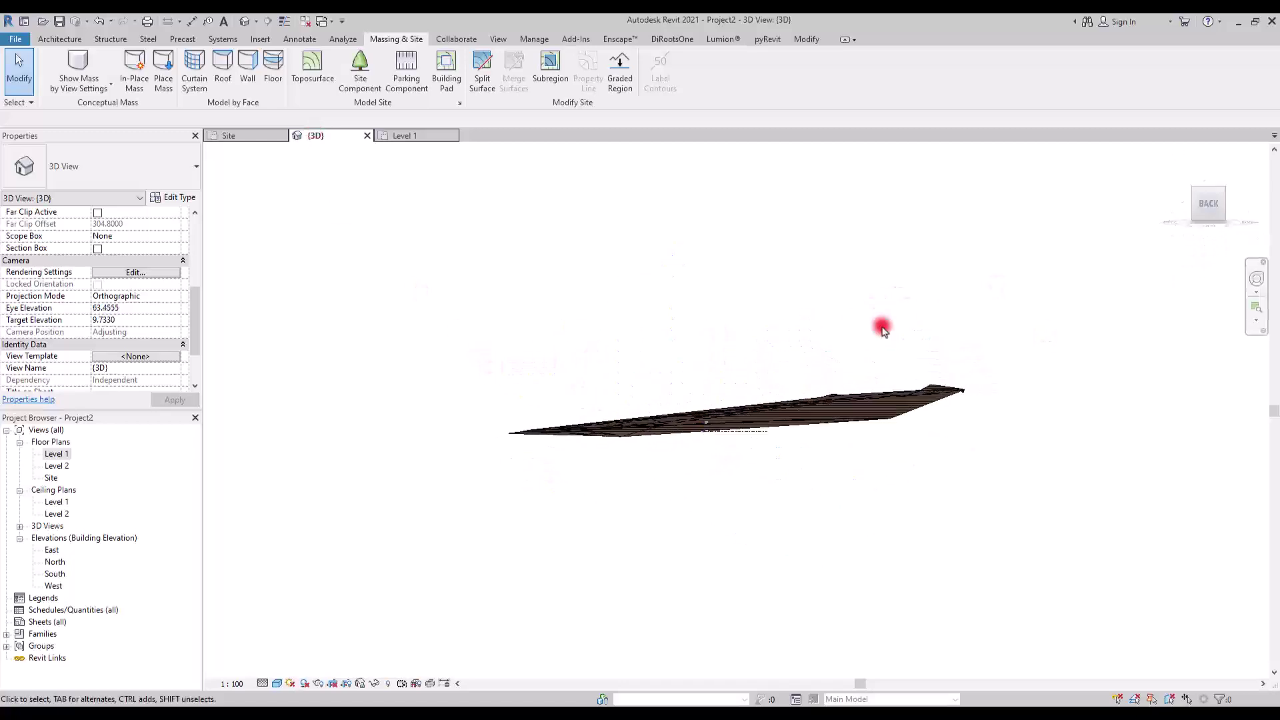
left_click(1185, 202)
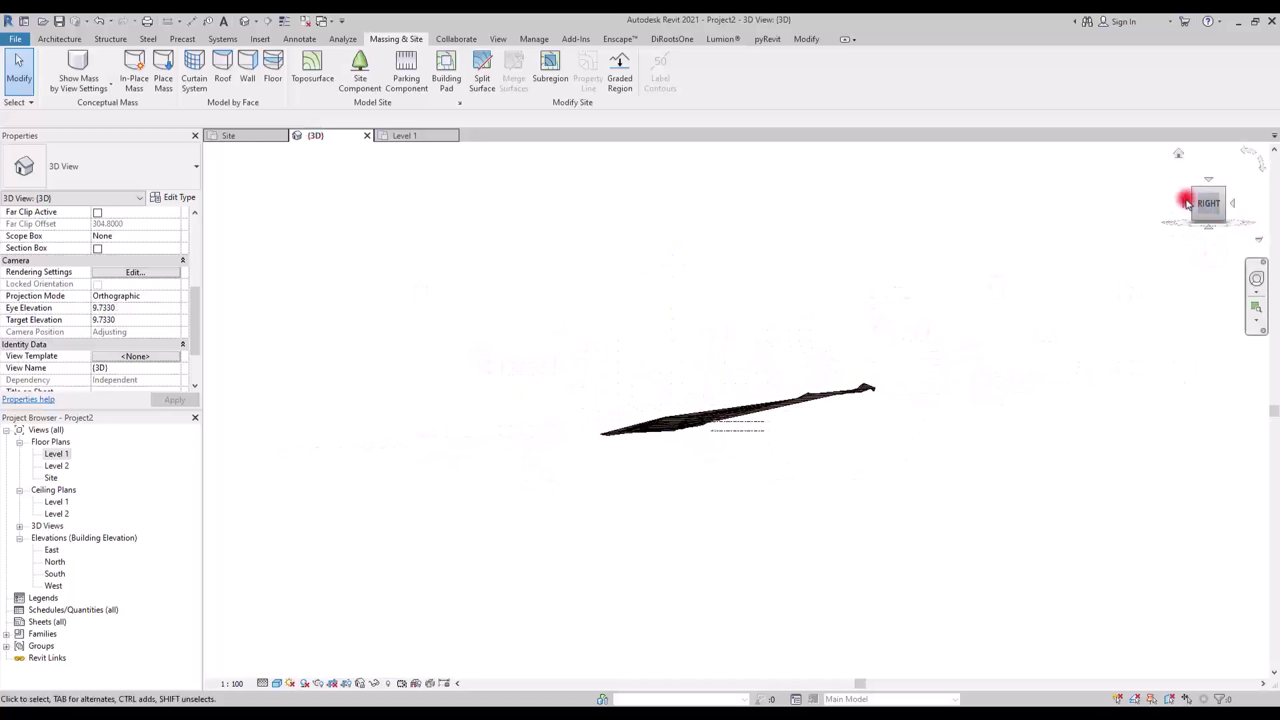
left_click(1185, 202)
scroll(800, 388, "up", 4)
scroll(800, 389, "down", 1)
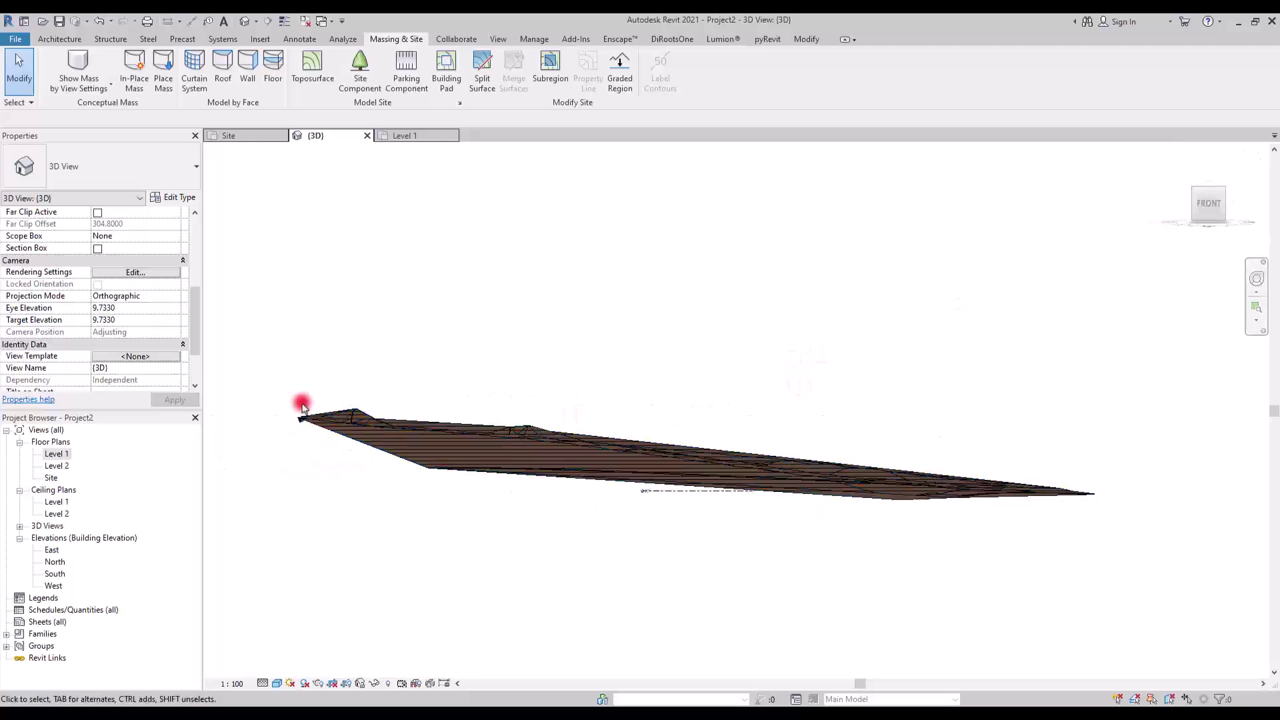
middle_click_drag(1129, 487, 775, 224, "shift")
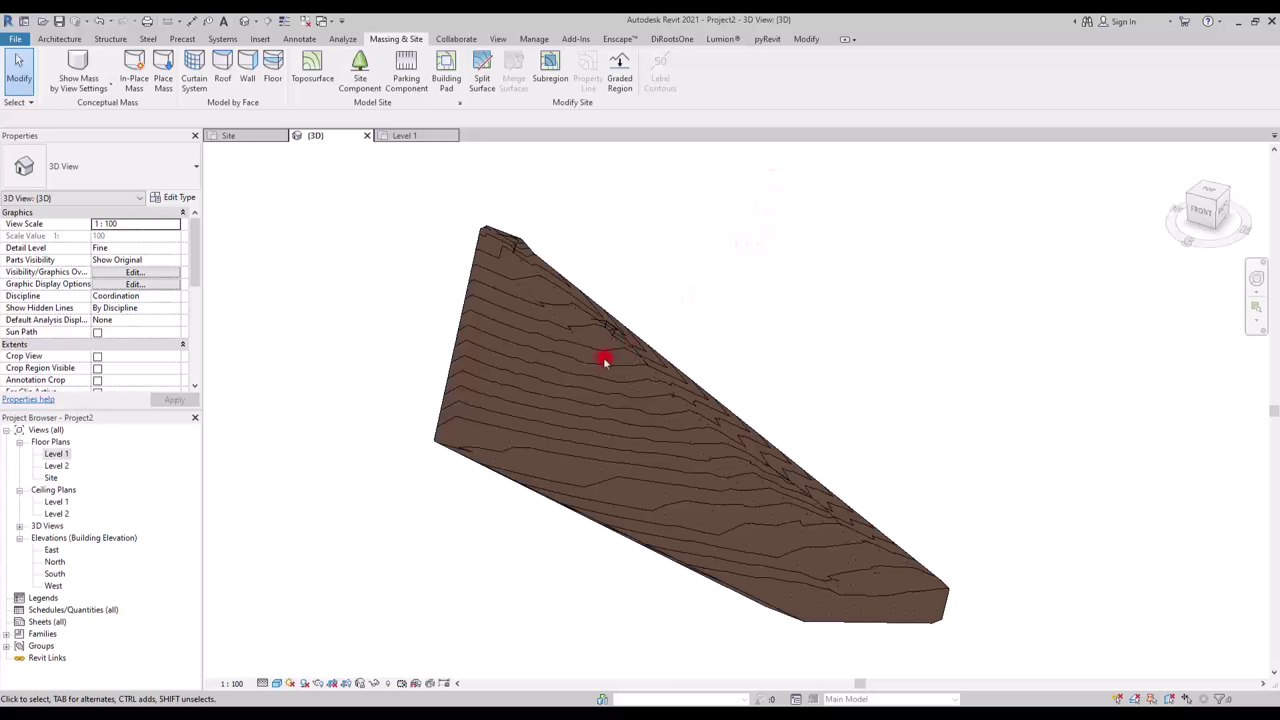
- Open the toposurface for editing and try to delete the points at its outer western corner
left_click(625, 324)
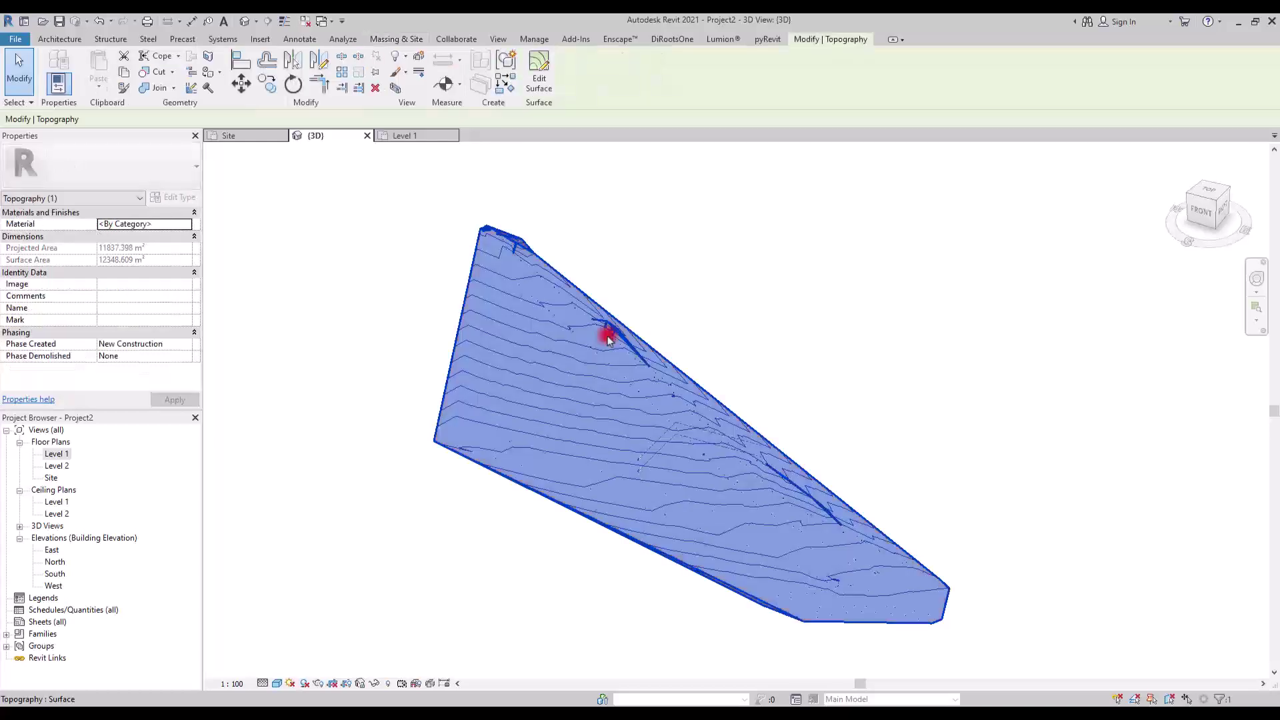
left_click(545, 78)
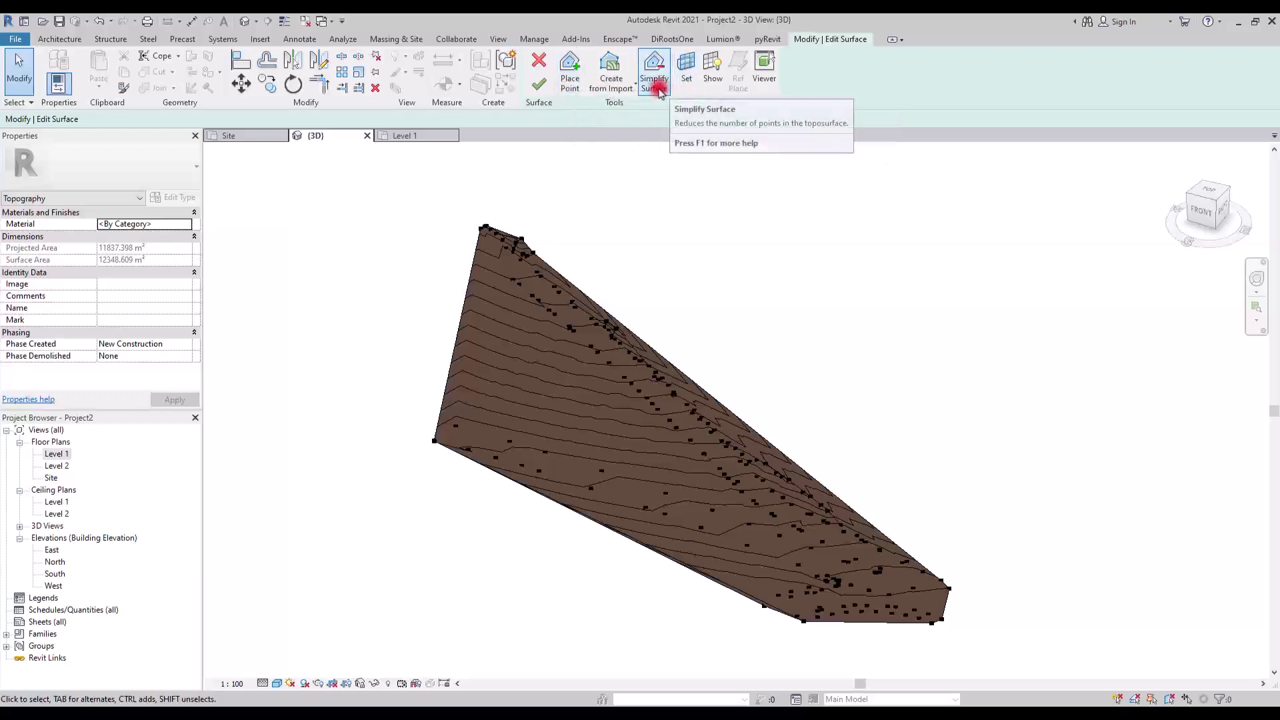
scroll(493, 400, "up", 4)
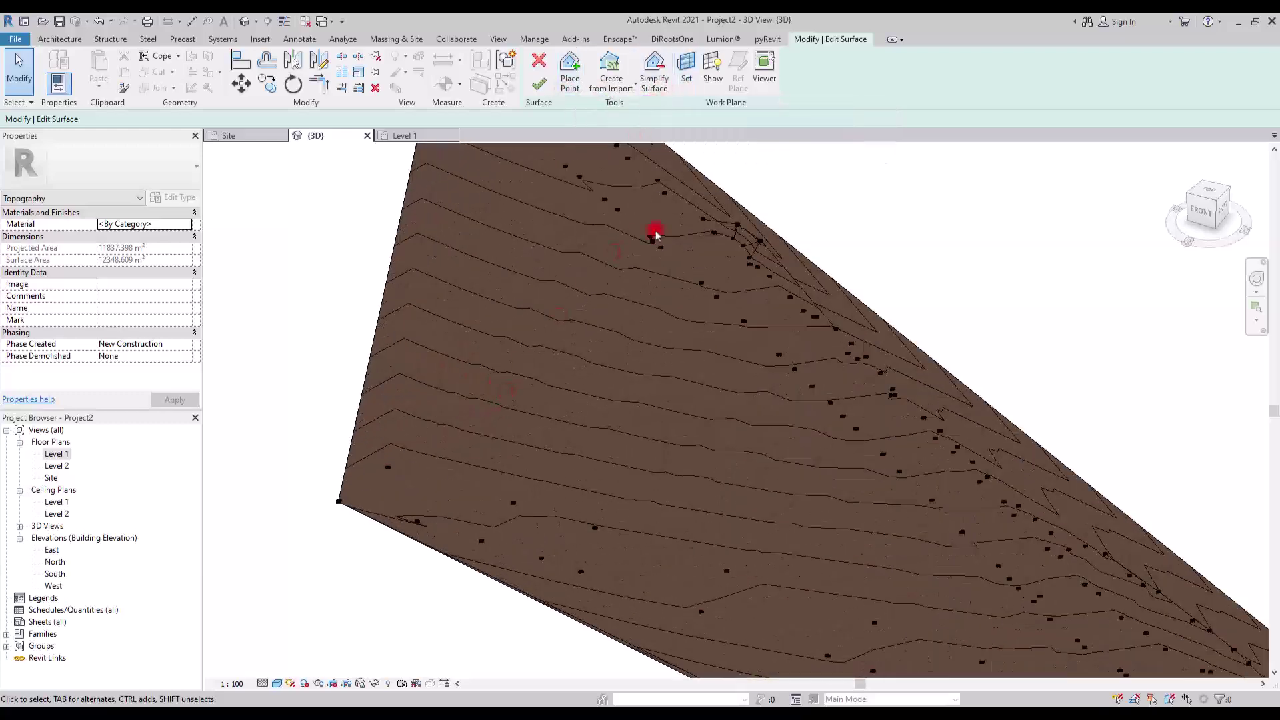
left_click_drag(282, 446, 354, 520)
left_click_drag(379, 553, 378, 554)
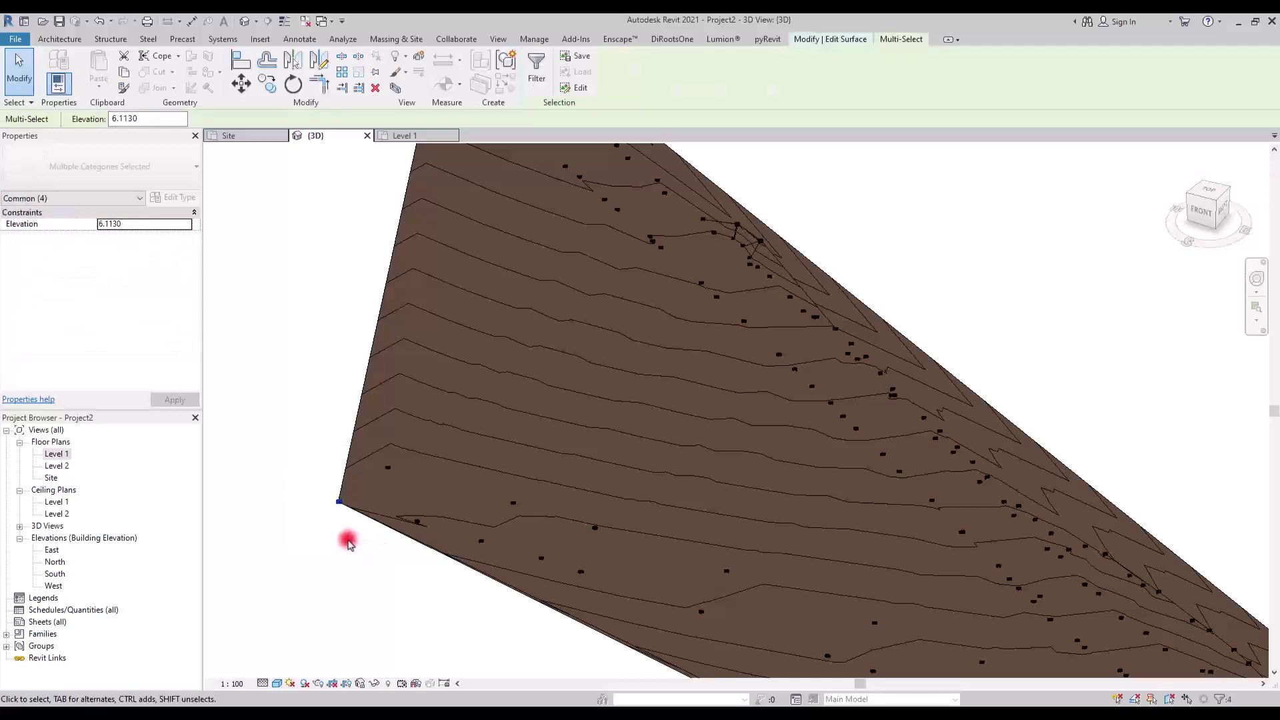
key("Delete")
scroll(332, 517, "down", 4)
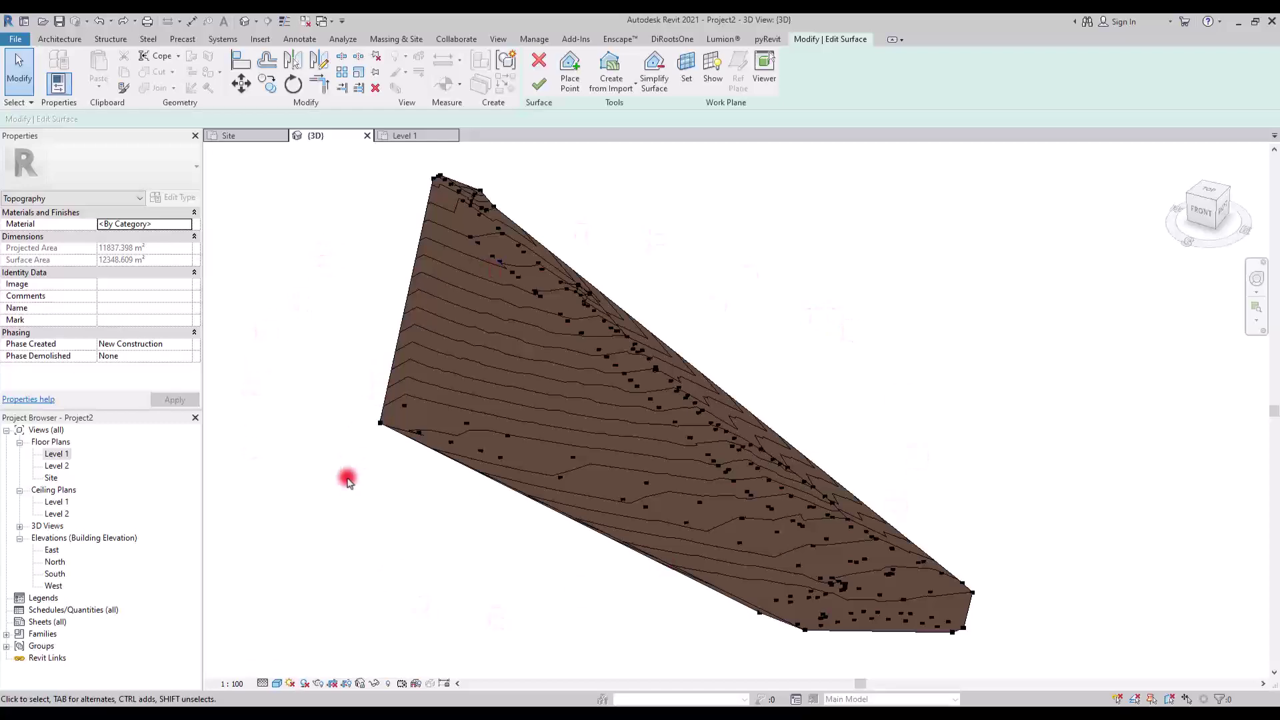
- Check the elevations of the toposurface's western corner points and of the nearest interior points, without changing them
scroll(363, 444, "up", 3)
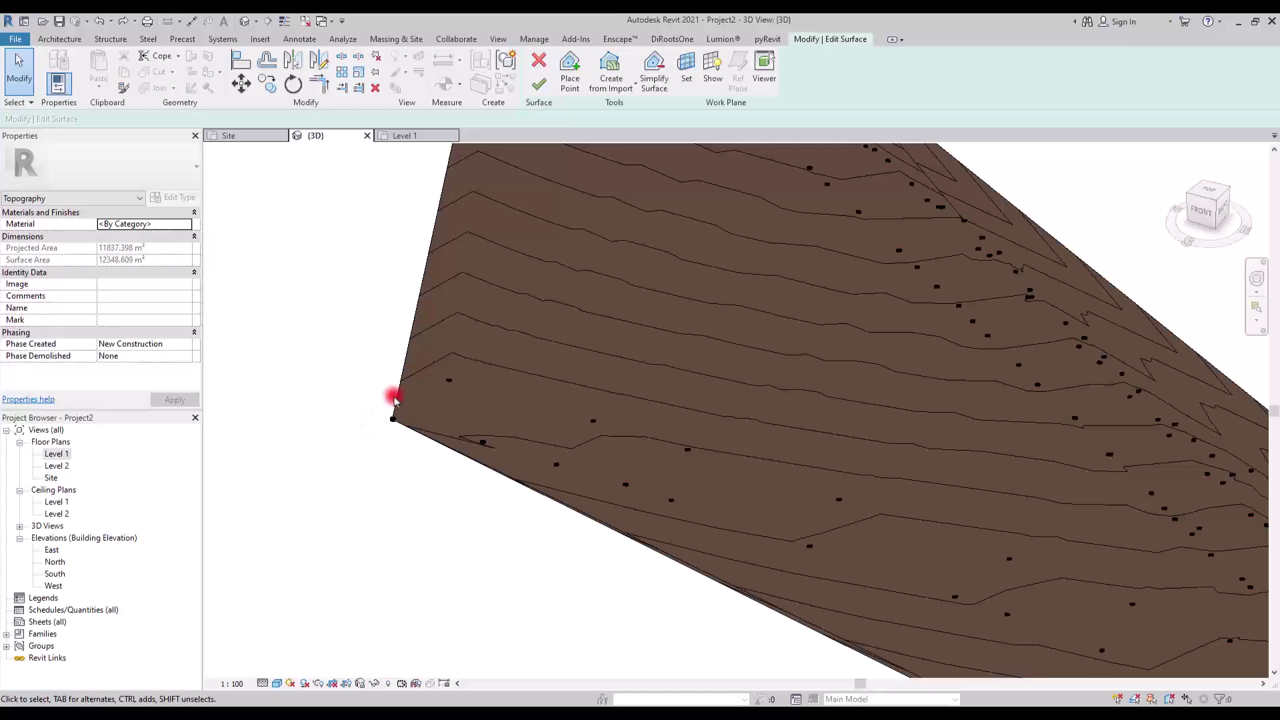
scroll(394, 398, "up", 3)
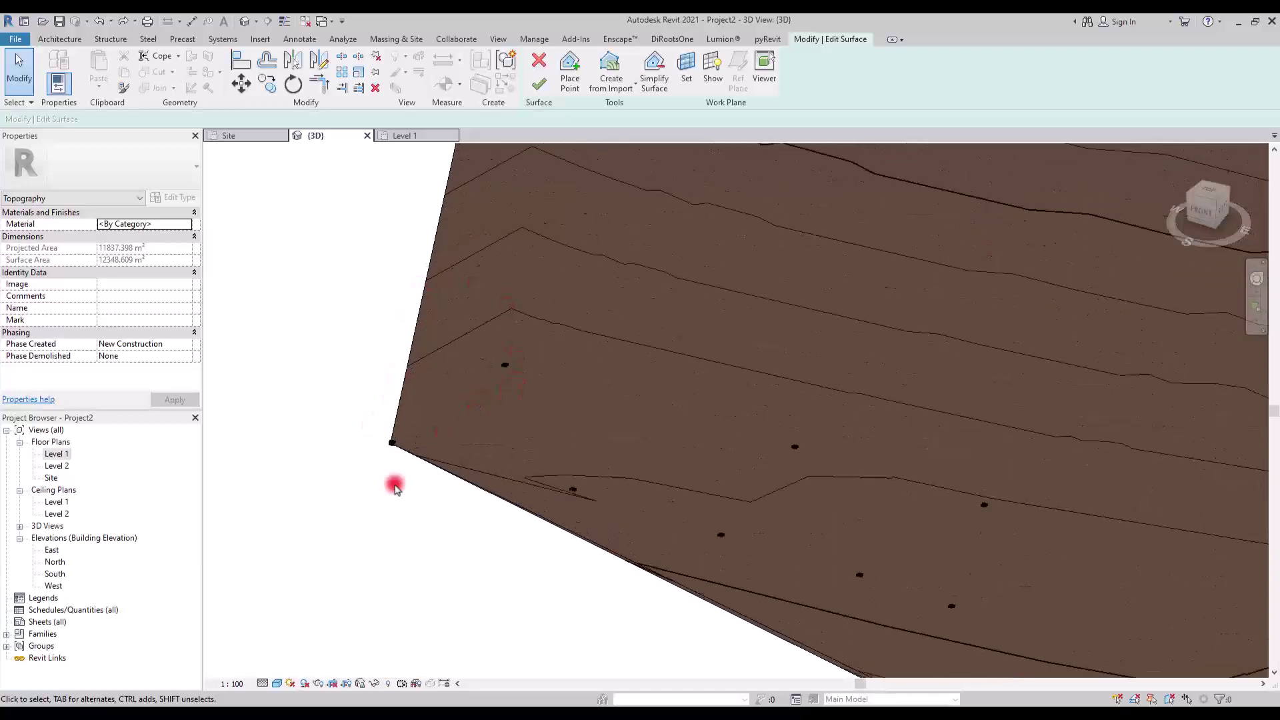
left_click_drag(368, 497, 425, 406)
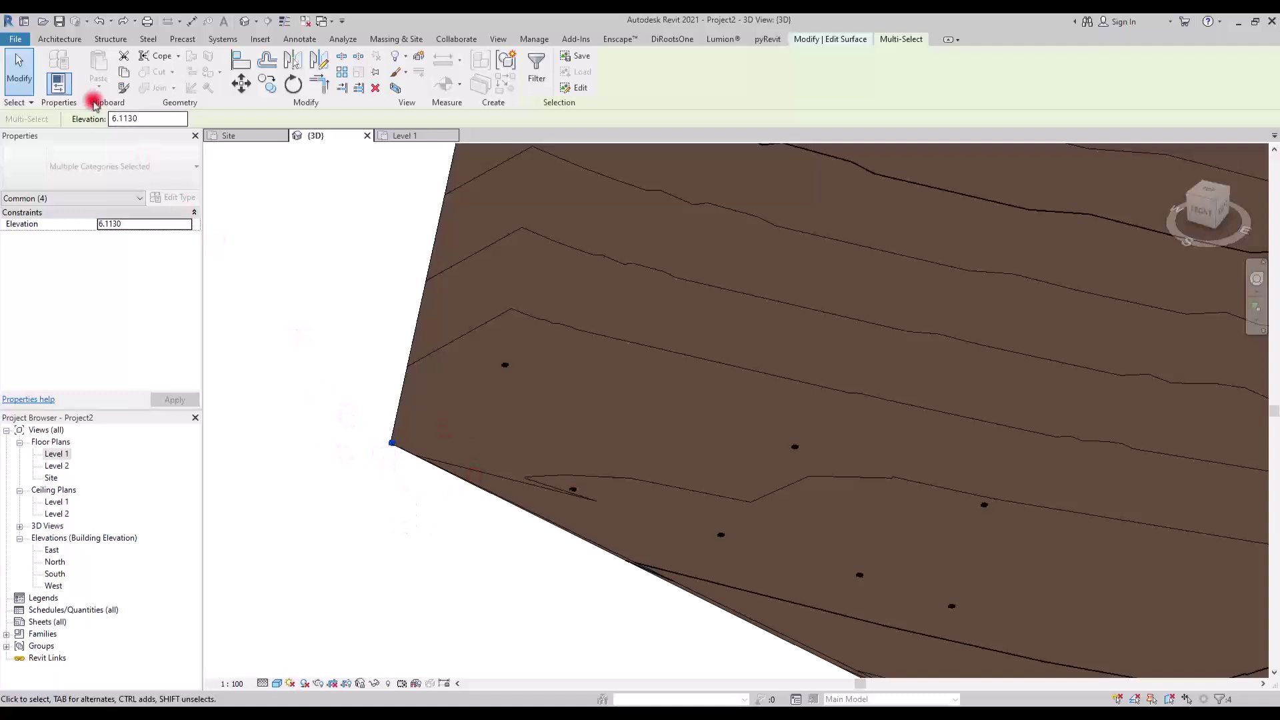
scroll(466, 477, "down", 2)
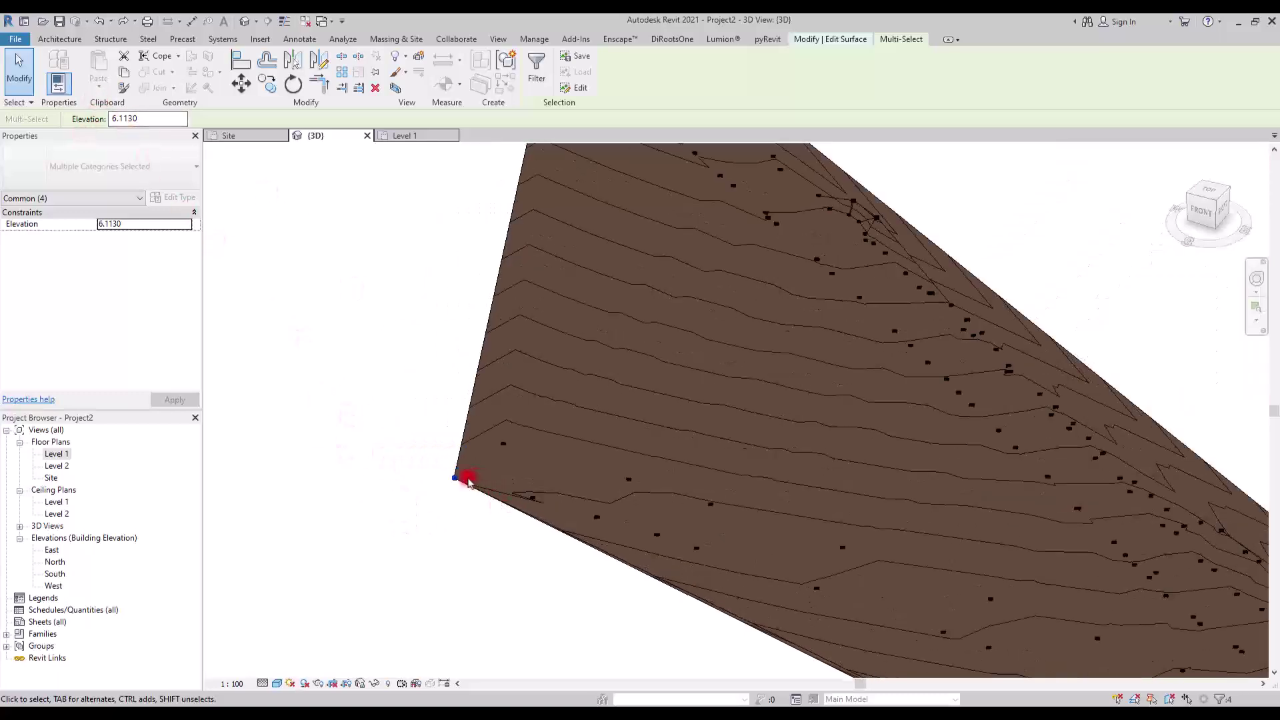
scroll(470, 487, "up", 3)
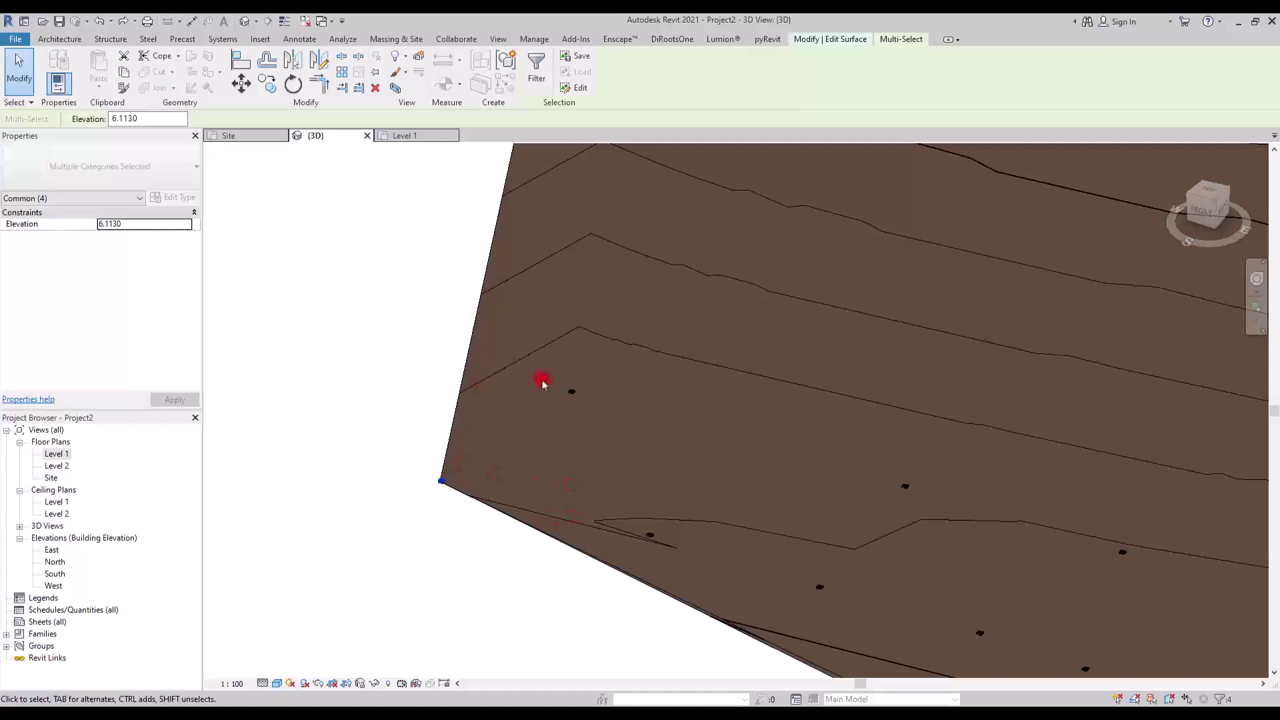
left_click(571, 392)
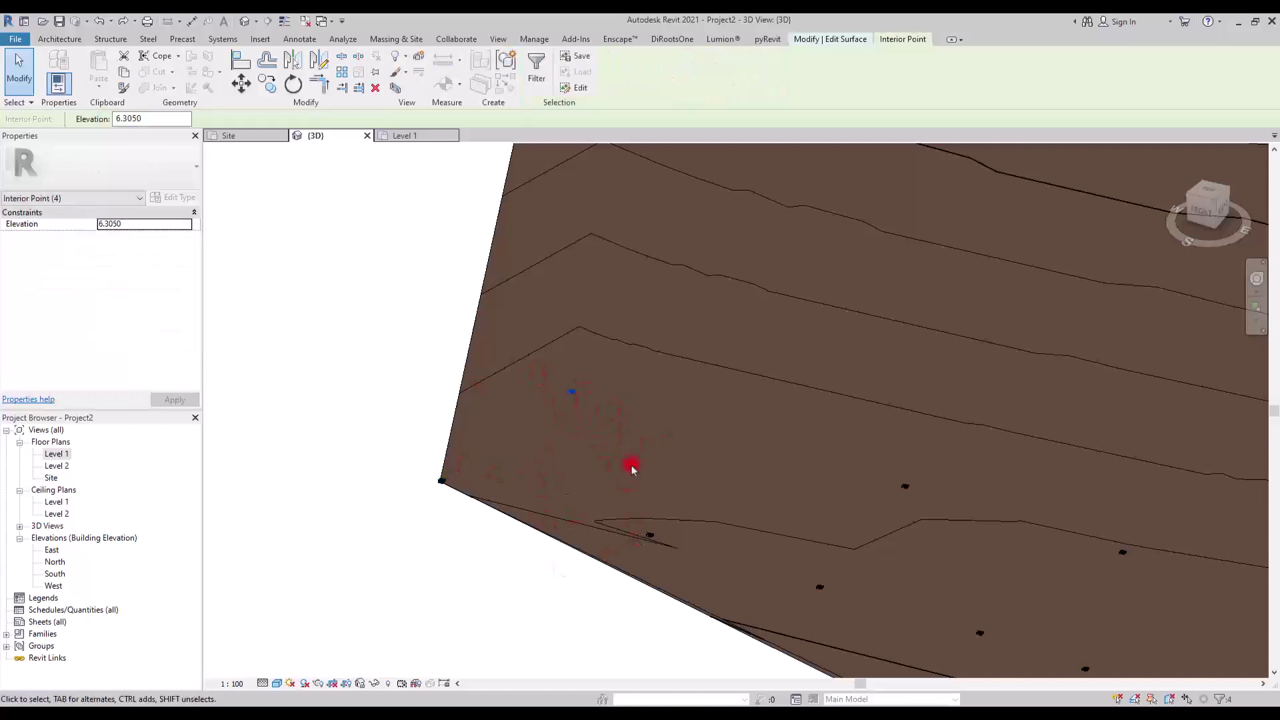
scroll(632, 470, "down", 2)
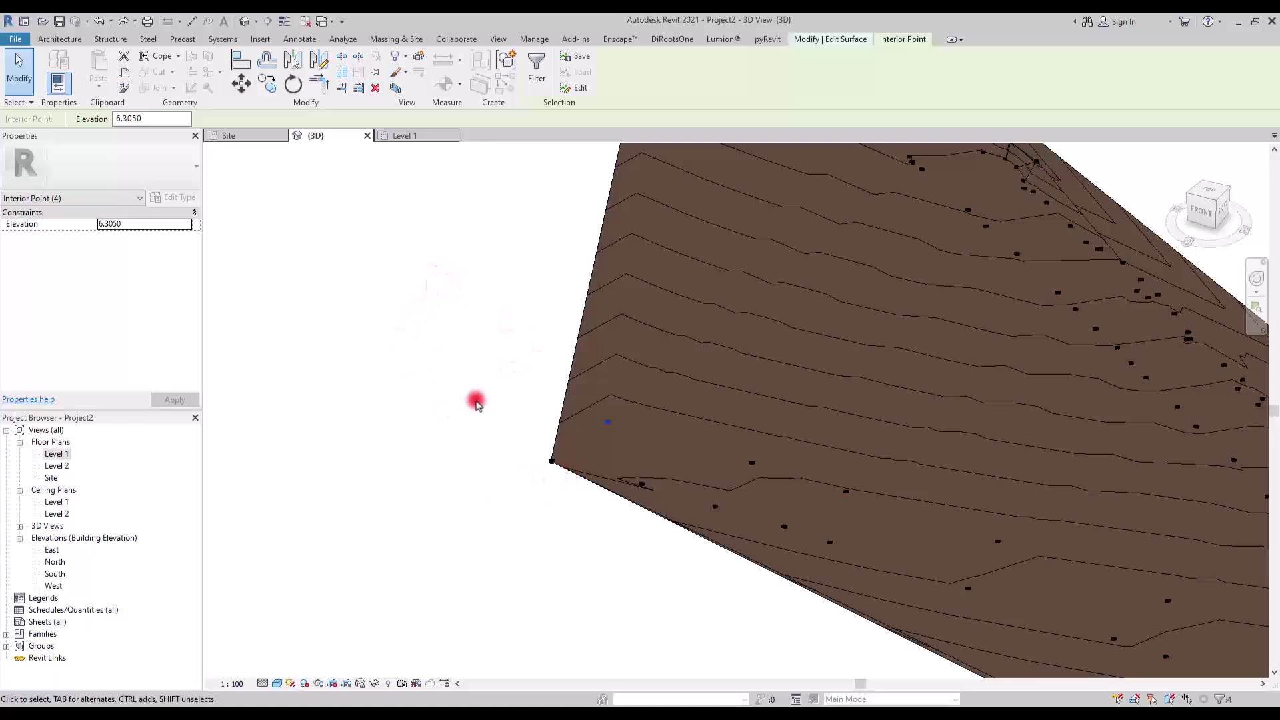
scroll(453, 427, "down", 3)
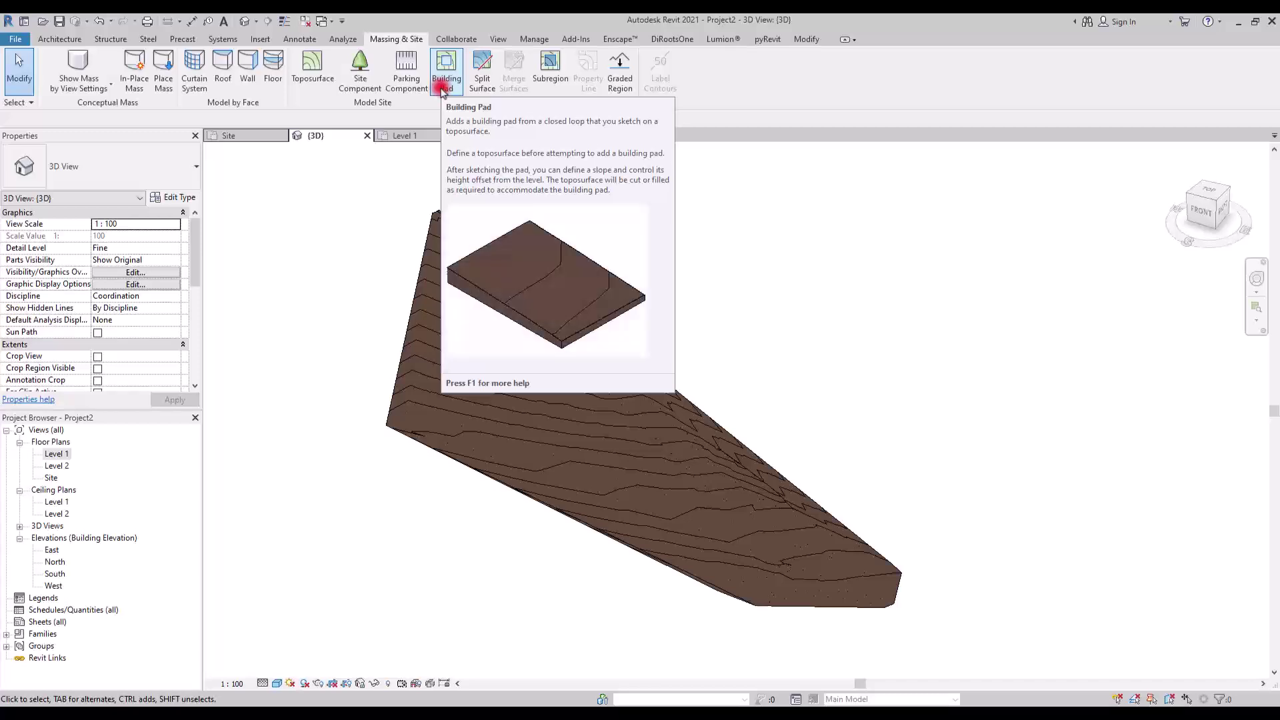
- Create a square building pad about 30 by 30 m on Level 1, in the western half of the toposurface in the Site plan
left_click(234, 135)
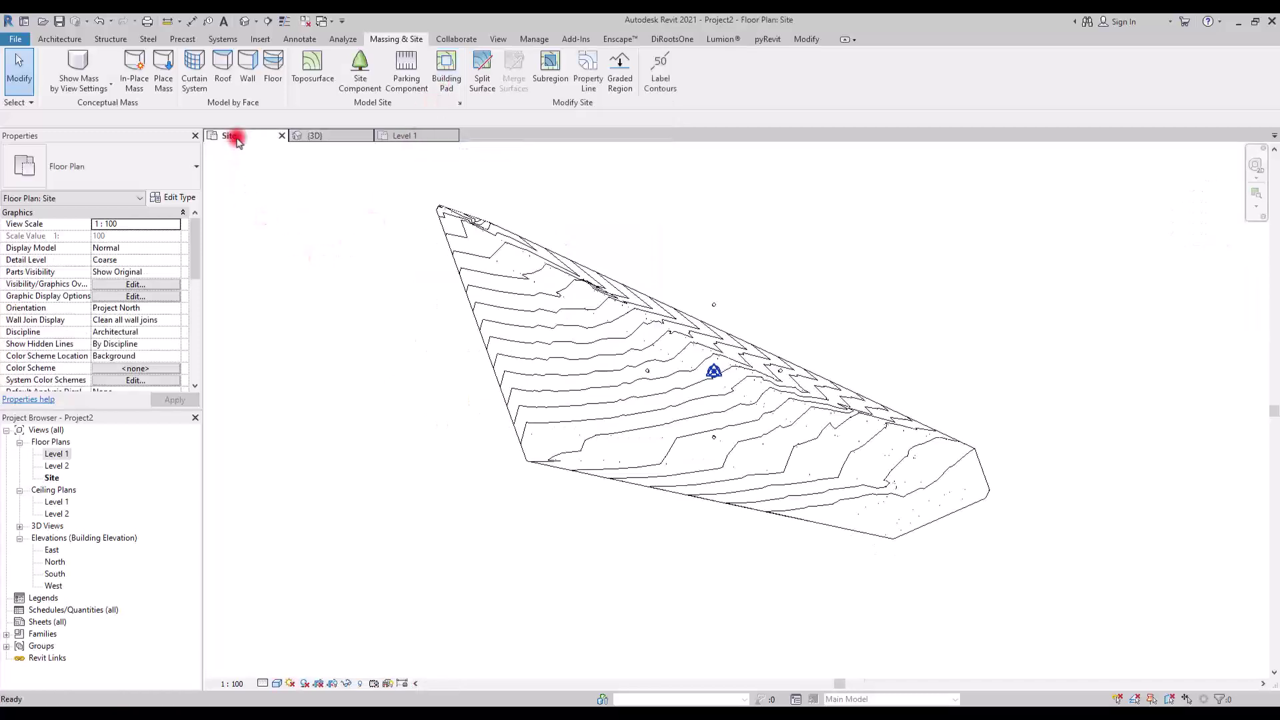
scroll(696, 262, "up", 2)
scroll(697, 262, "up", 1)
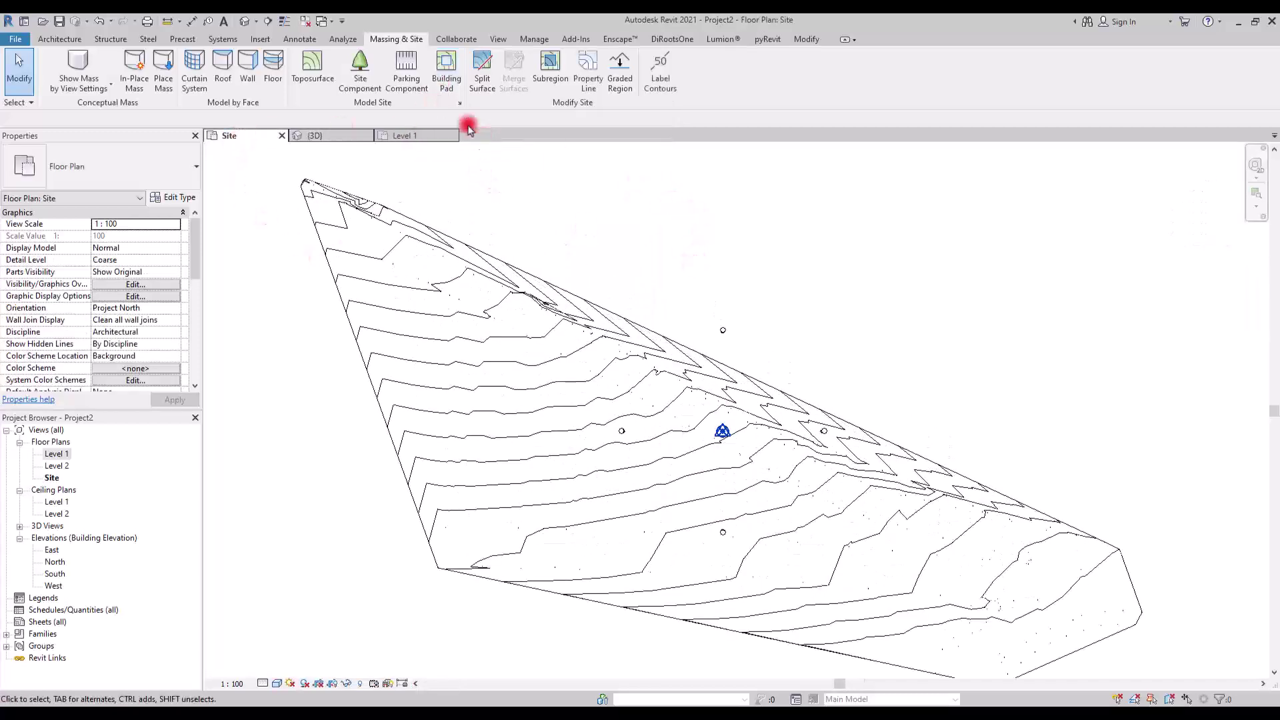
left_click(445, 80)
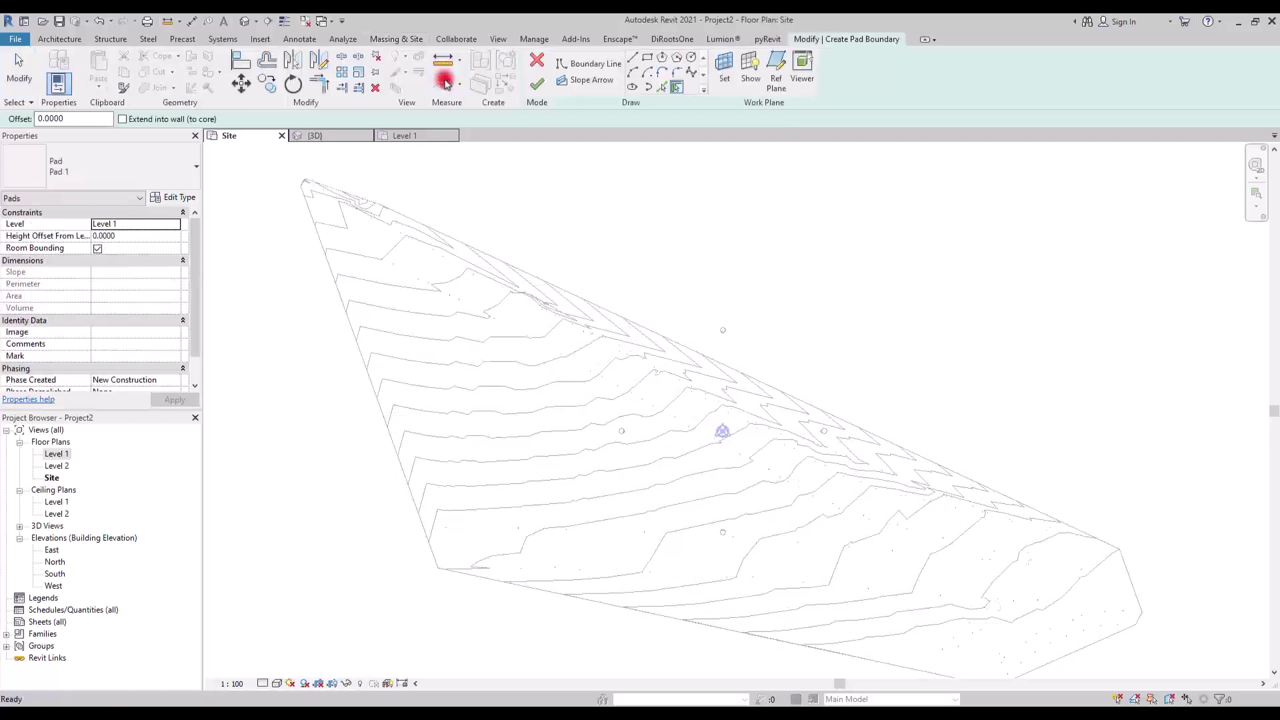
left_click(647, 57)
left_click(508, 375)
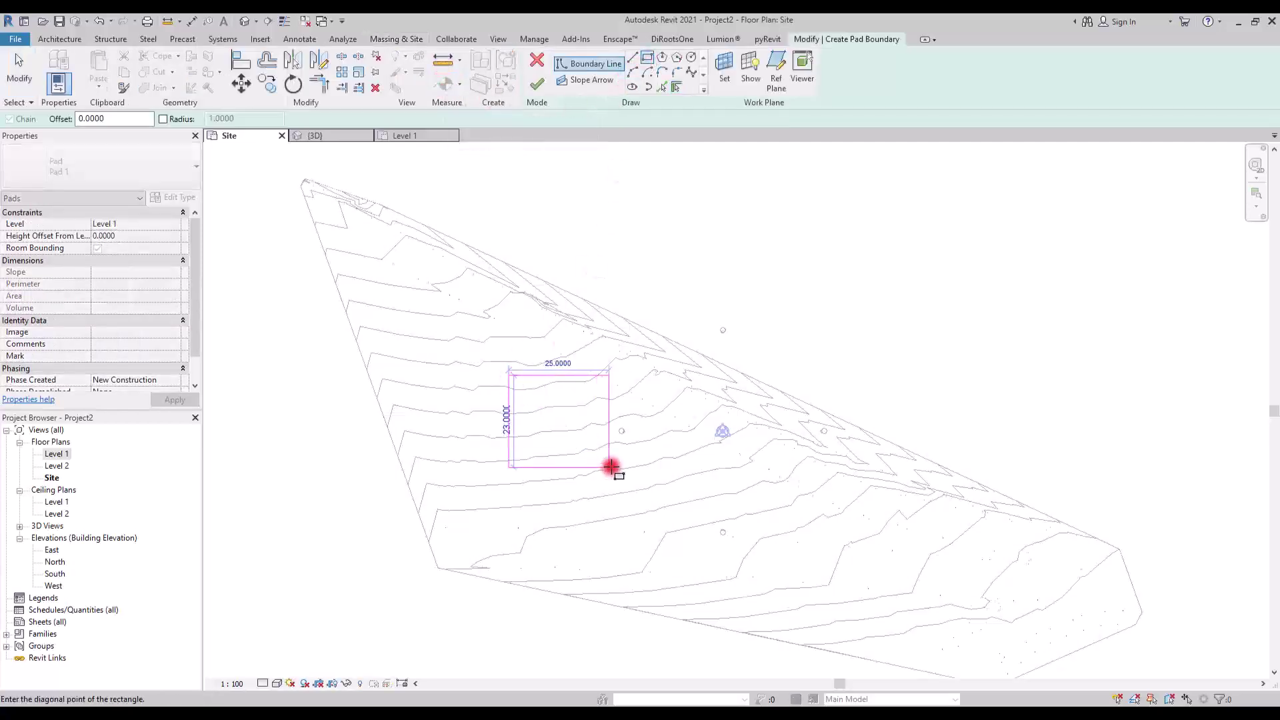
left_click(629, 494)
key("Escape")
scroll(612, 441, "up", 3)
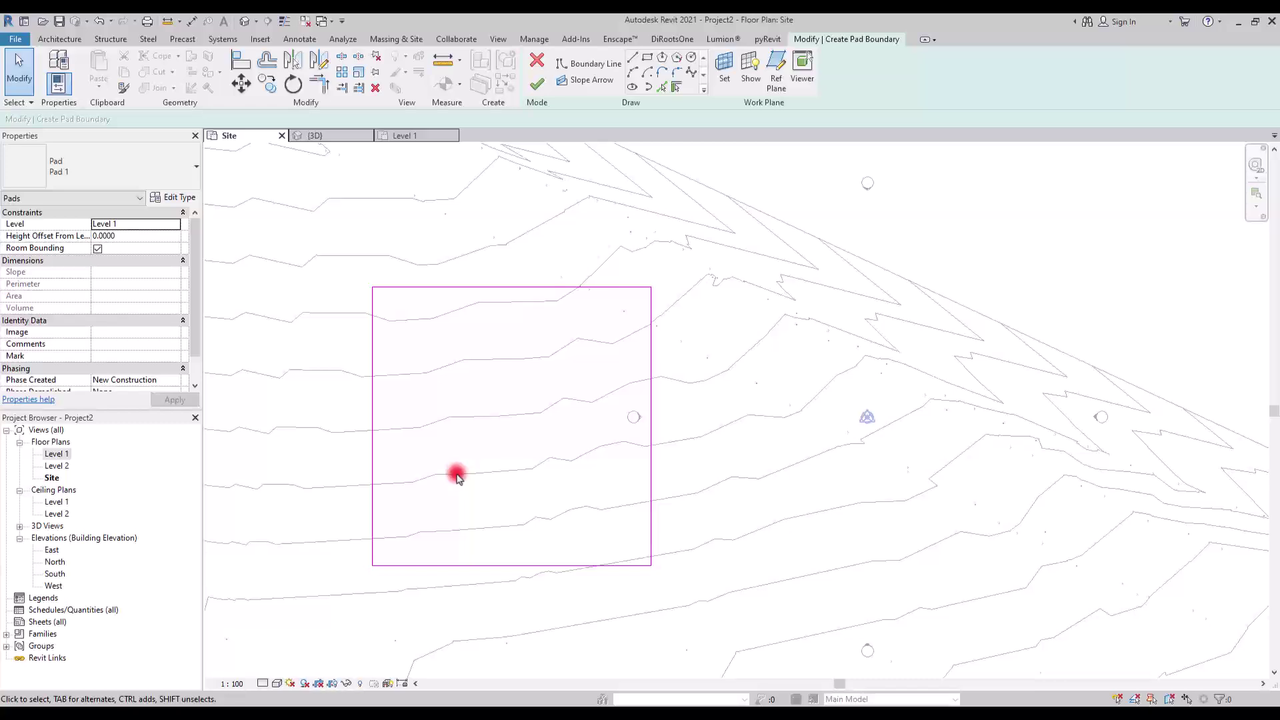
left_click(536, 84)
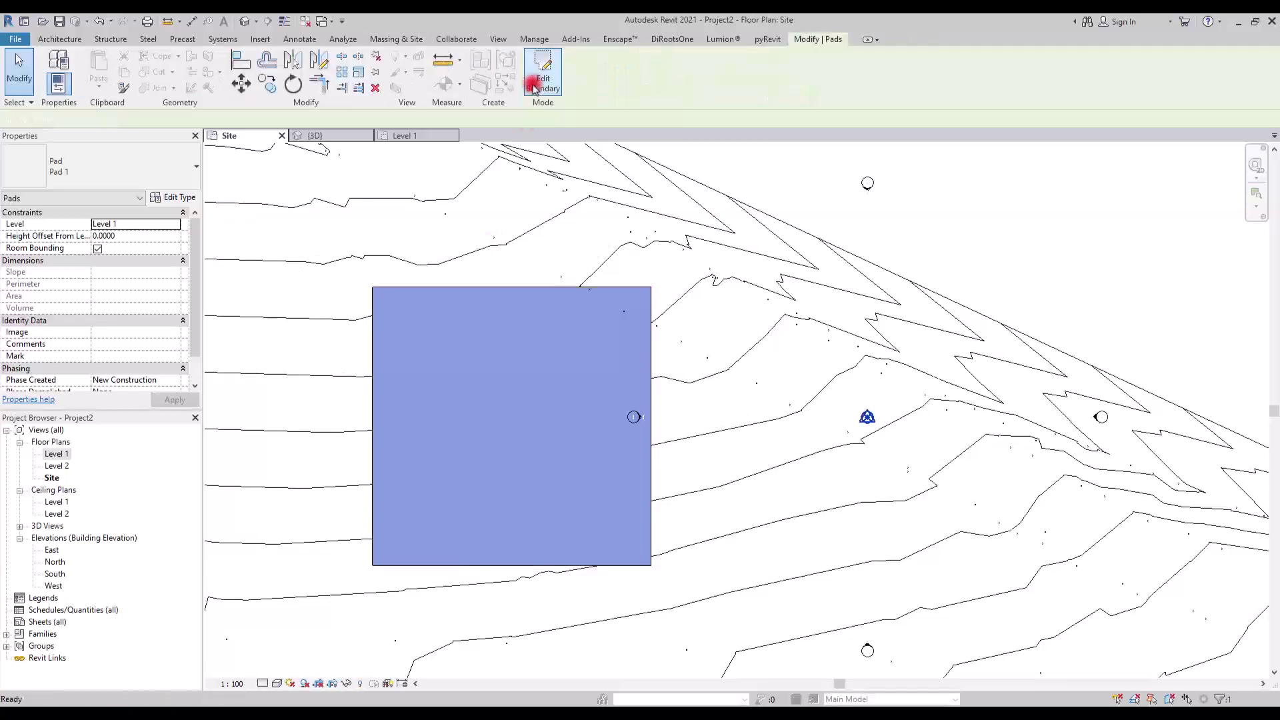
- View the building pad in 3D and inspect the layer structure of the Pad 1 type without changing it
left_click(334, 138)
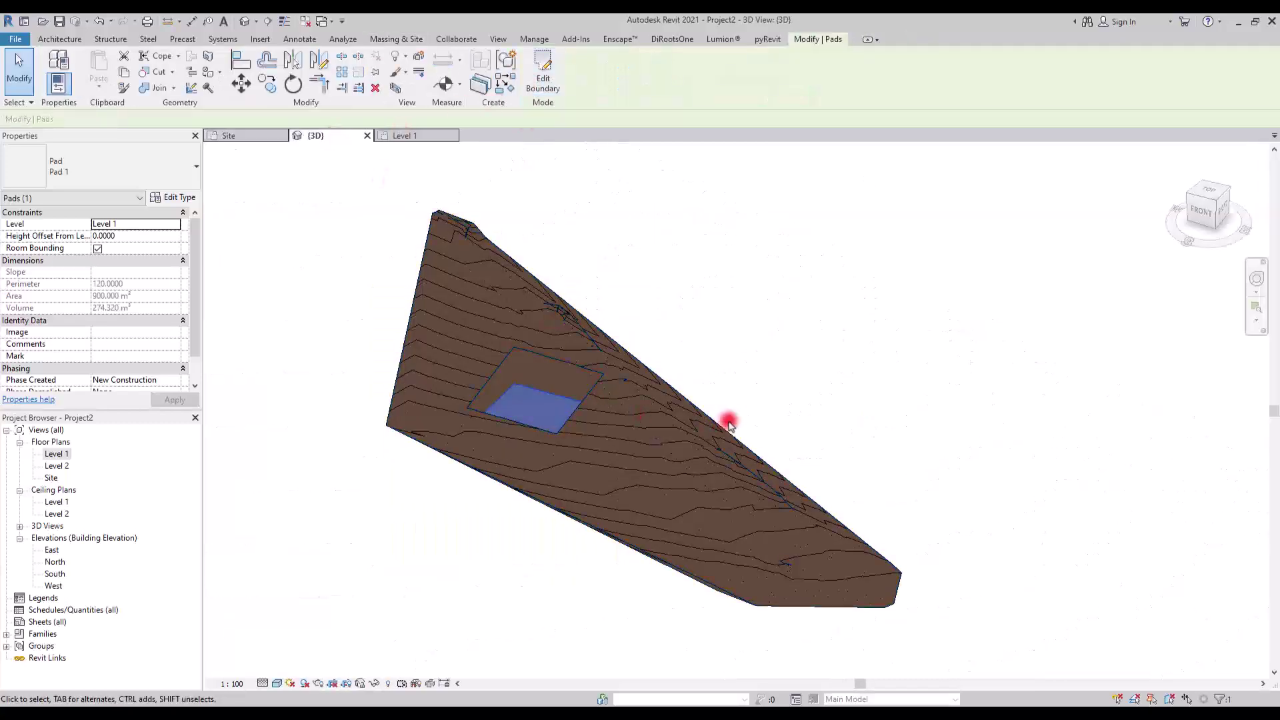
scroll(507, 387, "up", 3)
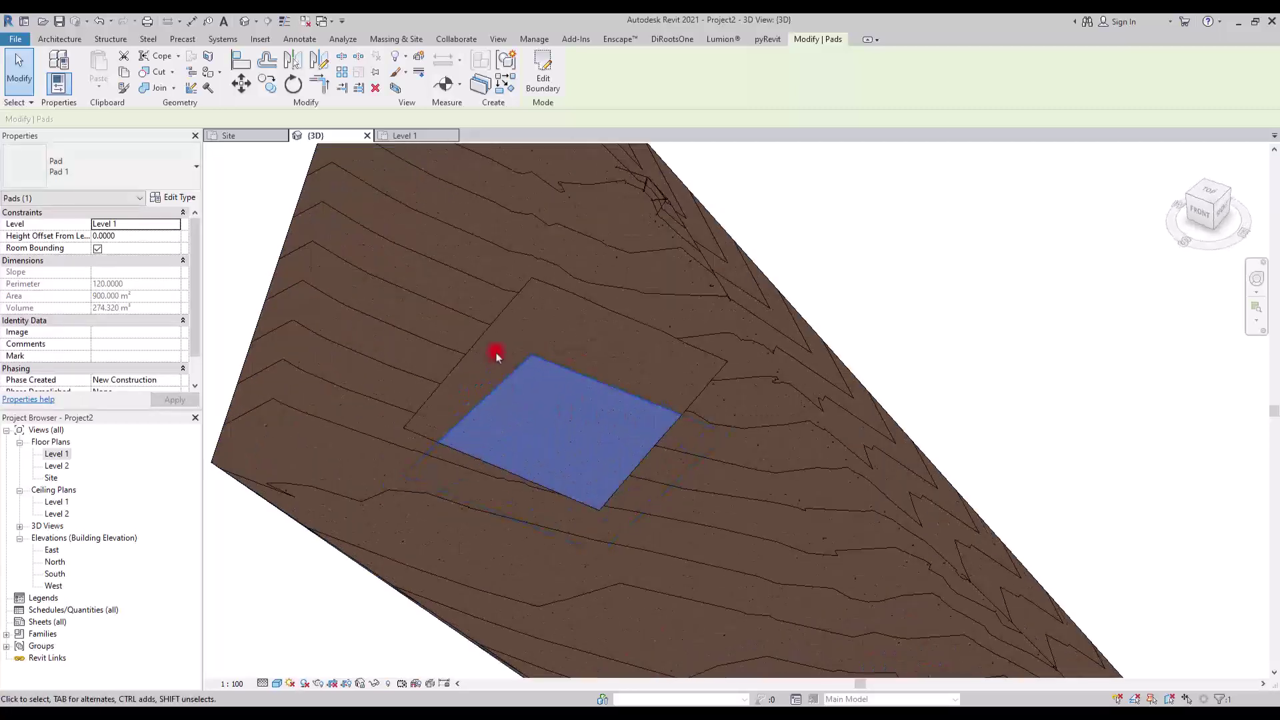
key("Escape")
left_click(504, 383)
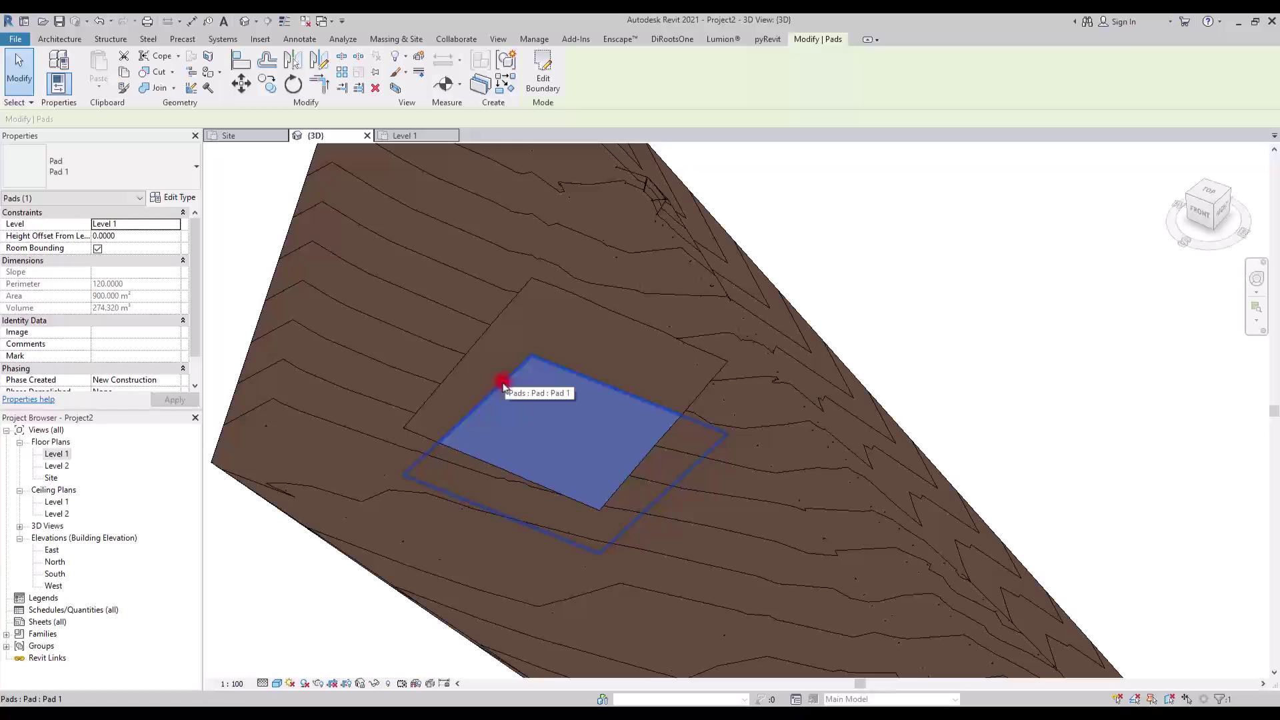
left_click(172, 197)
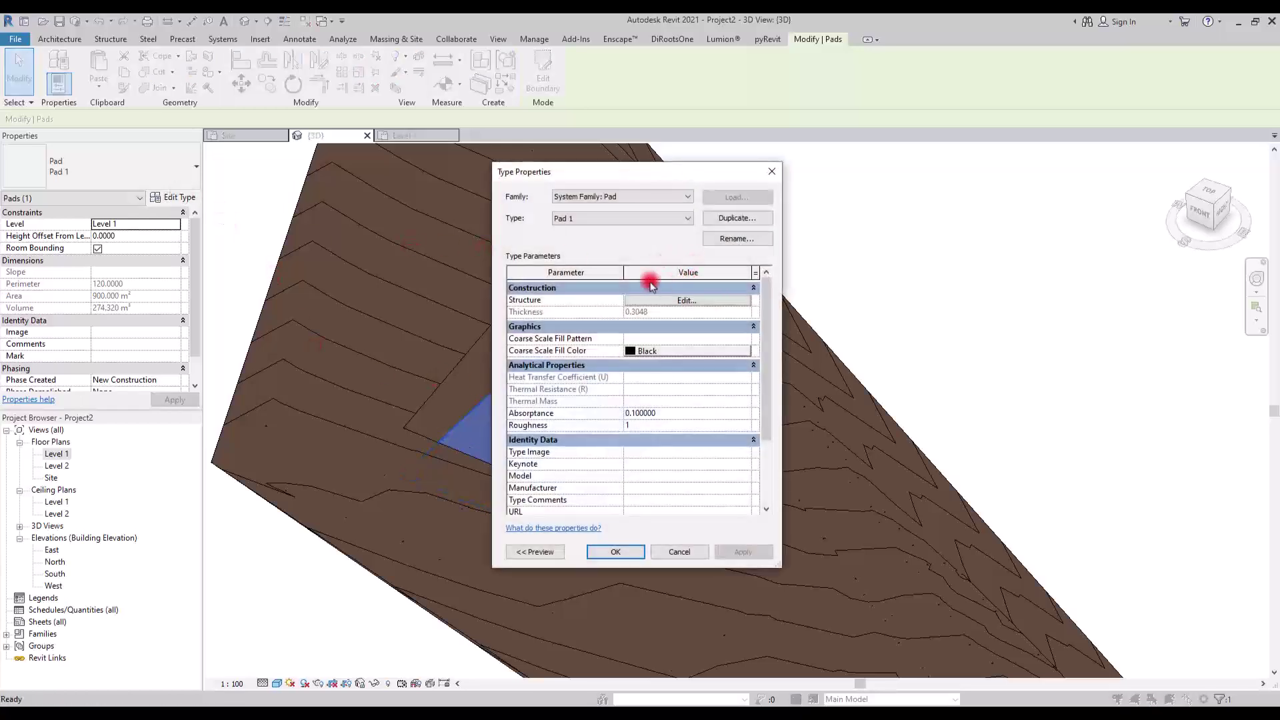
left_click(675, 301)
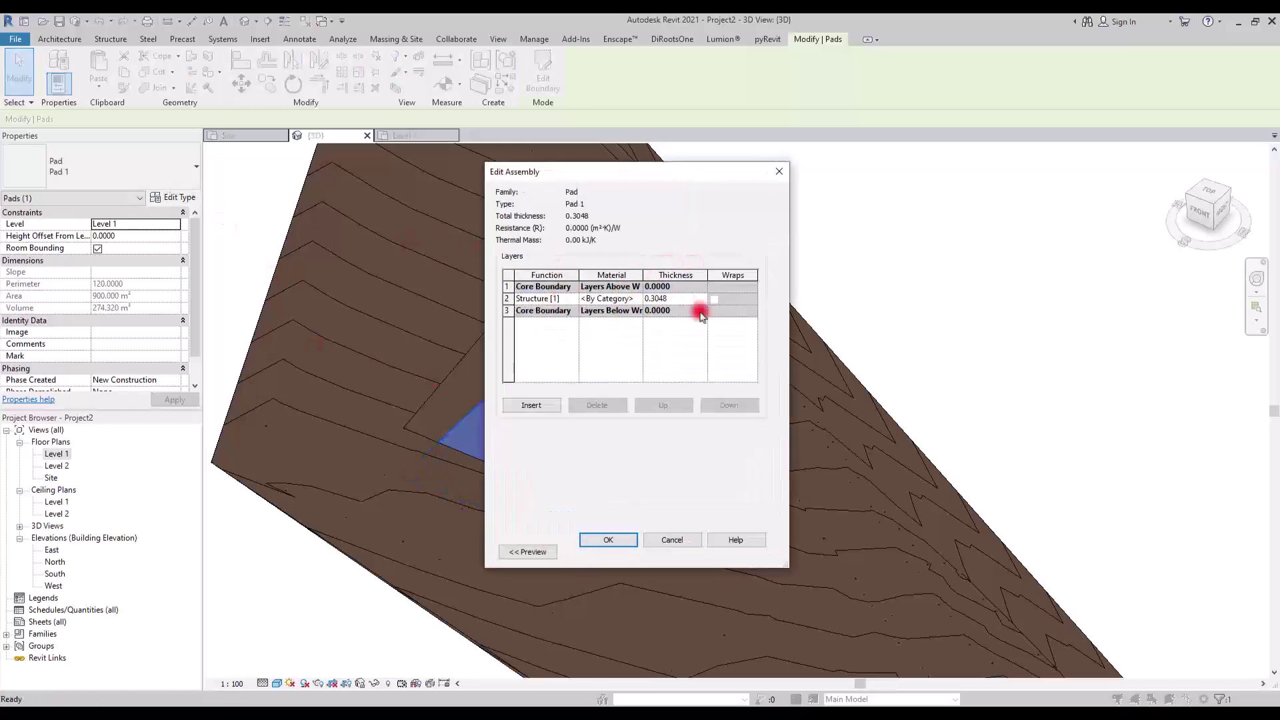
left_click(778, 172)
left_click(783, 164)
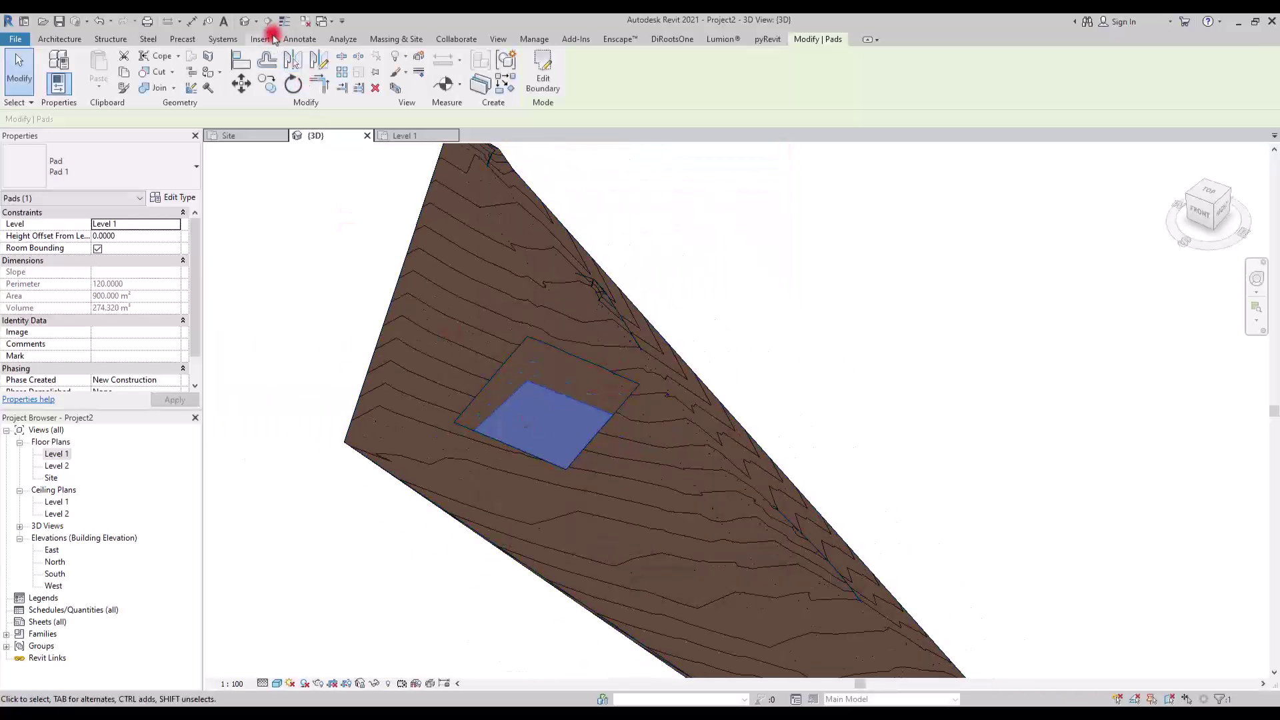
- Draw a north-south section line through the building pad and across the whole toposurface in the Site plan
left_click(258, 135)
left_click(267, 21)
scroll(574, 349, "down", 2)
left_click(541, 507)
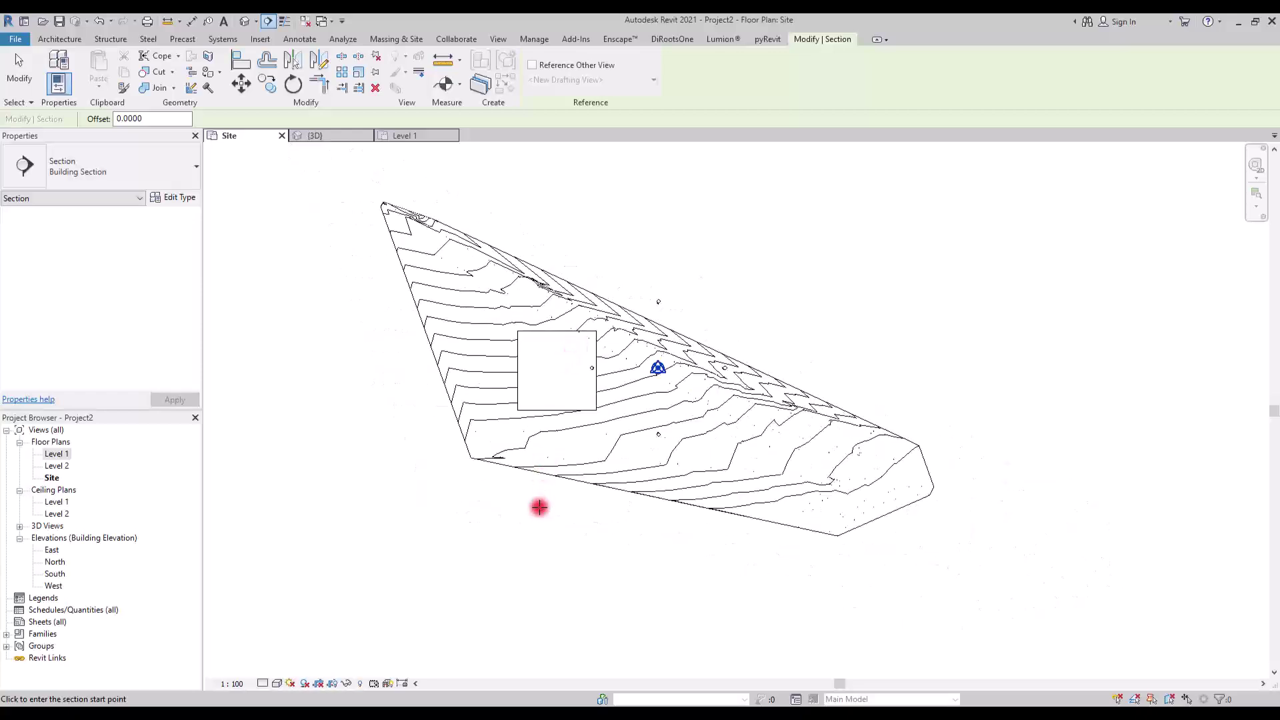
left_click(536, 204)
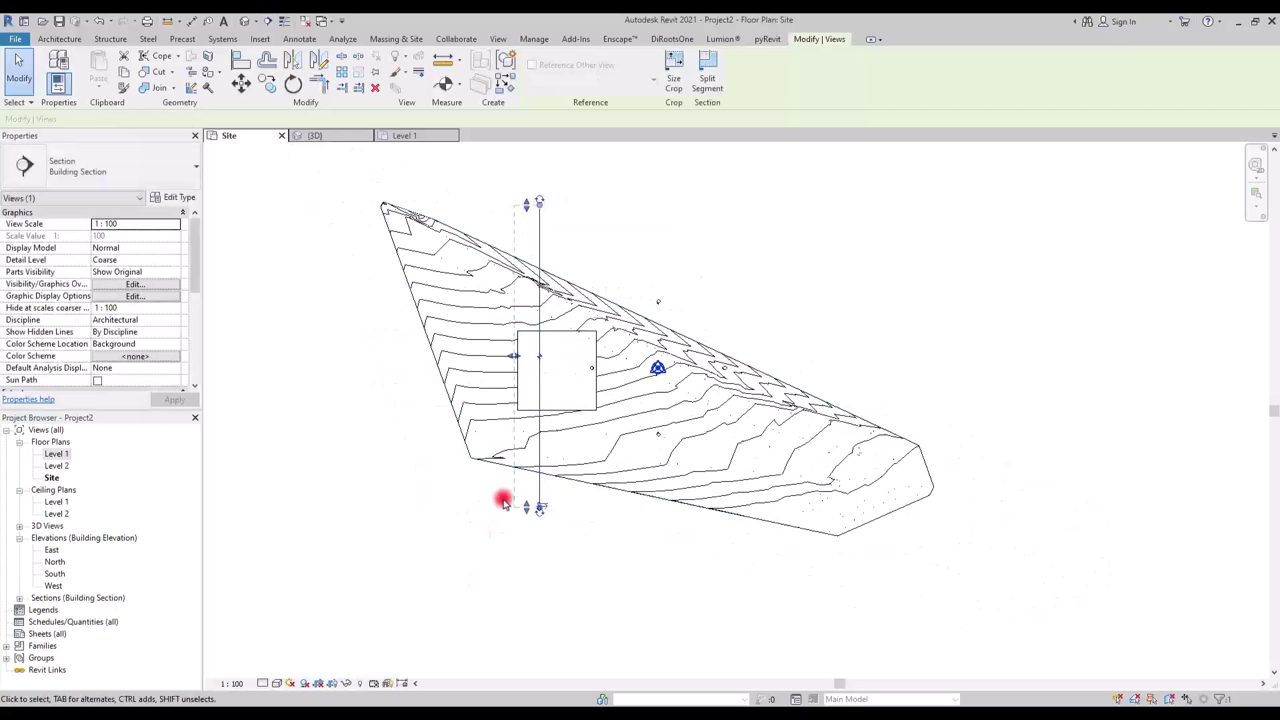
key("Escape")
key("Escape")
- Open the section view through the pad and set it to Fine detail level with a coloured visual style
double_click(540, 508)
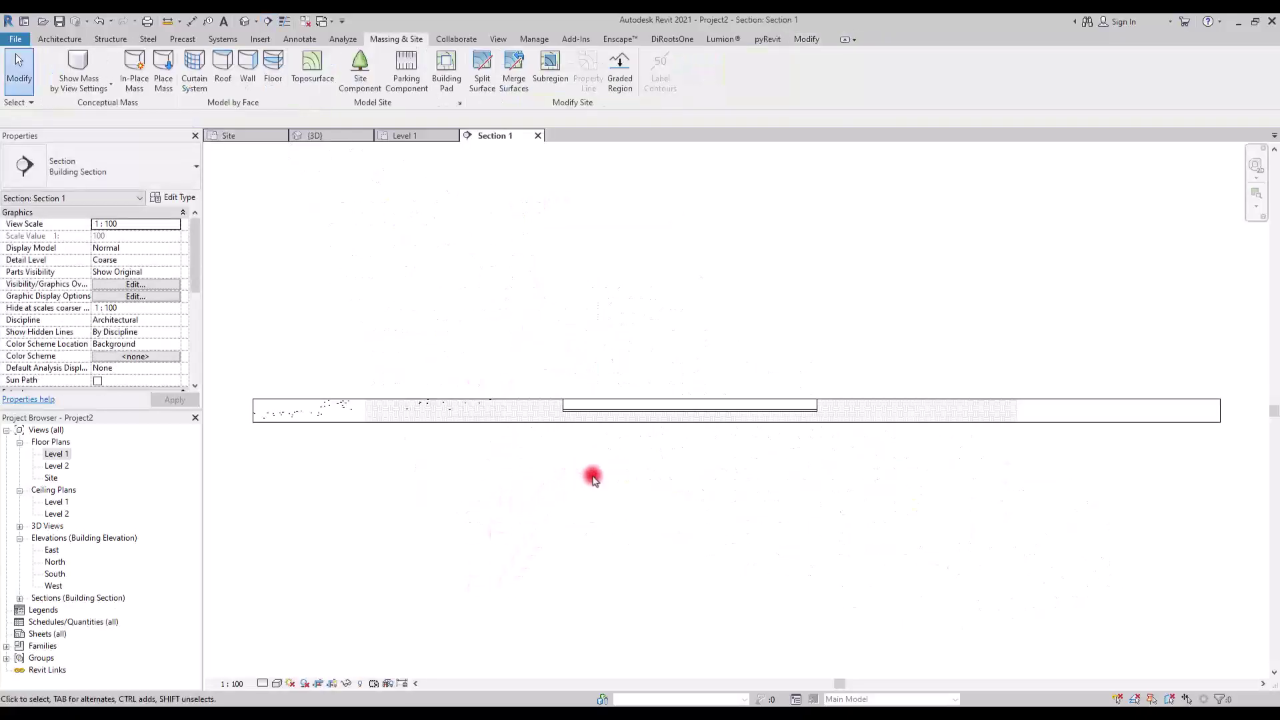
scroll(380, 423, "up", 5)
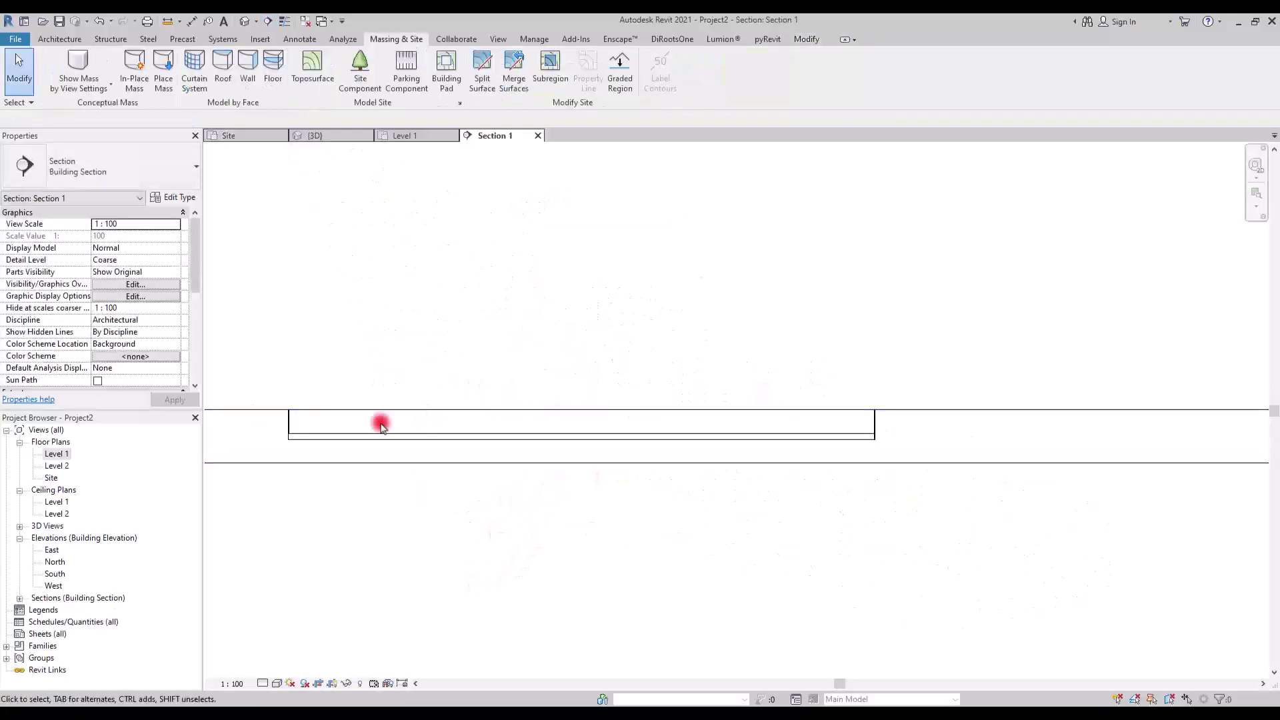
left_click(262, 684)
left_click(277, 666)
left_click(277, 683)
left_click(314, 656)
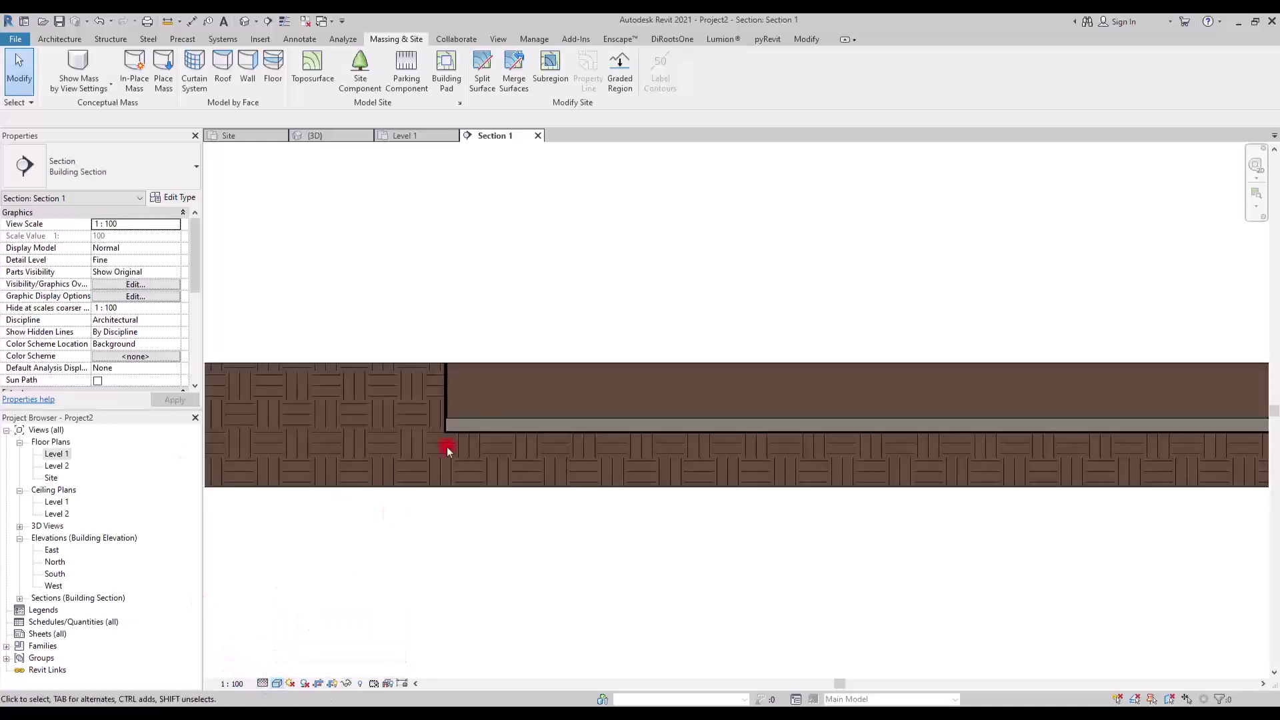
- Extend the section's crop region below and above the terrain to show the full ground profile around the building pad
scroll(531, 380, "up", 2)
scroll(532, 373, "down", 8)
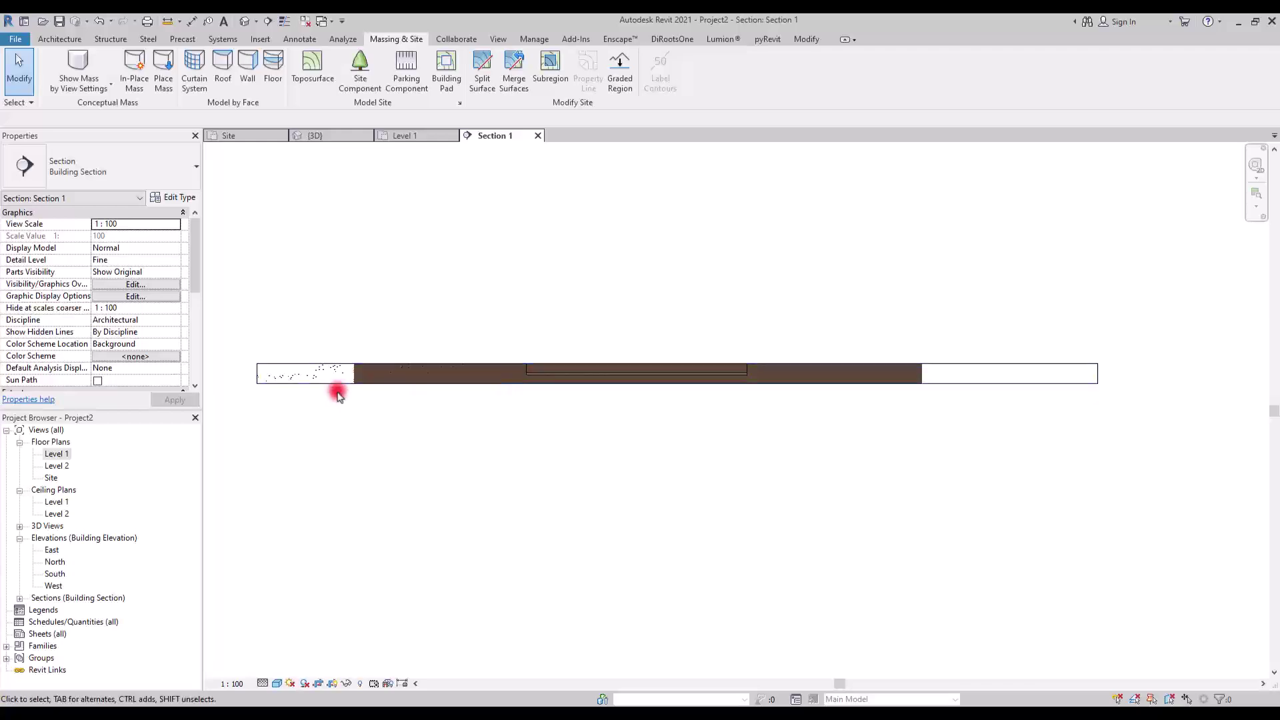
left_click(658, 380)
left_click_drag(677, 385, 678, 480)
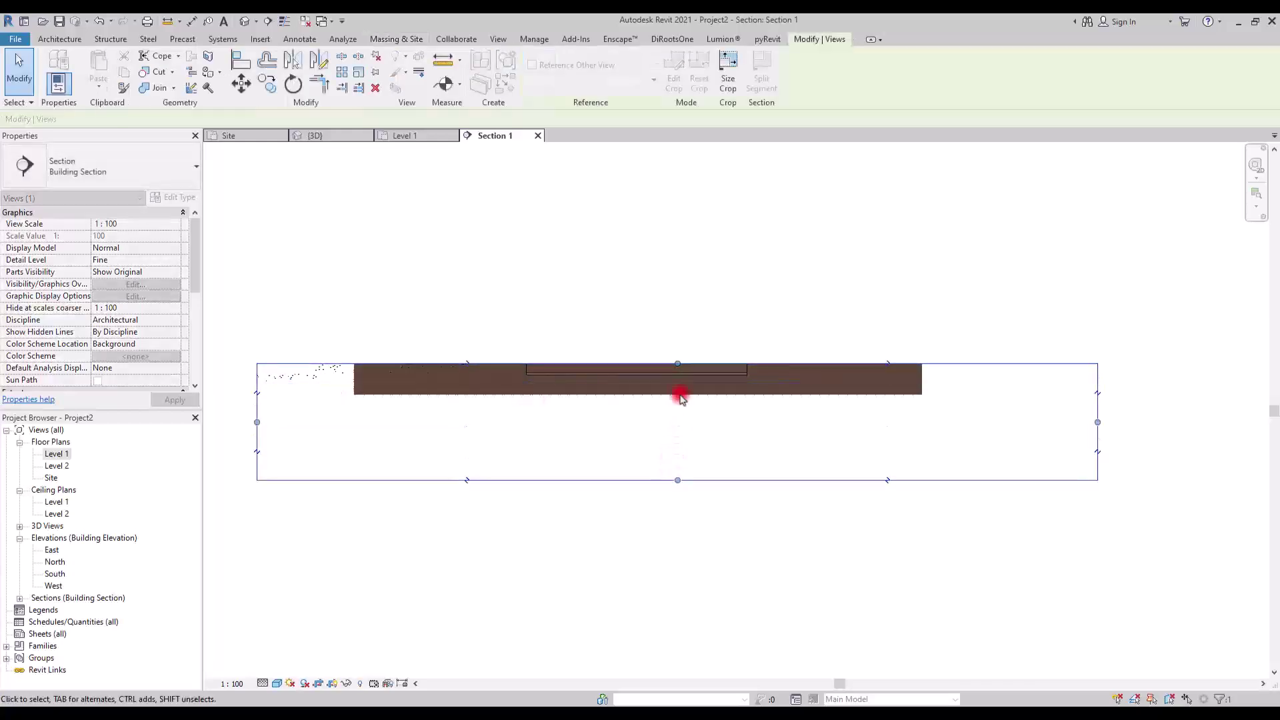
left_click_drag(677, 363, 677, 231)
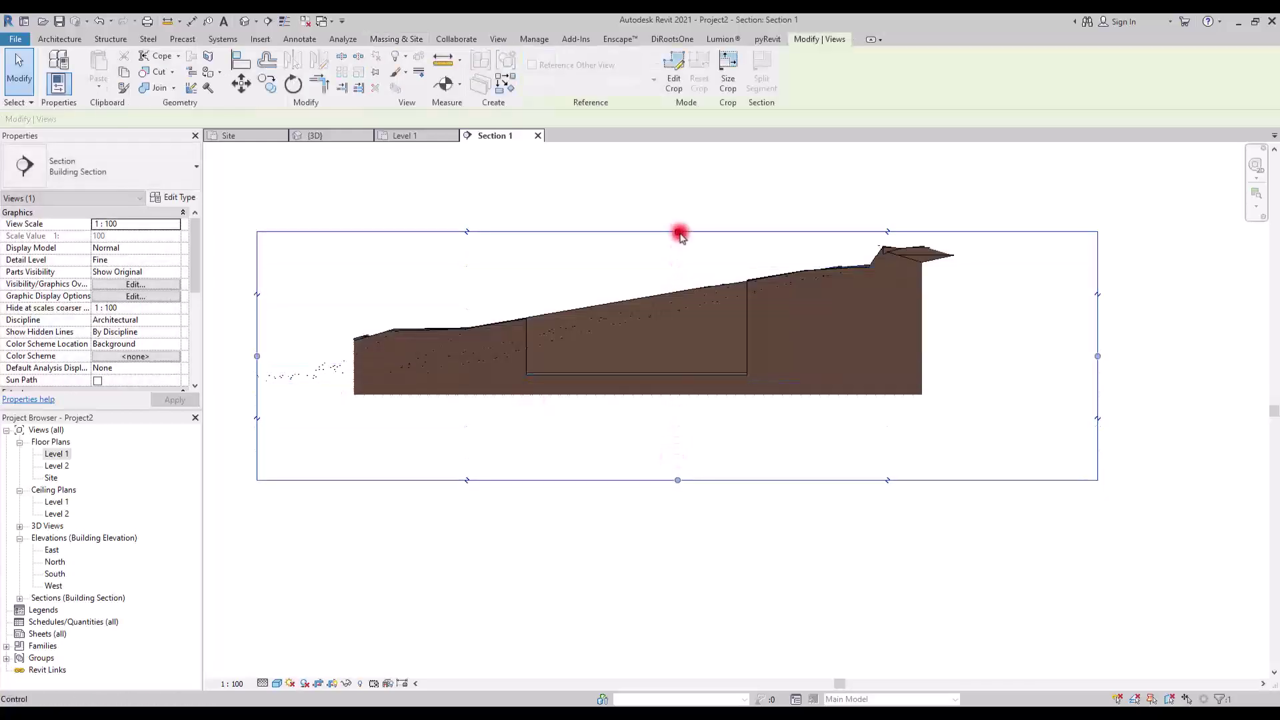
scroll(622, 337, "up", 5)
scroll(503, 427, "up", 1)
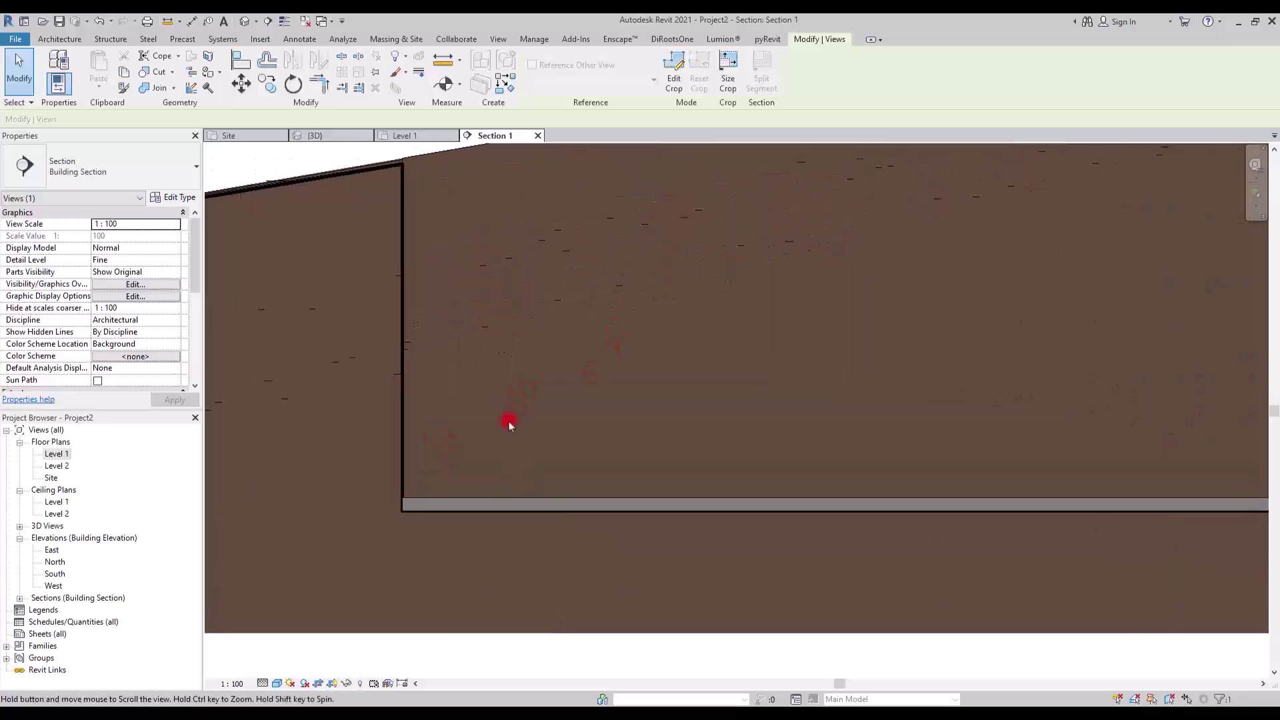
scroll(480, 458, "down", 3)
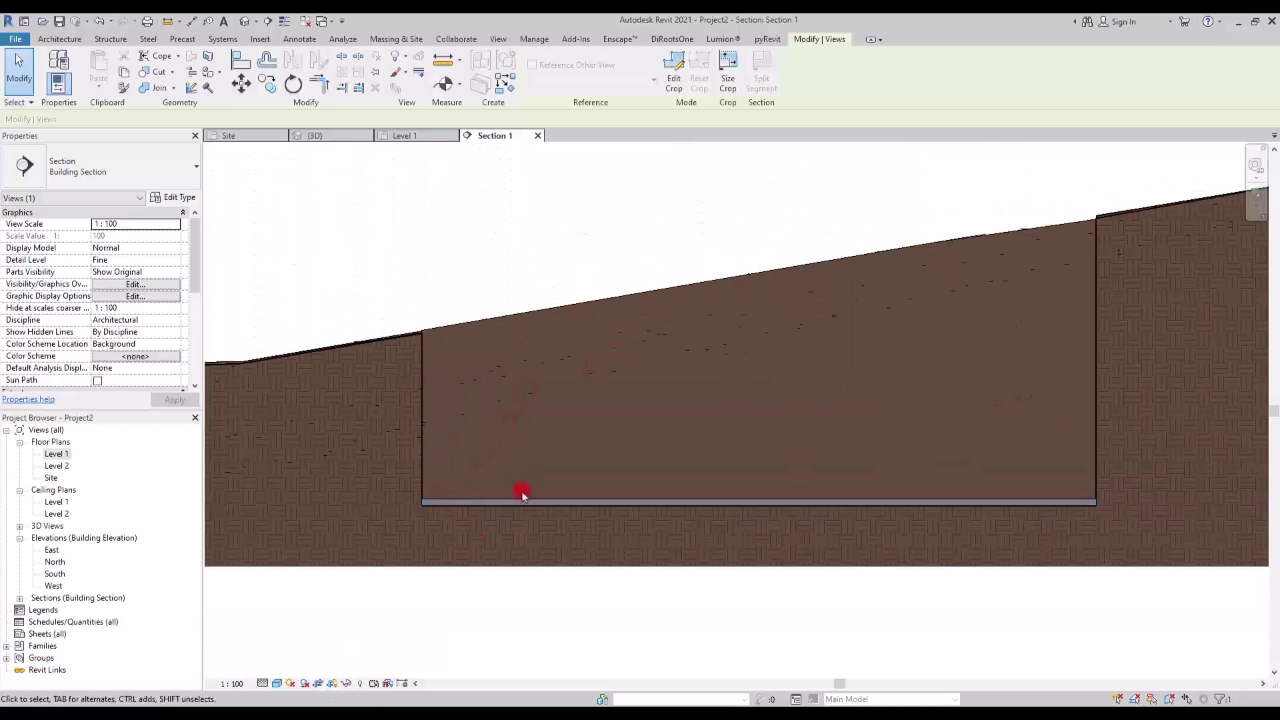
key("Escape")
scroll(510, 453, "up", 2)
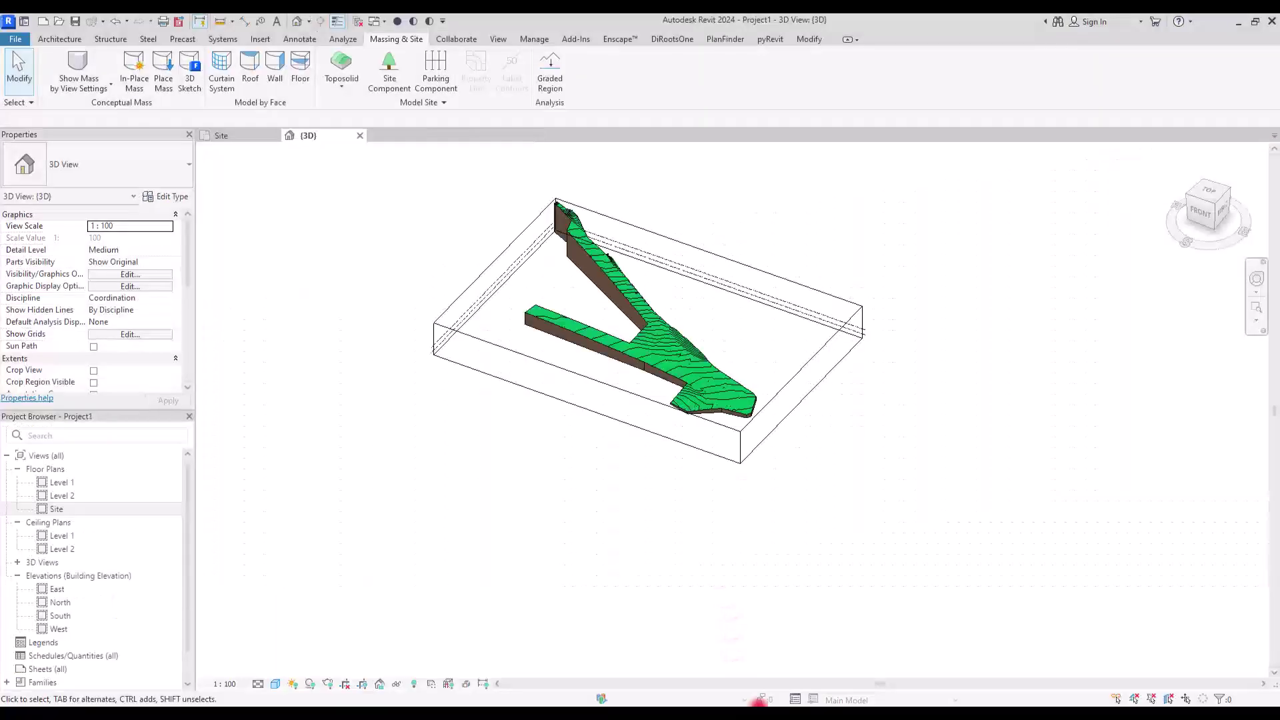
- Switch to Revit 2024 and delete the existing toposolid and the imported NANO2-ARCHI TOPOLOGHY.dwg from the 3D view
left_click(575, 241)
key("Delete")
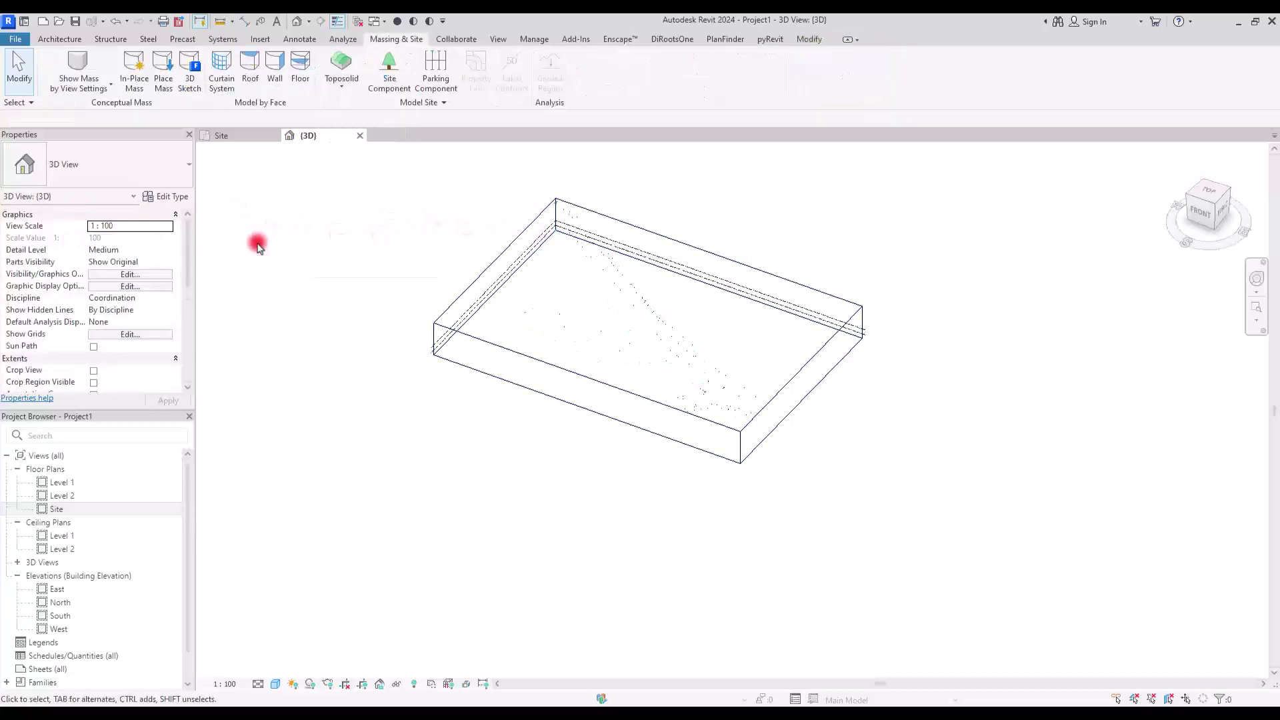
left_click(607, 266)
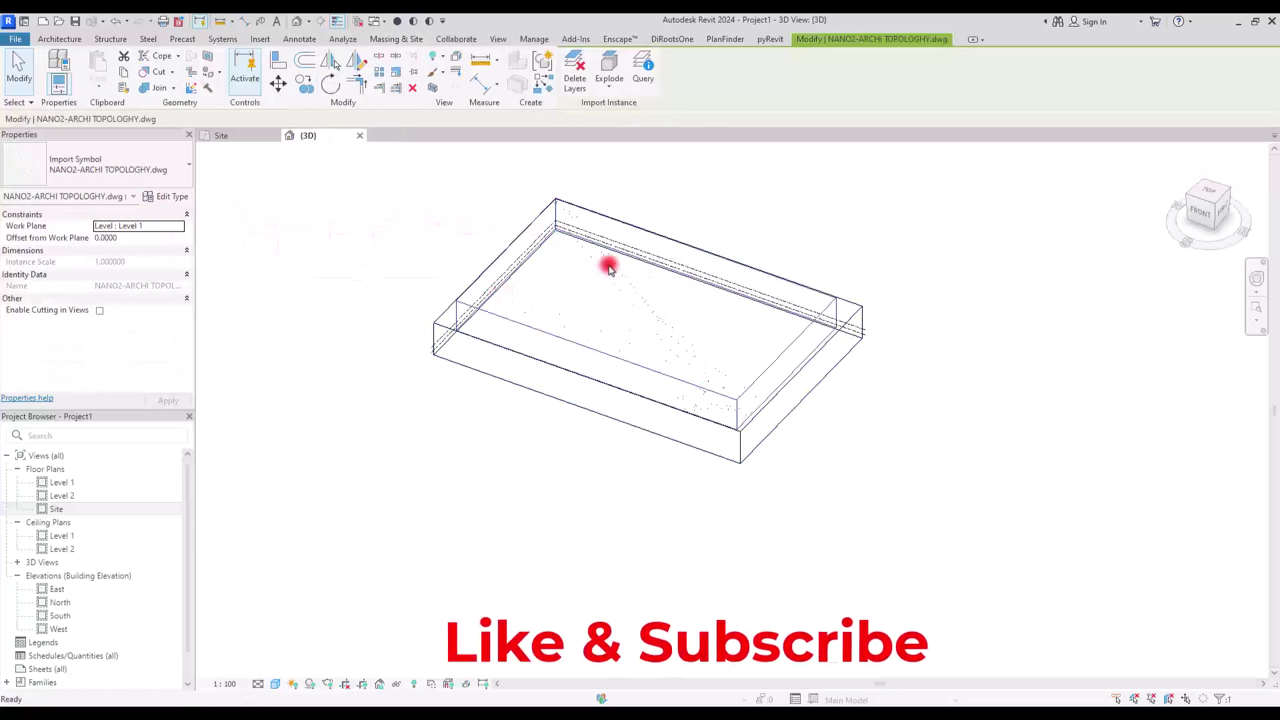
key("Delete")
- Turn off the section box of the 3D view
scroll(94, 258, "down", 5)
scroll(103, 242, "up", 3)
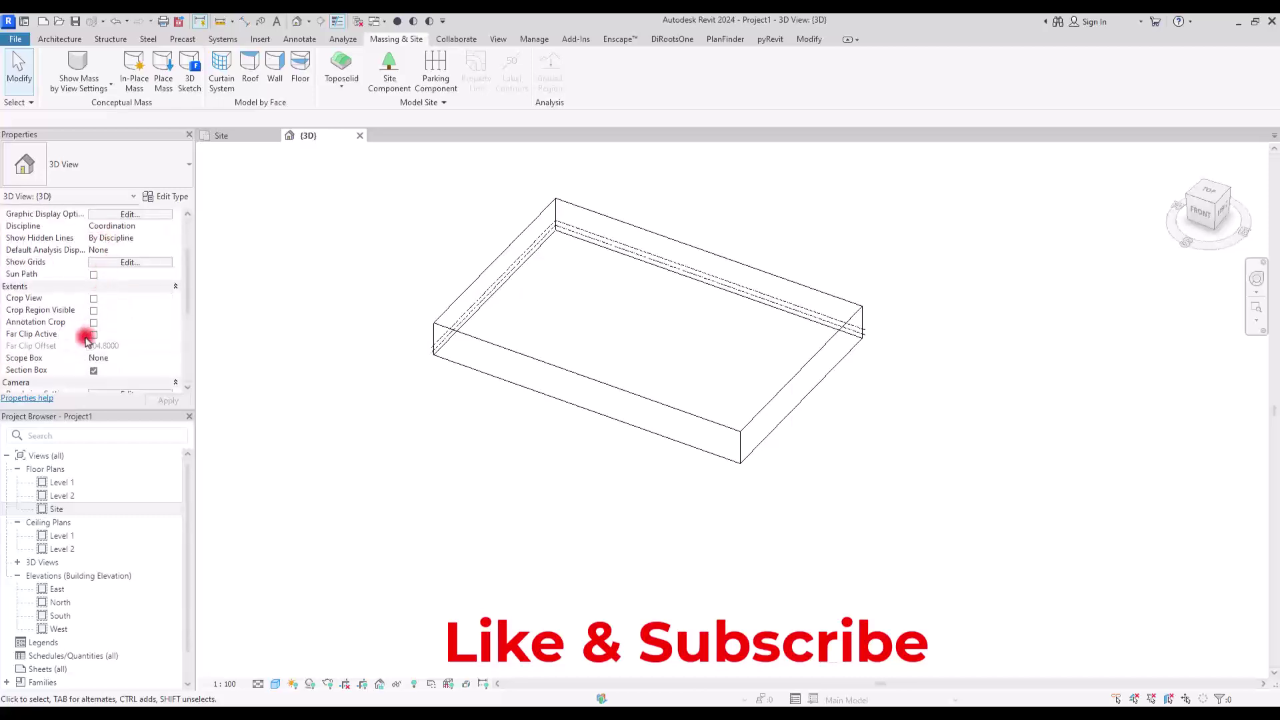
left_click(93, 370)
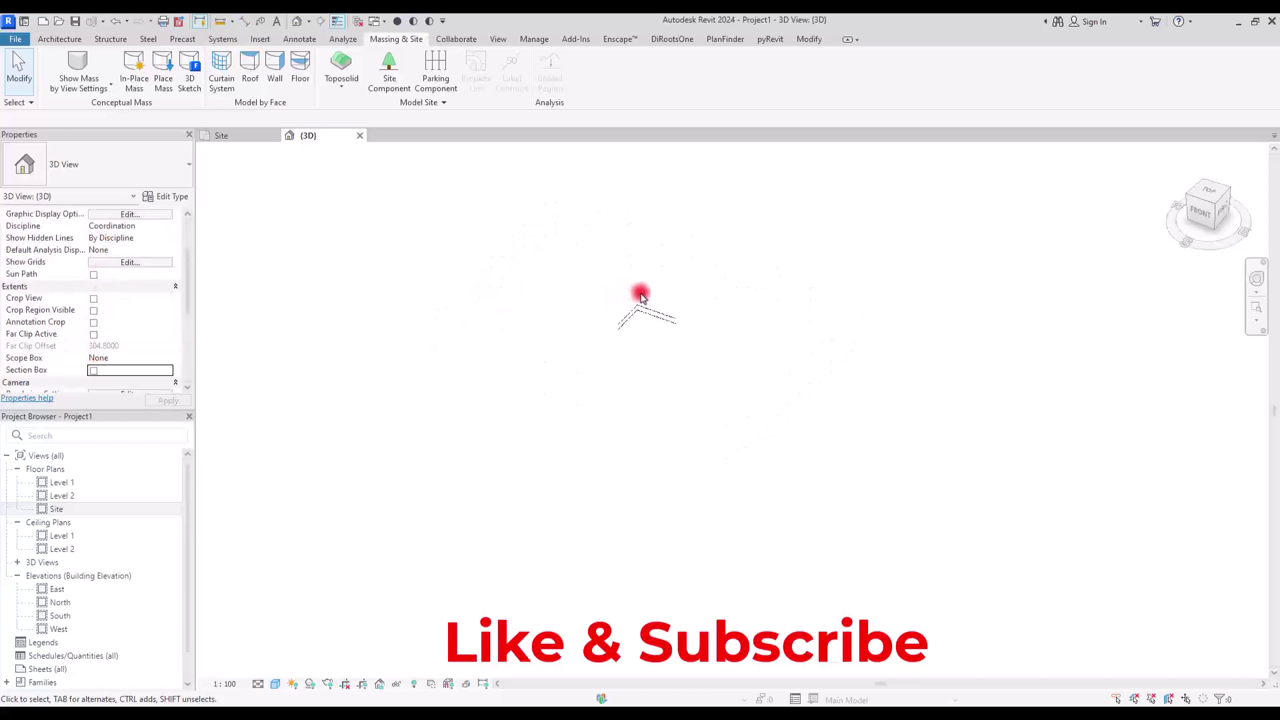
scroll(640, 297, "up", 4)
scroll(620, 409, "up", 3)
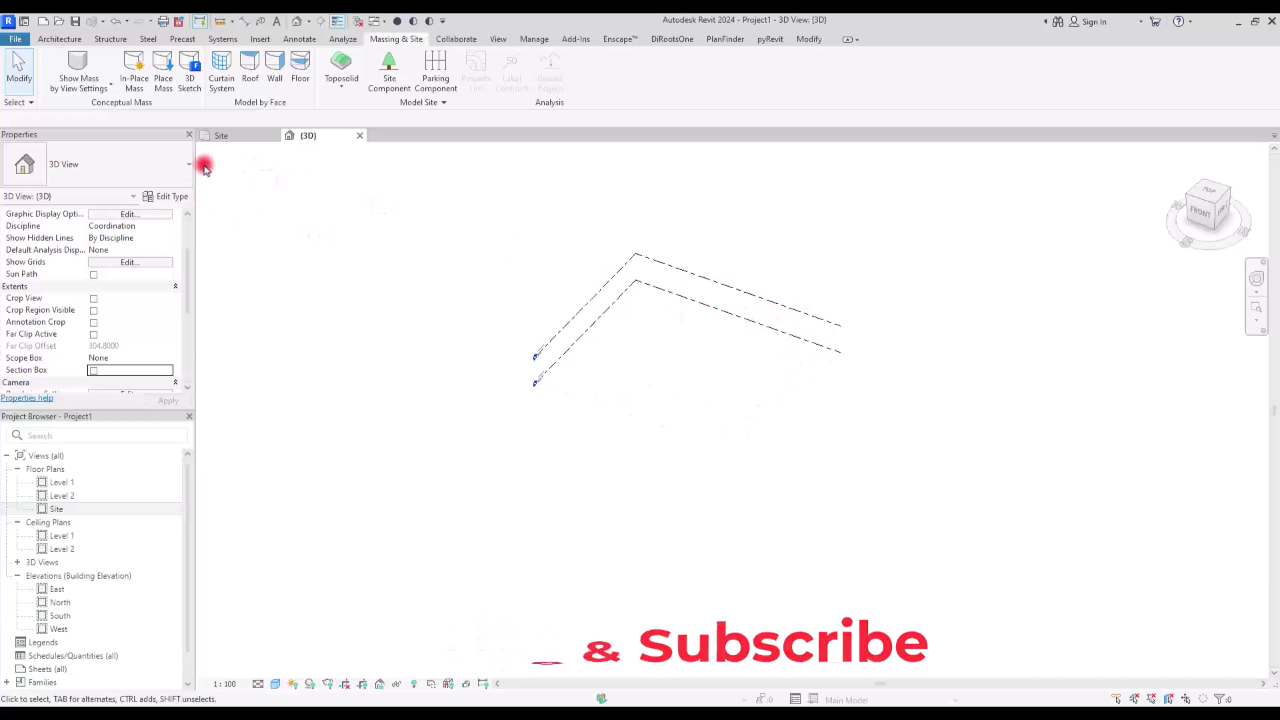
- Start a Grassland - 1200mm toposolid from sketch on Level 1 in the Site plan, using a rectangular boundary
left_click(221, 136)
left_click(341, 86)
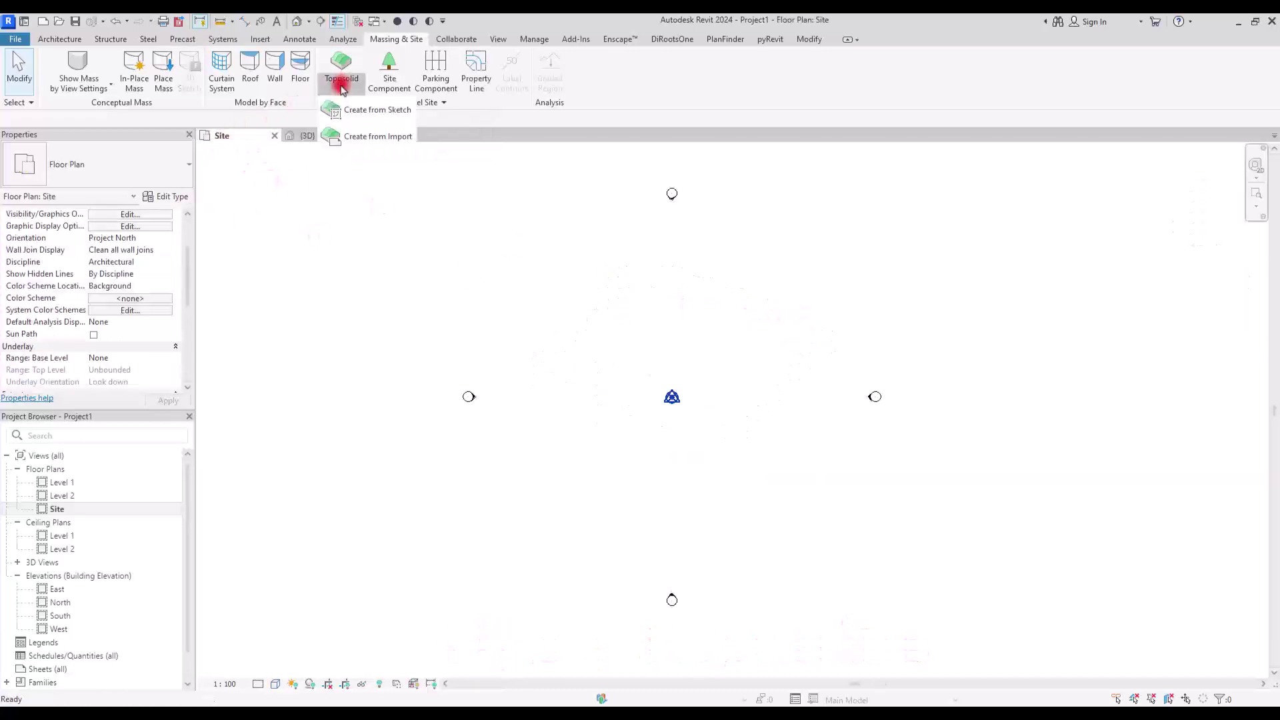
left_click(360, 110)
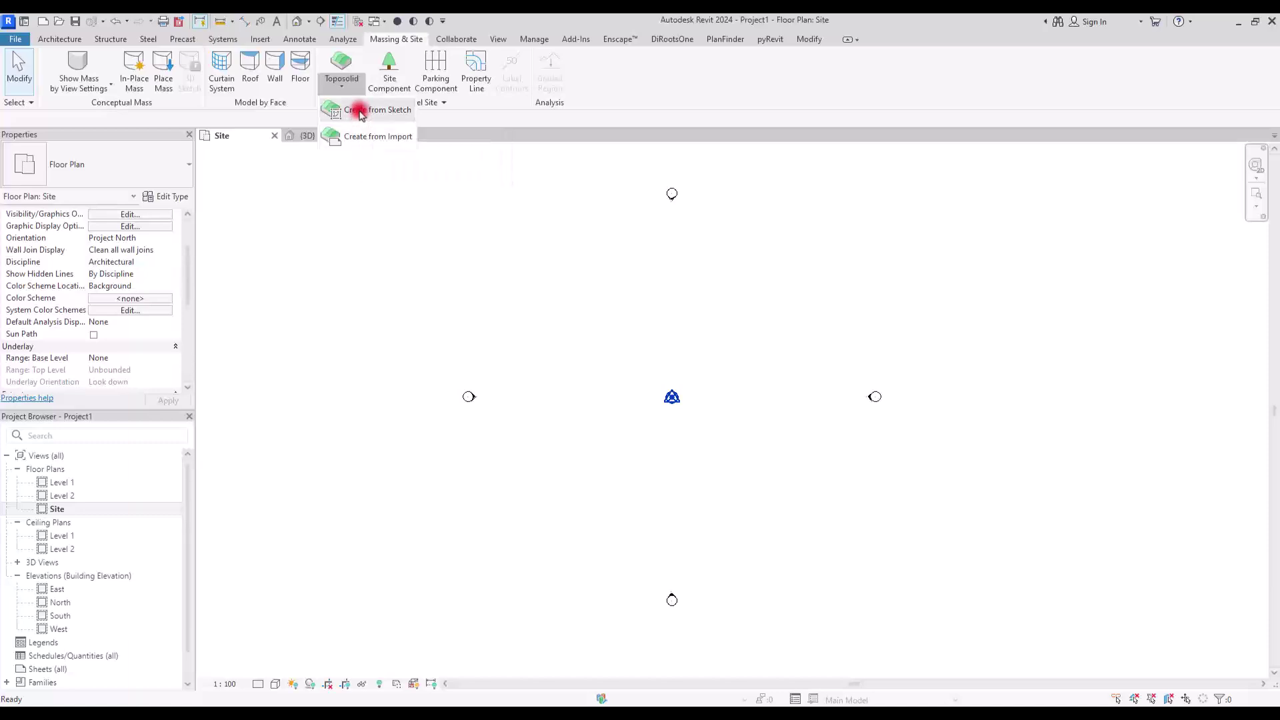
left_click(745, 253)
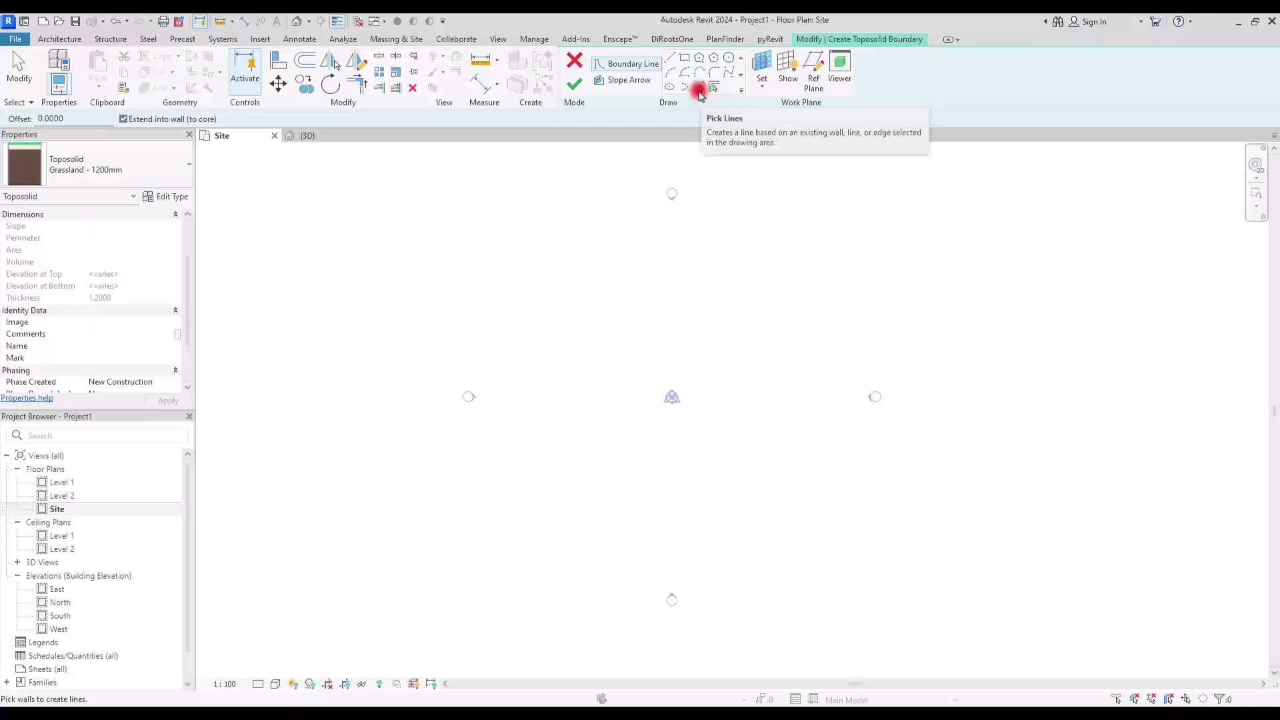
left_click(700, 93)
left_click(686, 60)
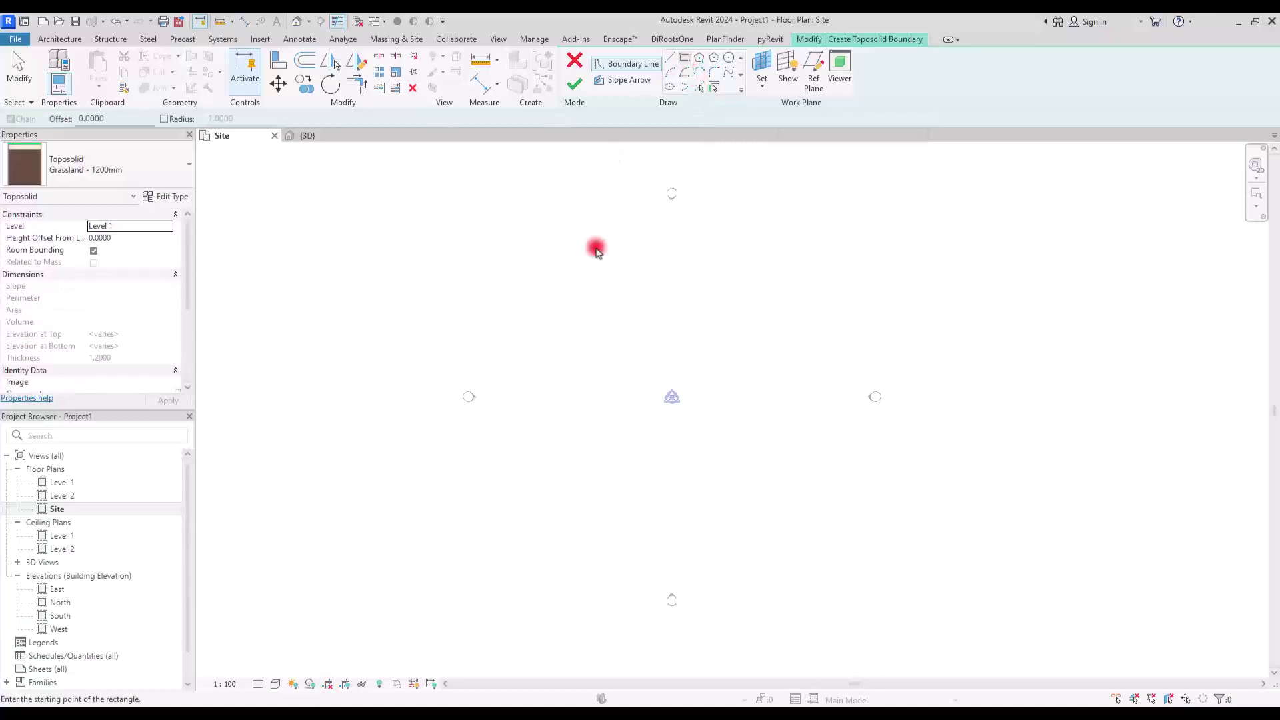
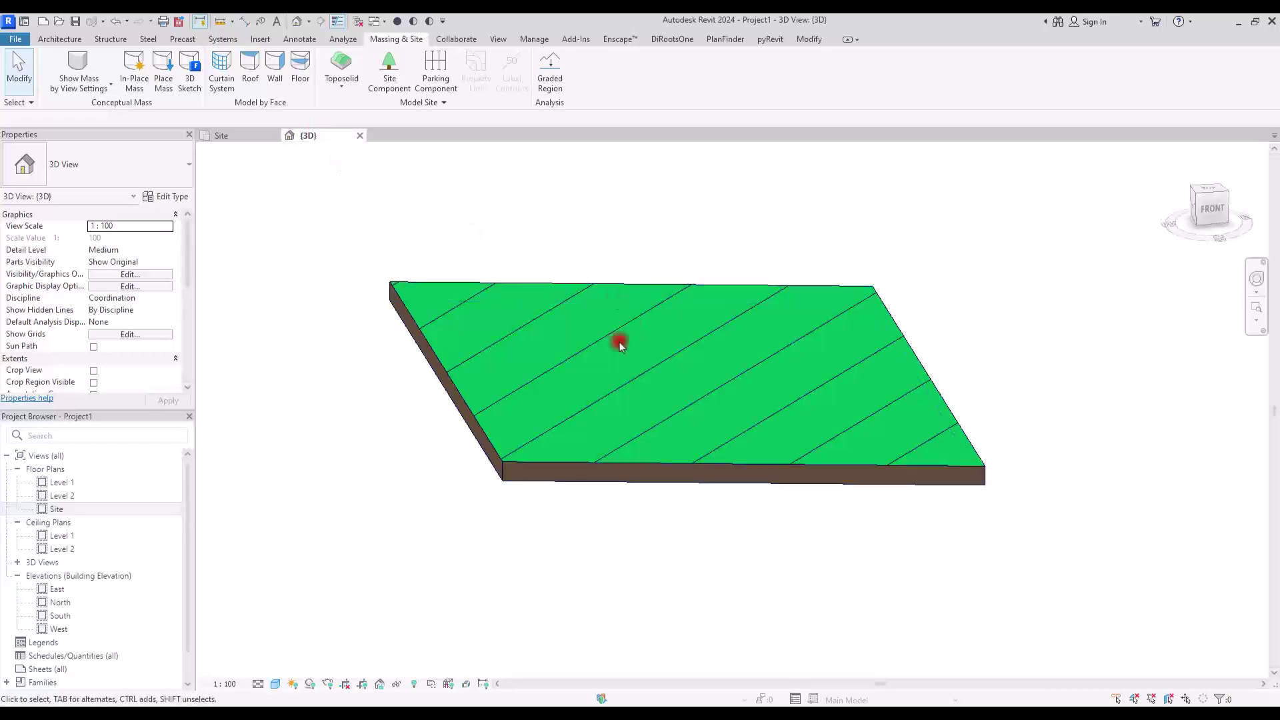
- Delete the slope arrow from the toposolid's boundary sketch in the Site plan and finish the sketch
mouse_move(808, 383)
middle_mouse_down("shift")
mouse_move(494, 371)
mouse_move(866, 363)
mouse_move(808, 400)
middle_mouse_up("shift")
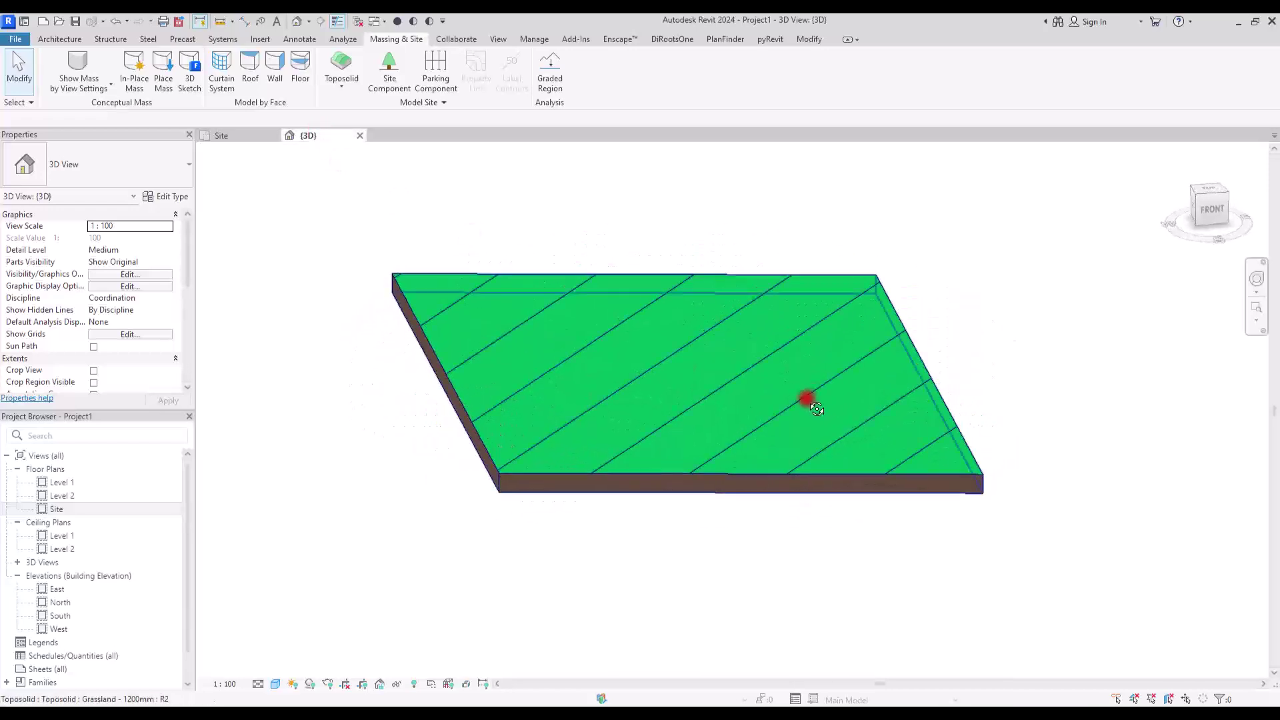
left_click(638, 298)
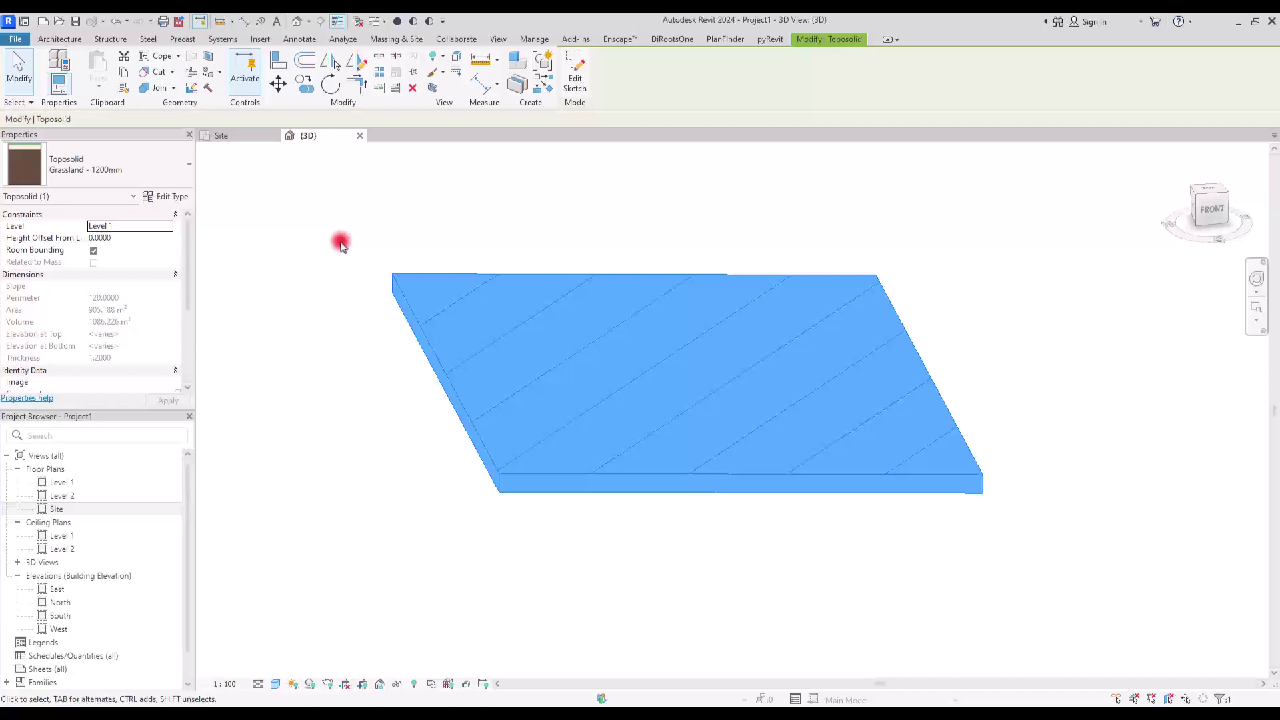
left_click(244, 135)
left_click(574, 69)
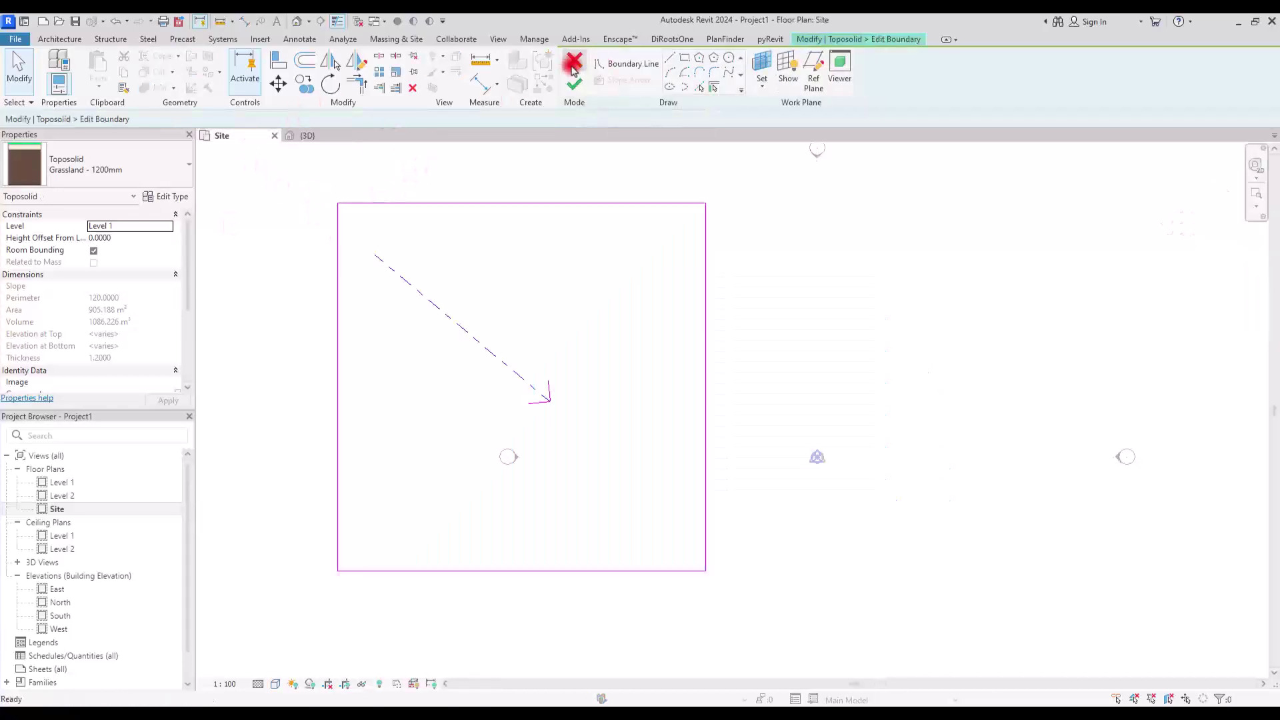
left_click(450, 323)
key("Delete")
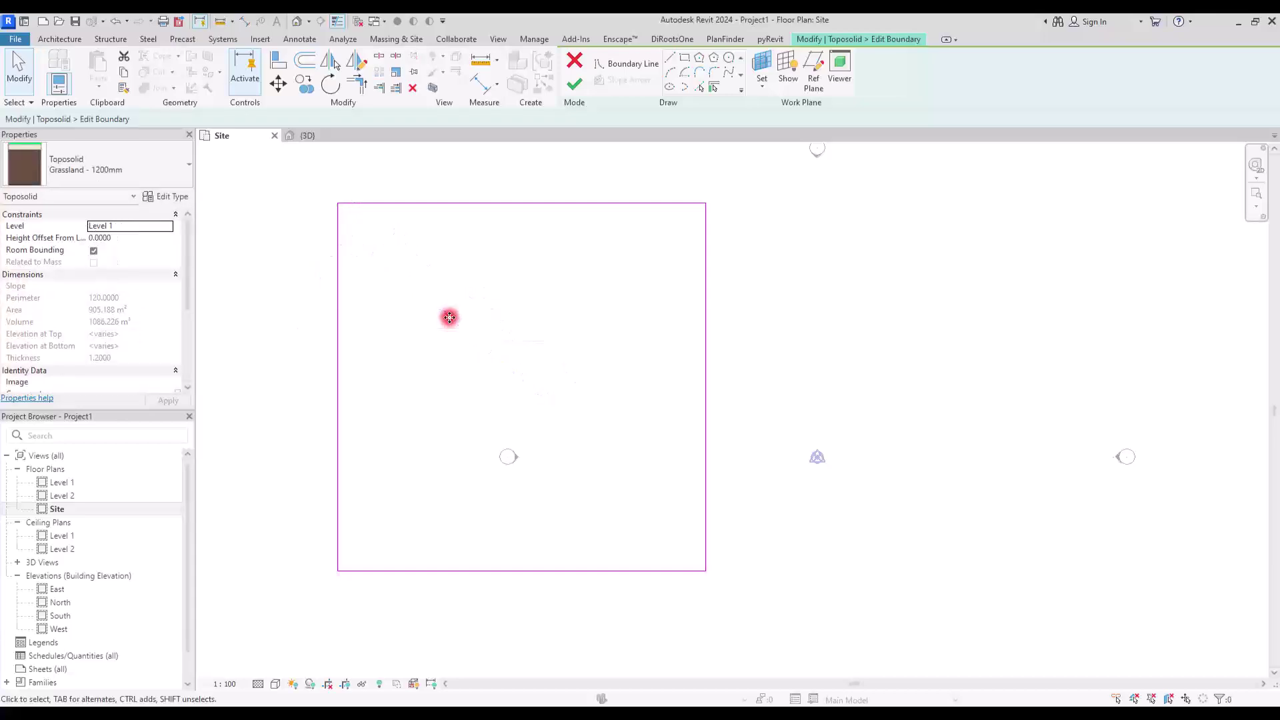
left_click(575, 83)
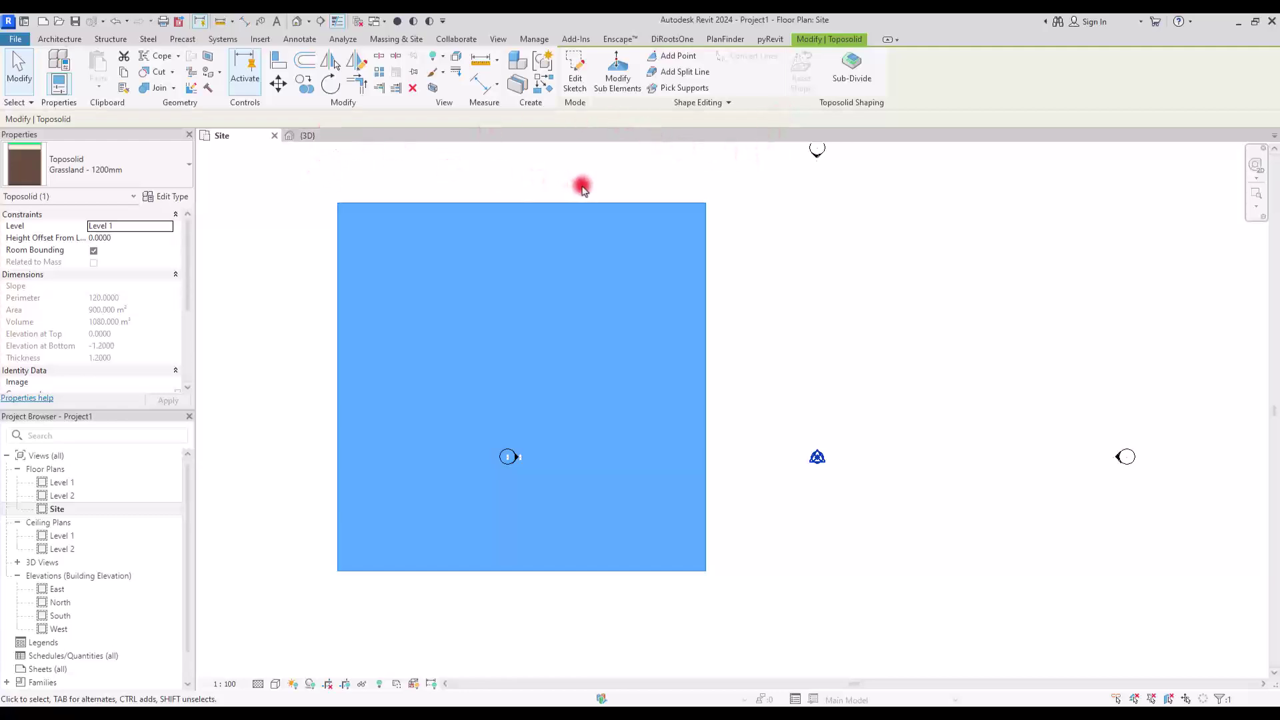
- Add six shape points spread across the inside of the square toposolid, along the surface with 0 offset
left_click(620, 83)
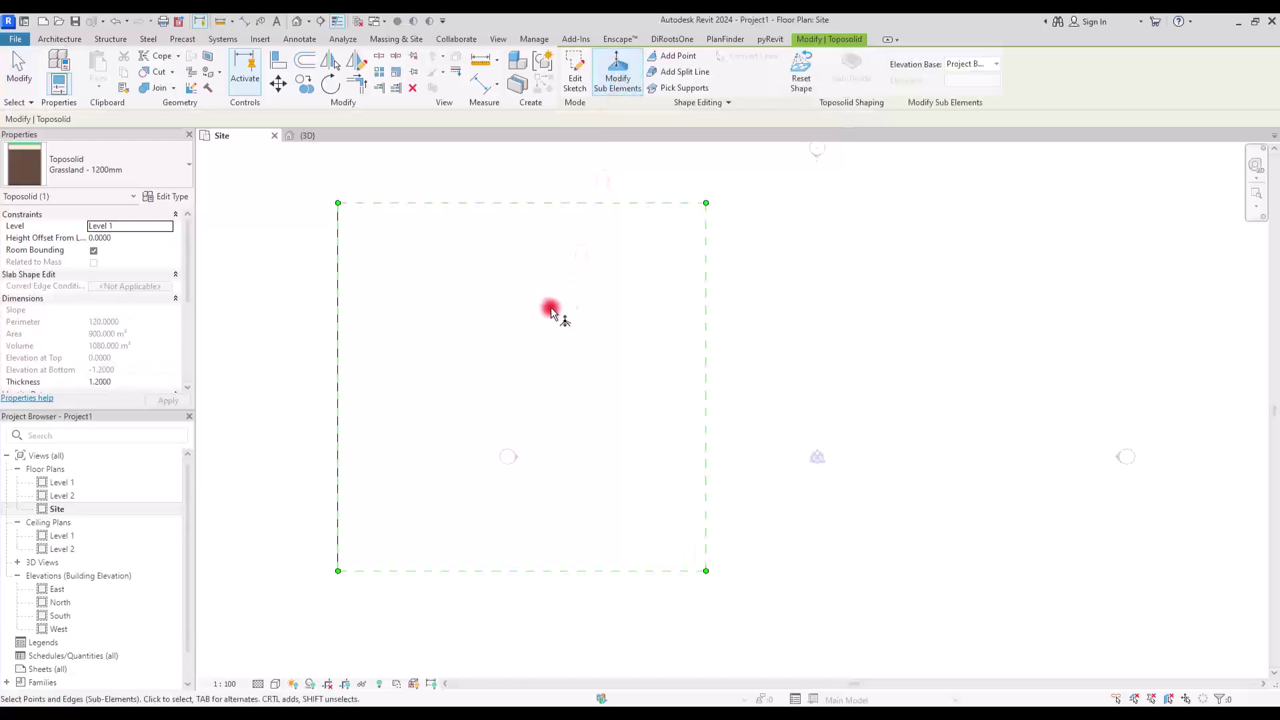
scroll(624, 335, "down", 3)
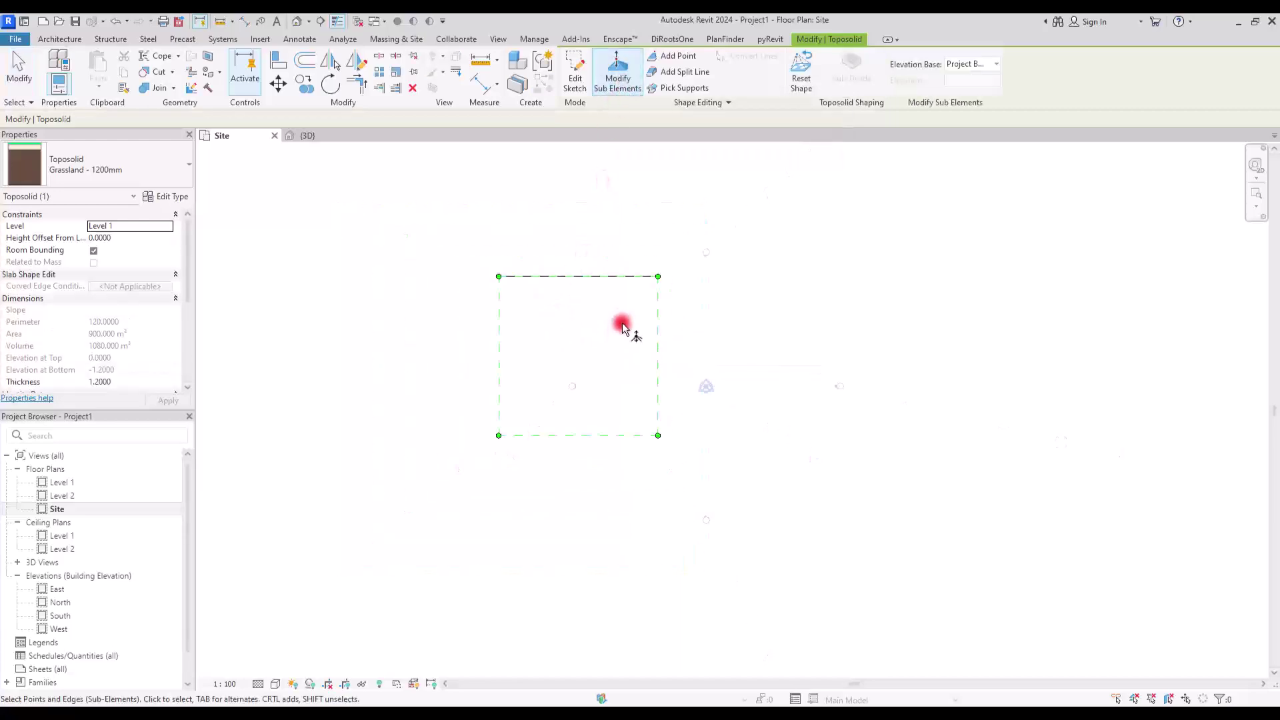
scroll(665, 303, "up", 2)
left_click(674, 56)
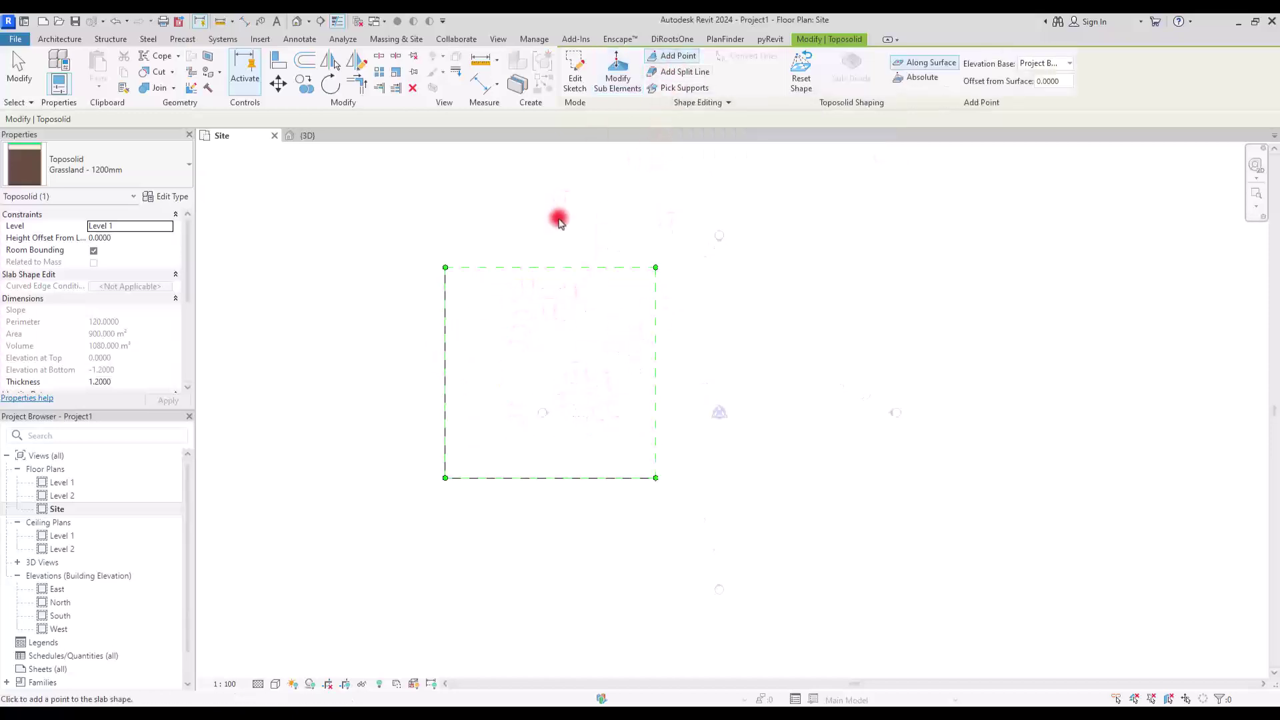
left_click(532, 385)
left_click(612, 314)
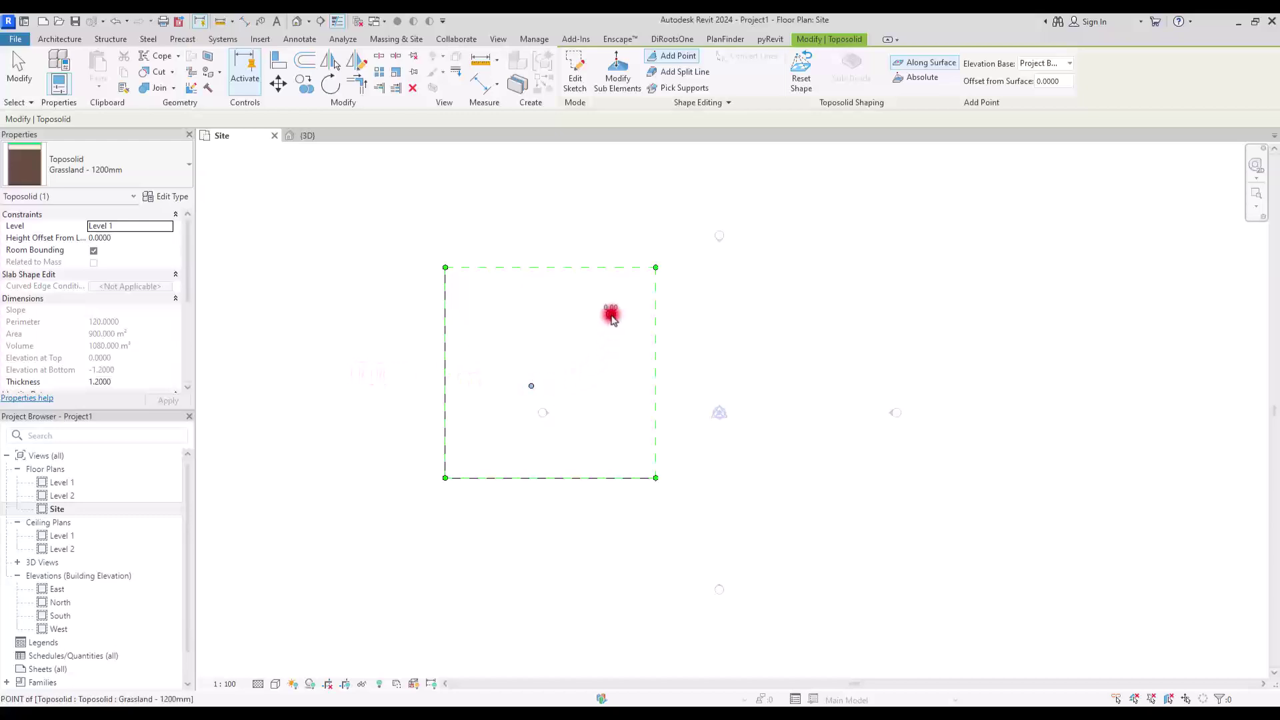
left_click(488, 314)
left_click(612, 424)
left_click(473, 469)
left_click(612, 470)
key("Escape")
key("Escape")
- Set the elevation of the toposolid's north-western interior shape point to 1 m
scroll(589, 367, "up", 3)
left_click(589, 368)
left_click(627, 64)
left_click_drag(416, 253, 458, 336)
left_click_drag(977, 81, 896, 80)
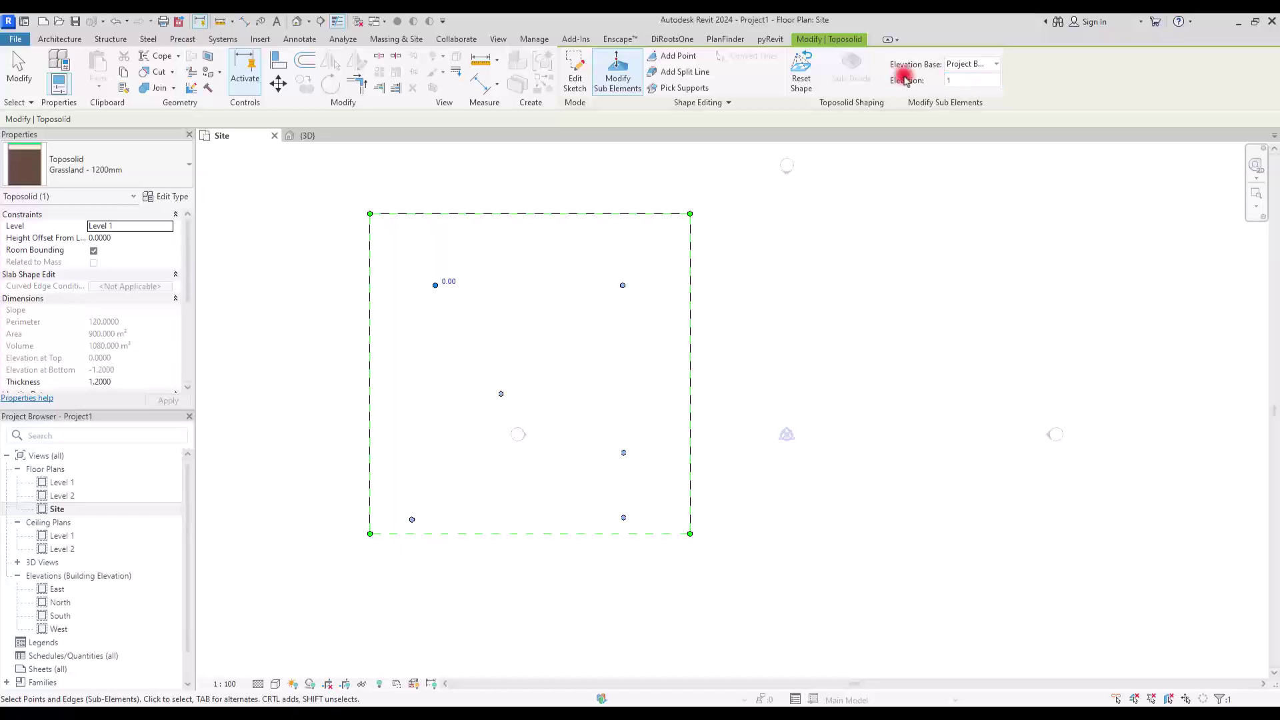
type("1")
key("Return")
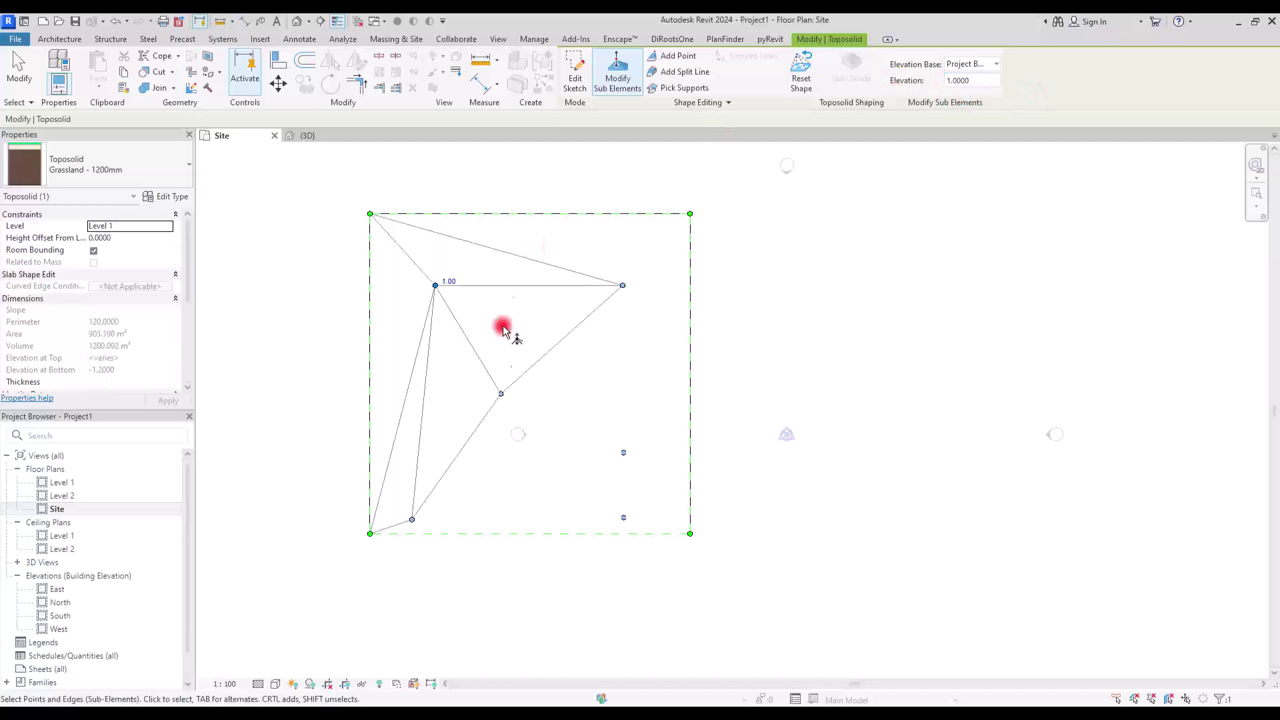
- Raise the shape point on the inner eastern side, south of the middle, and change the elevation of the central point
left_click_drag(588, 419, 667, 476)
left_click_drag(975, 81, 911, 90)
key("Return")
left_click_drag(465, 389, 552, 427)
left_click_drag(978, 82, 846, 89)
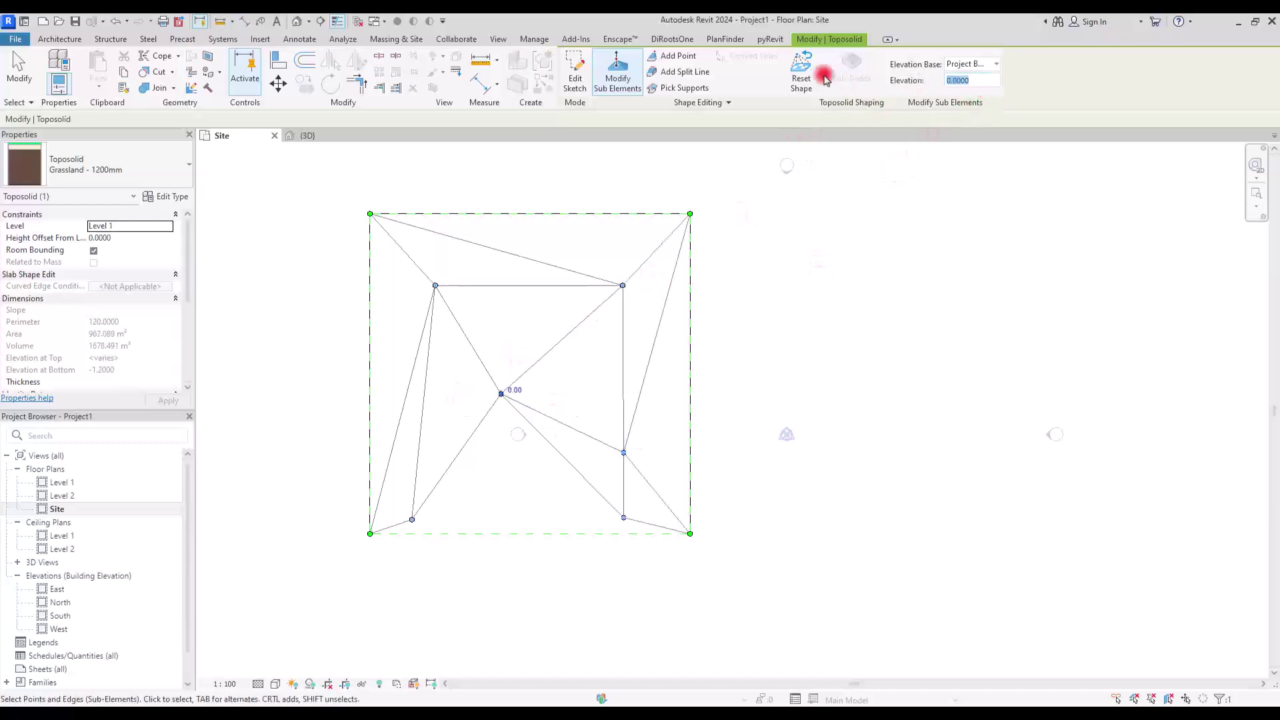
- Place a section box around the toposolid in the 3D view and cut through the terrain to show its profile
key("ctrl+Tab")
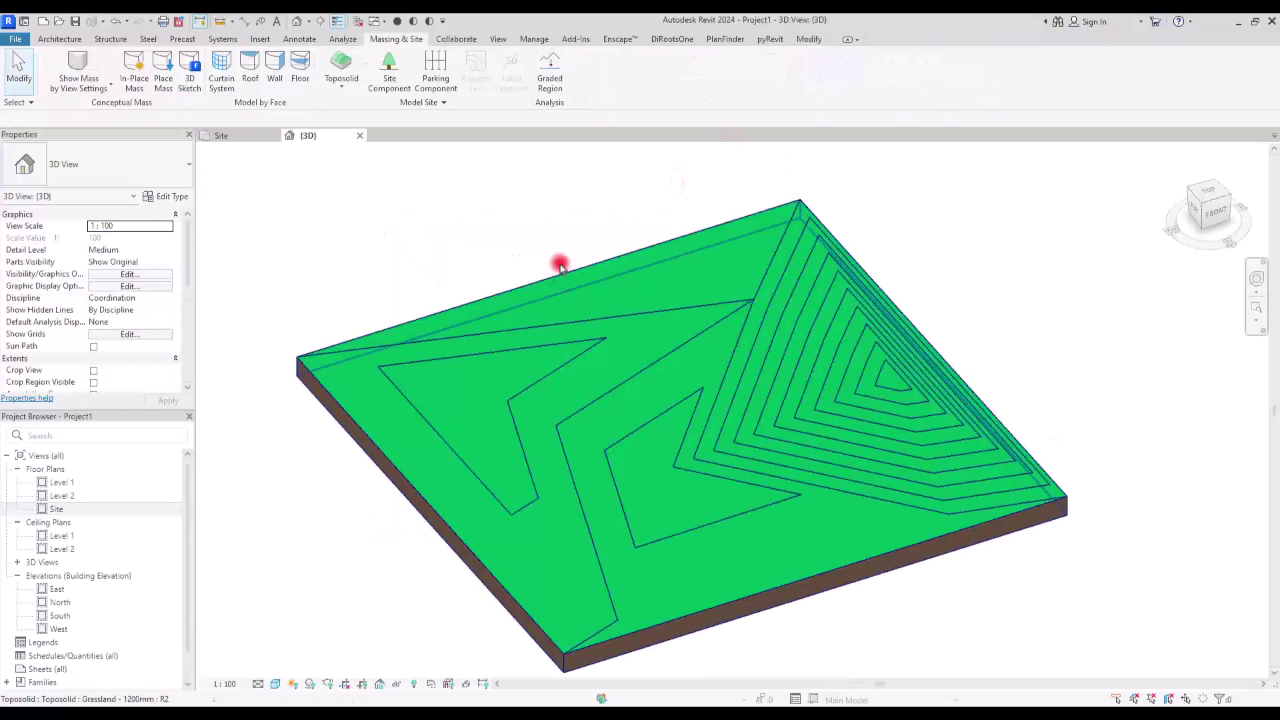
middle_click_drag(600, 326, 640, 446, "shift")
left_click(546, 305)
left_click(421, 97)
middle_click_drag(774, 426, 877, 563, "shift")
scroll(706, 349, "up", 5)
scroll(730, 307, "down", 5)
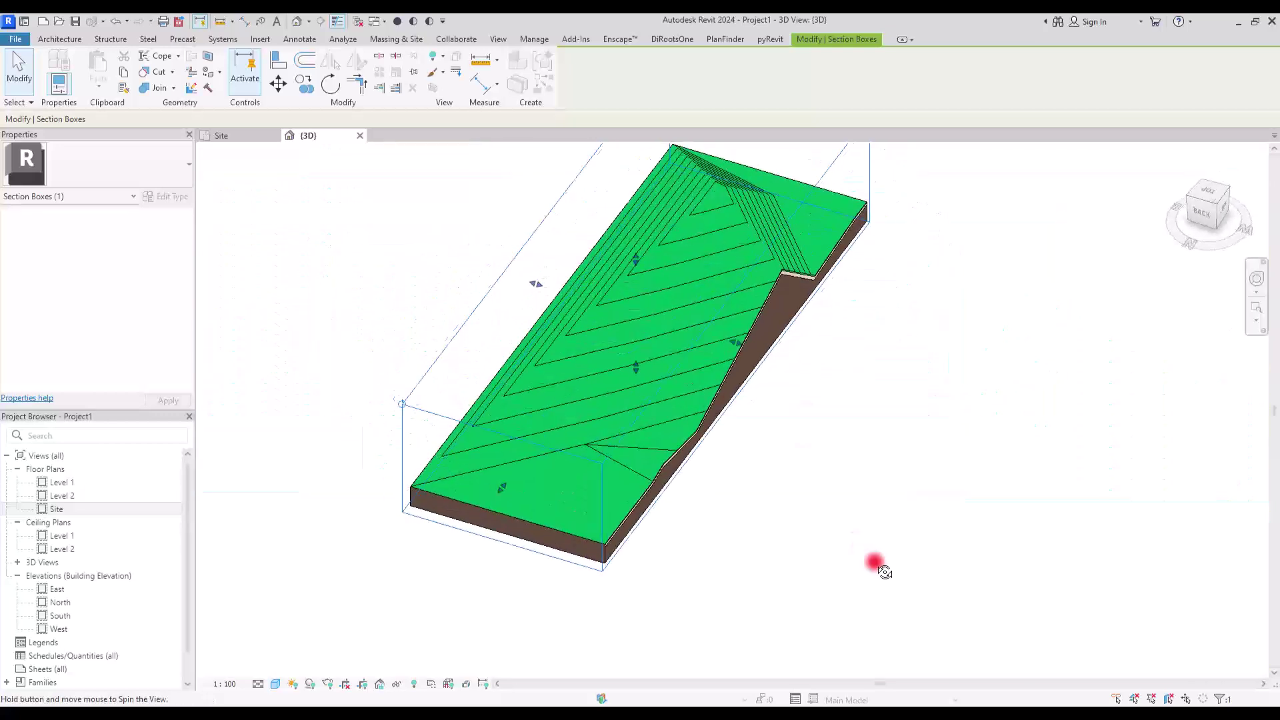
left_click(877, 563)
- Sub-divide the toposolid in the Site plan with a rectangular boundary in its north-western half, keeping the 0.3048 m sub-divide height
left_click(222, 136)
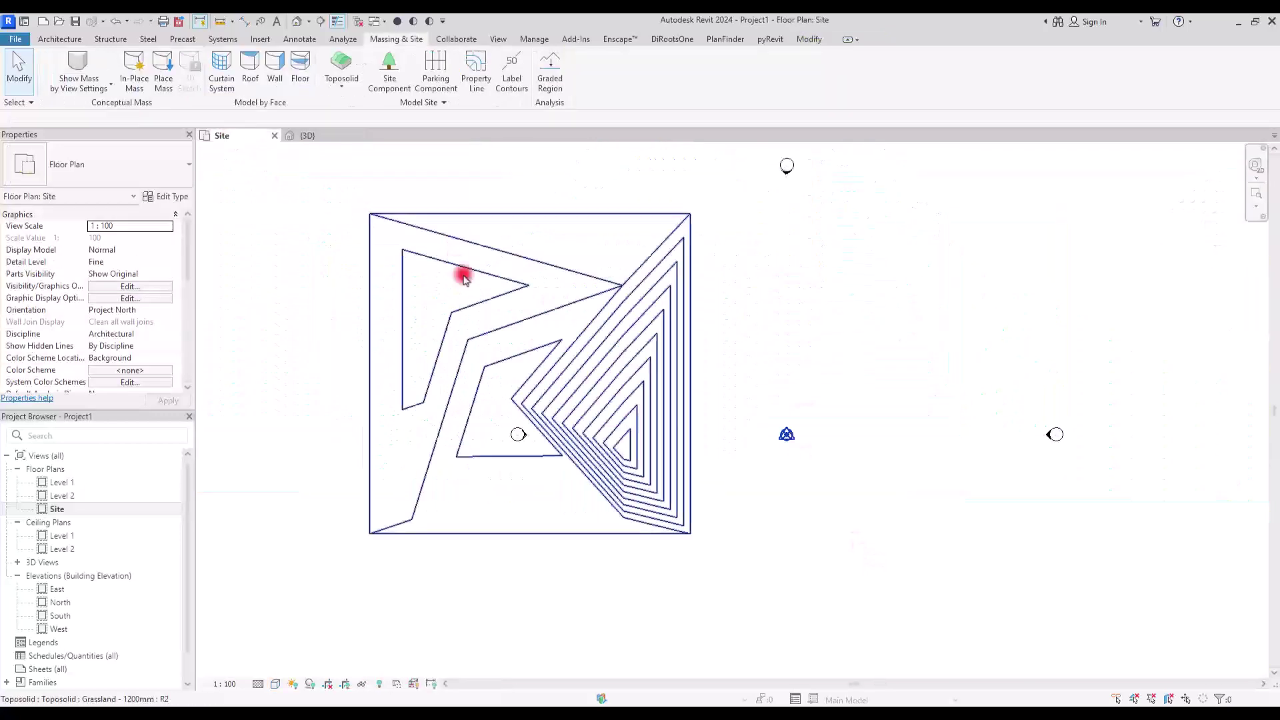
left_click(526, 262)
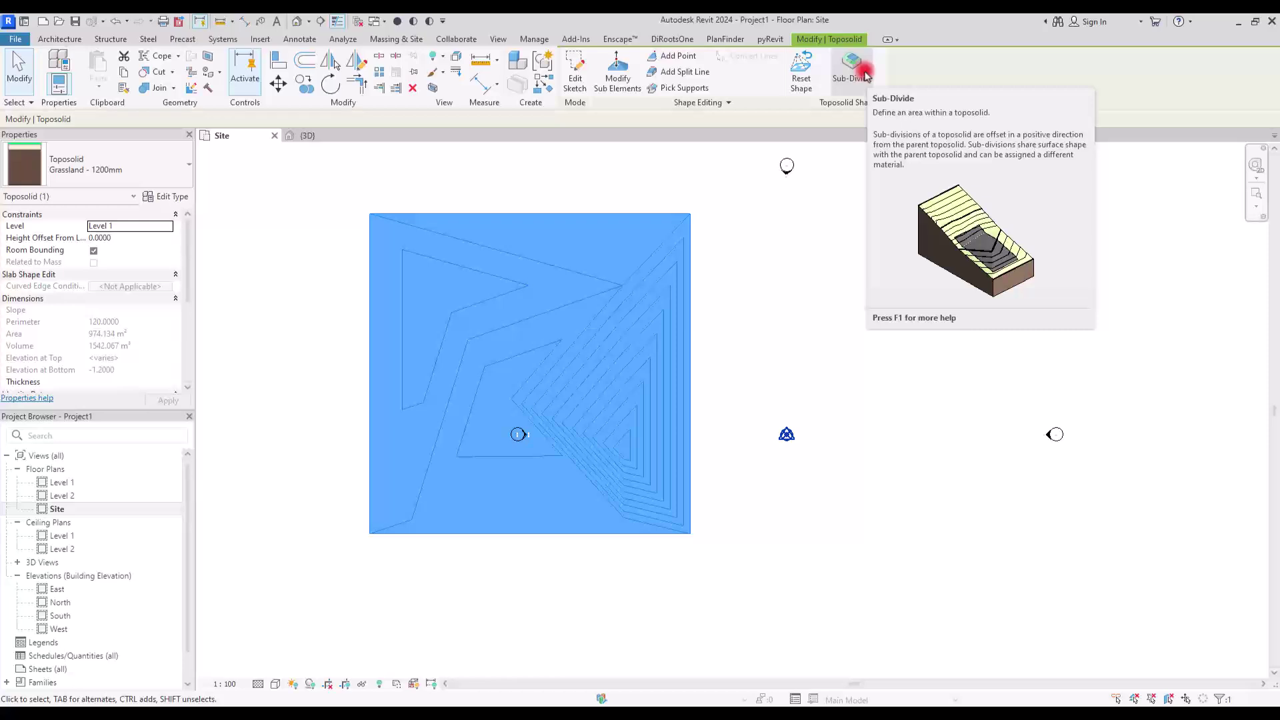
left_click(864, 72)
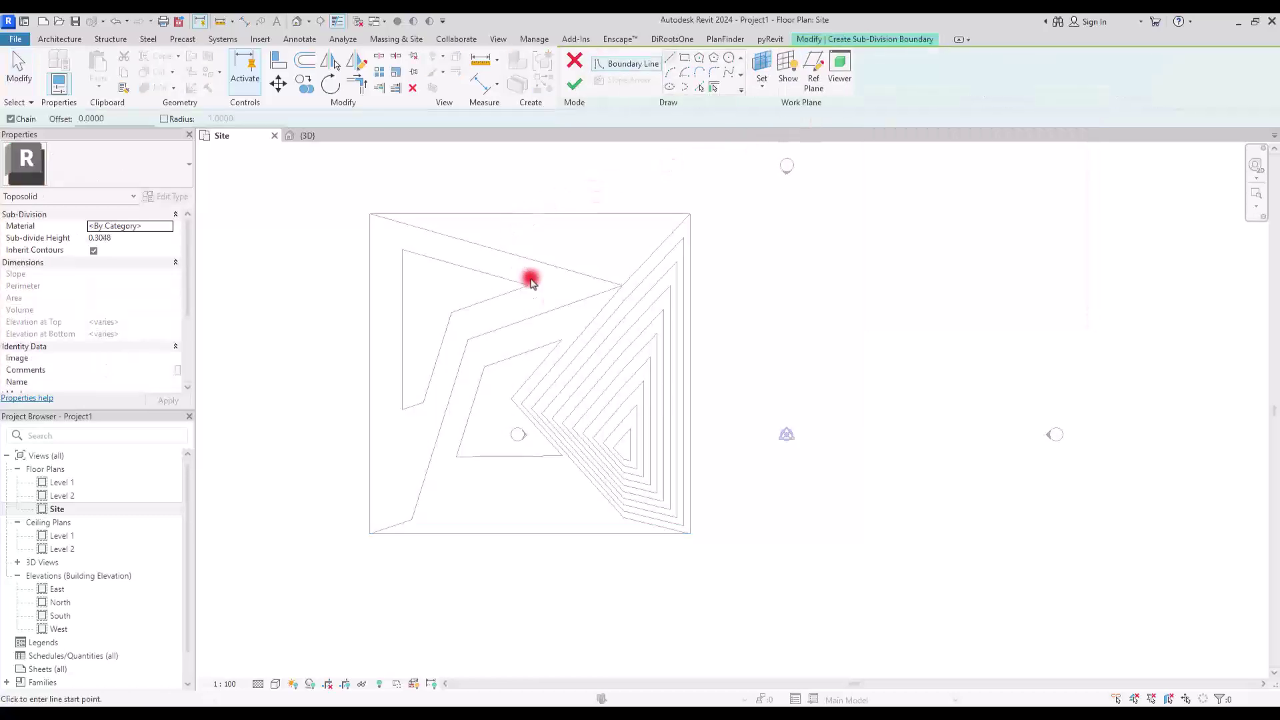
left_click(685, 58)
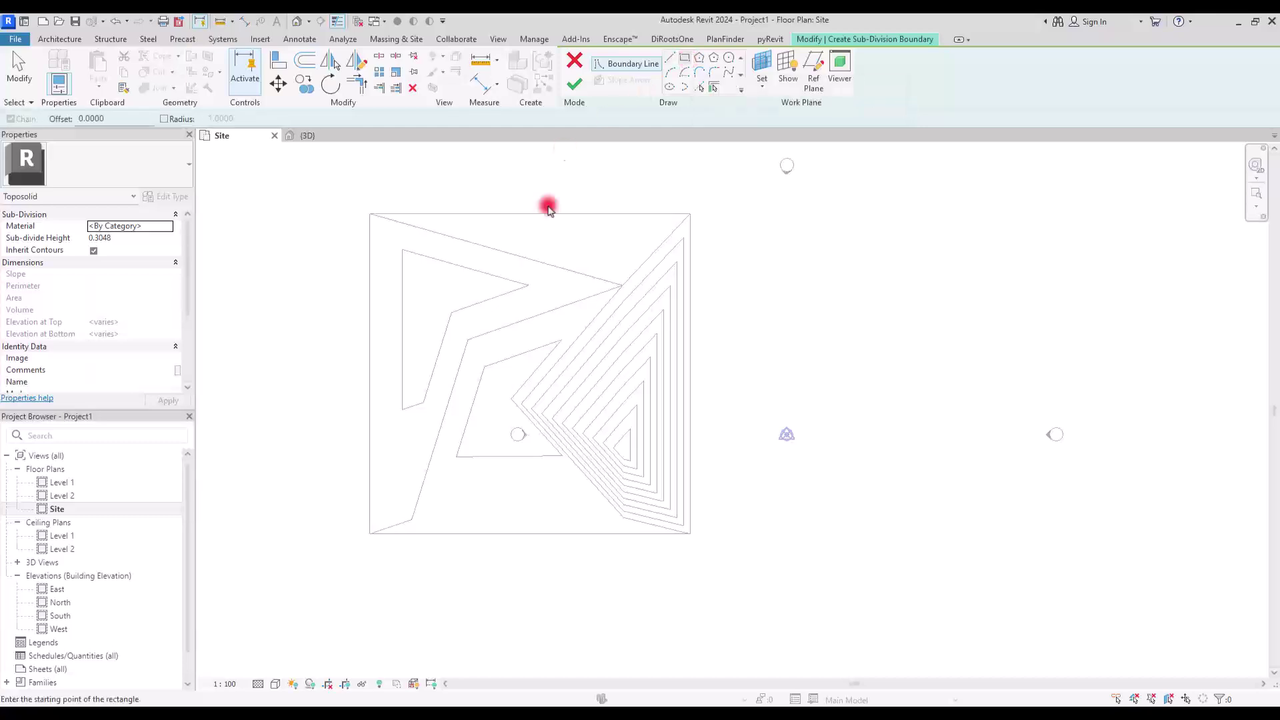
scroll(473, 275, "up", 3)
scroll(472, 276, "up", 1)
left_click(438, 270)
left_click(658, 485)
key("Escape")
left_click(568, 91)
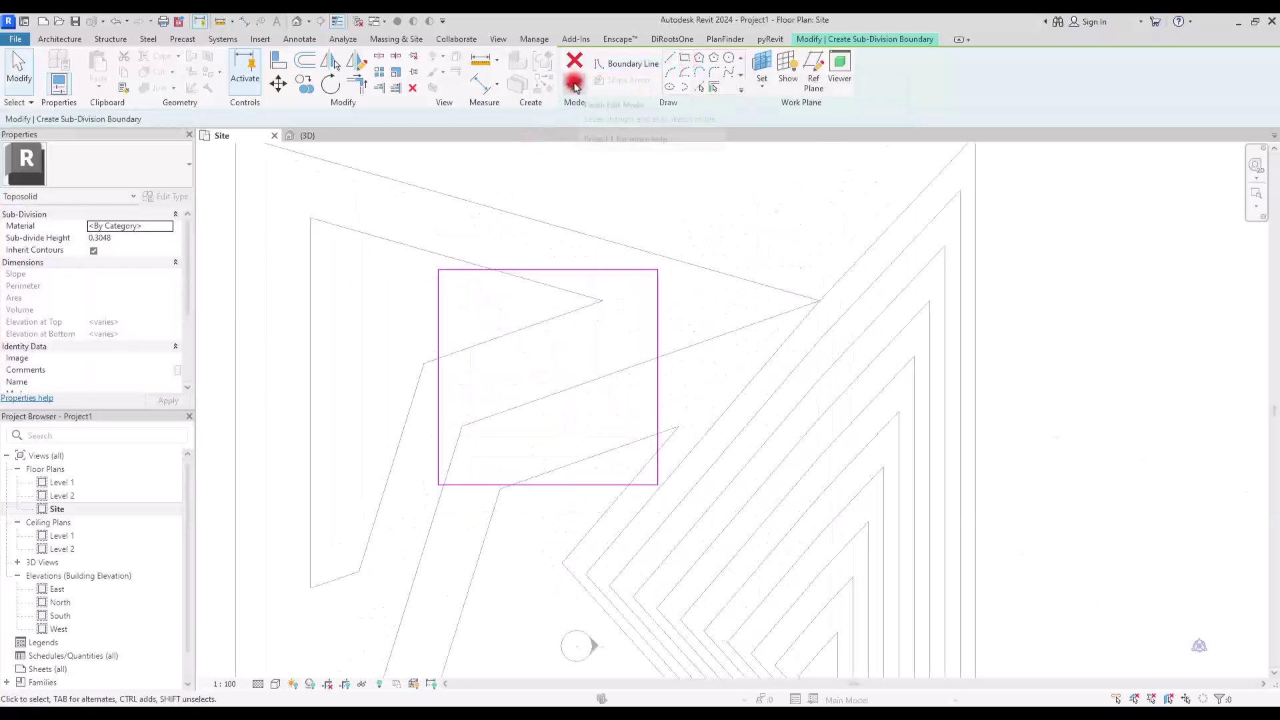
- Finish the sub-division boundary and extend the section box in the 3D view beyond the terrain's cut side to uncover the toposolid
left_click(574, 85)
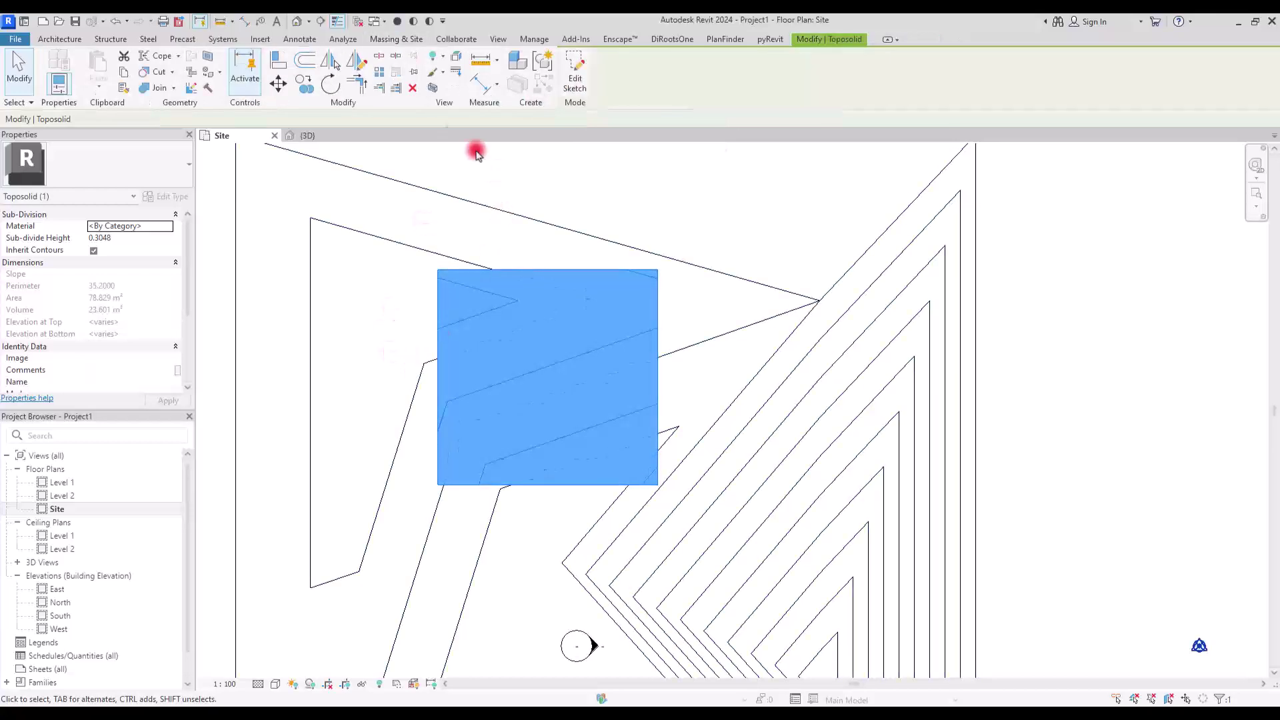
left_click(322, 136)
middle_click_drag(751, 471, 771, 414, "shift")
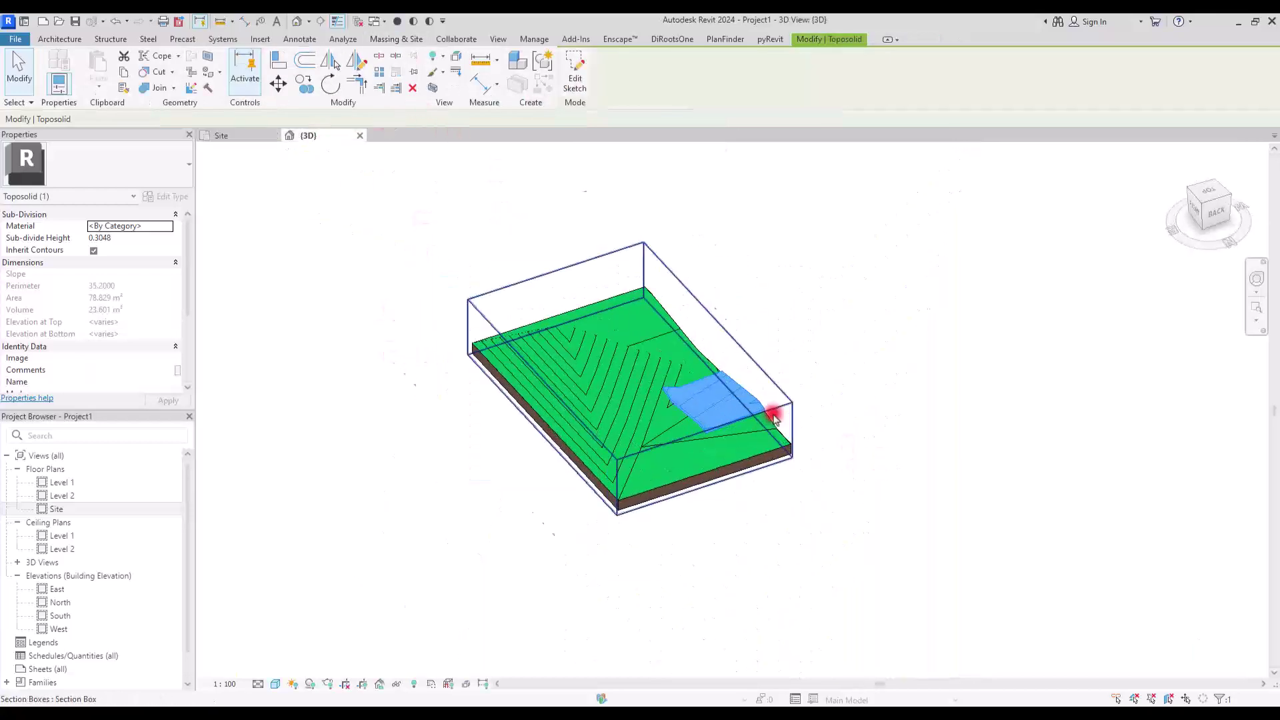
scroll(820, 380, "up", 3)
left_click(820, 380)
left_click(797, 374)
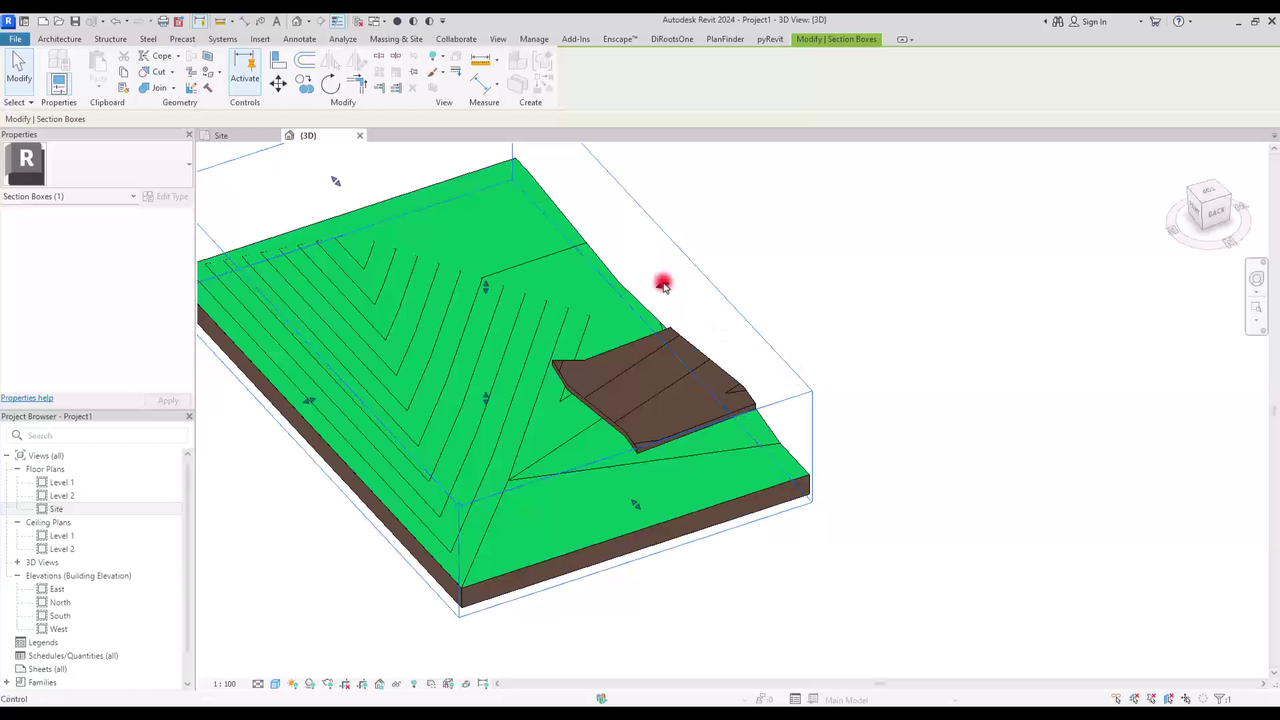
left_click_drag(663, 280, 893, 263)
middle_click_drag(894, 263, 714, 372, "shift")
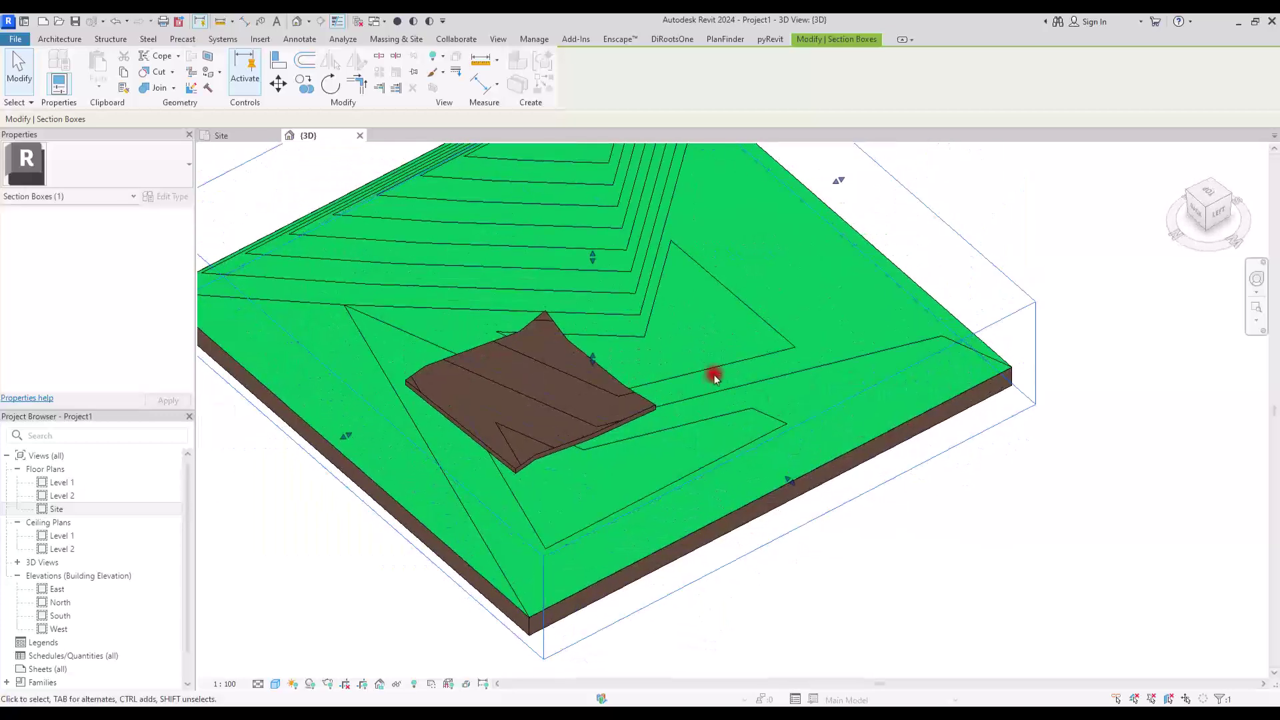
- Set the sub-divide height of the toposolid's rectangular sub-division to 0.5 m
left_click(627, 392)
left_click(89, 238)
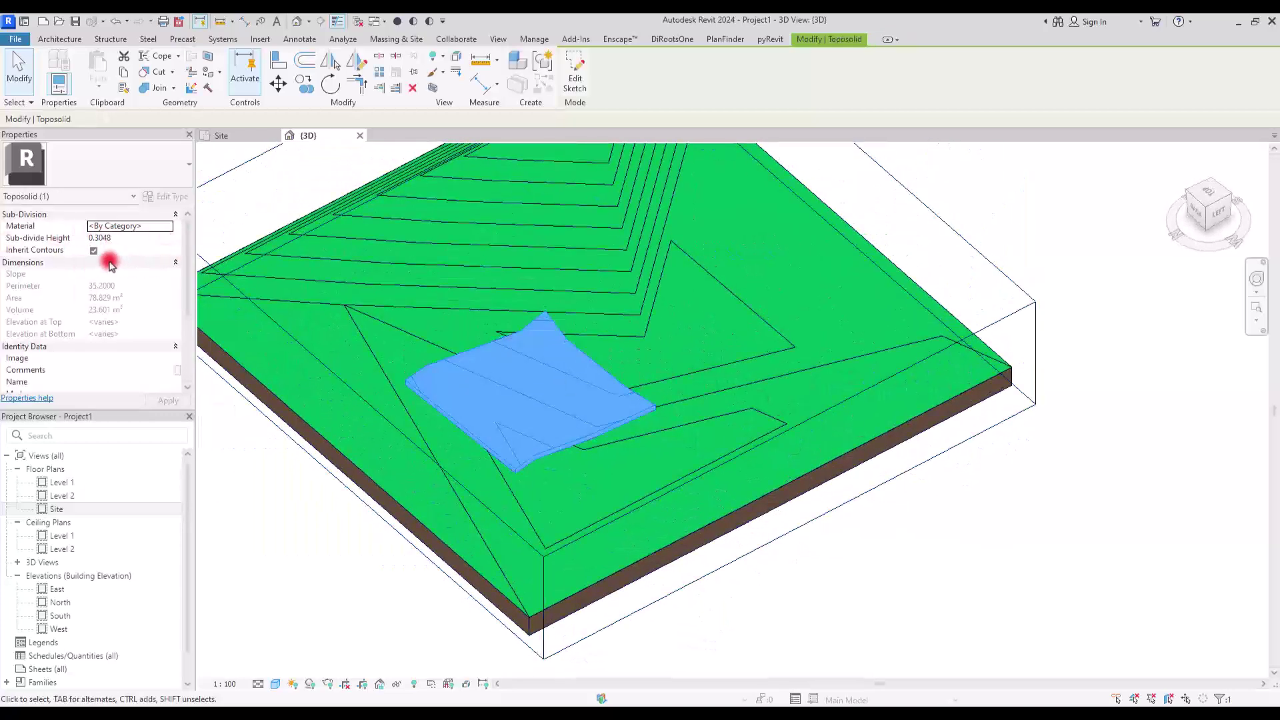
left_click(136, 242)
type("0.5000")
left_click(625, 363)
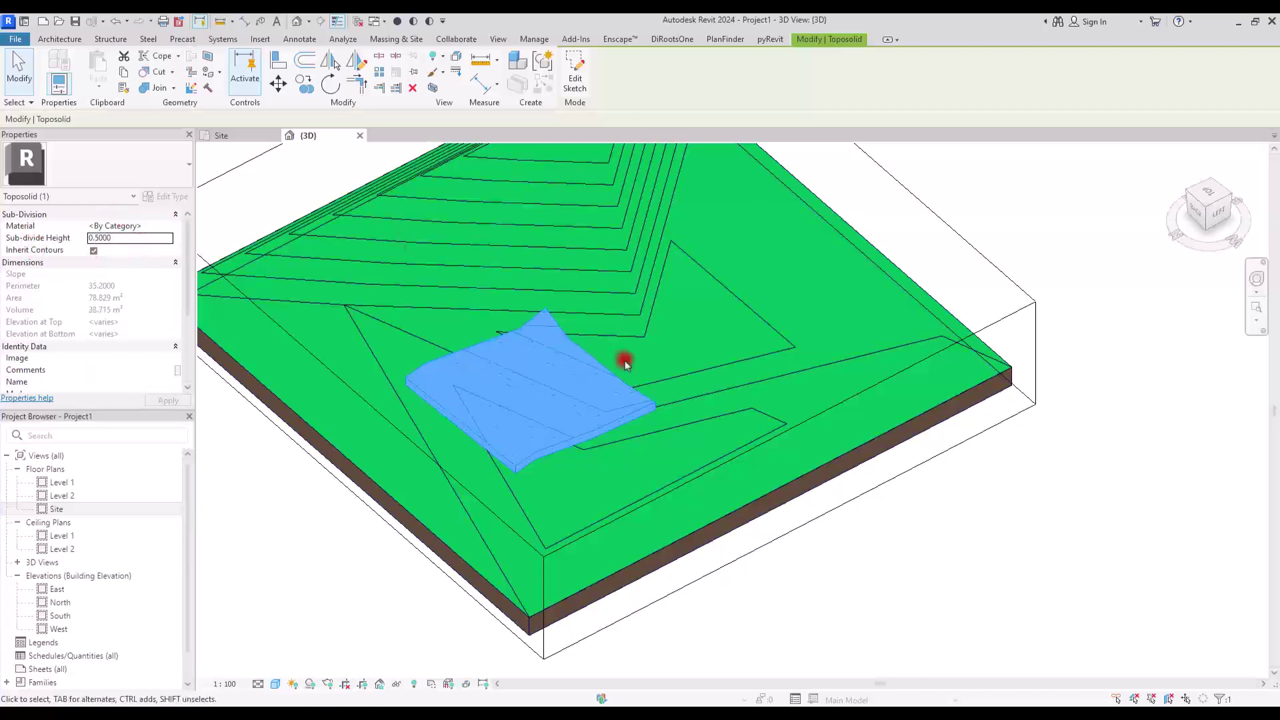
scroll(514, 393, "up", 5)
key("Escape")
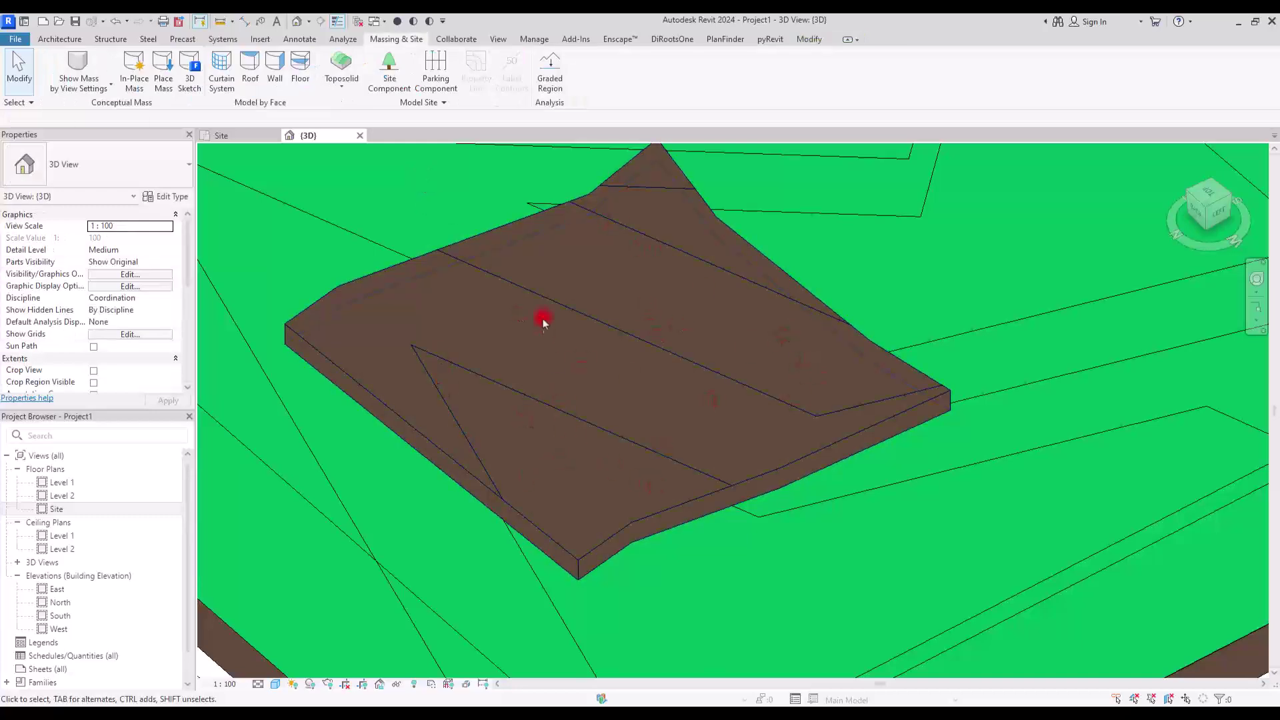
- Turn off Inherit Contours for the rectangular sub-division
left_click(476, 241)
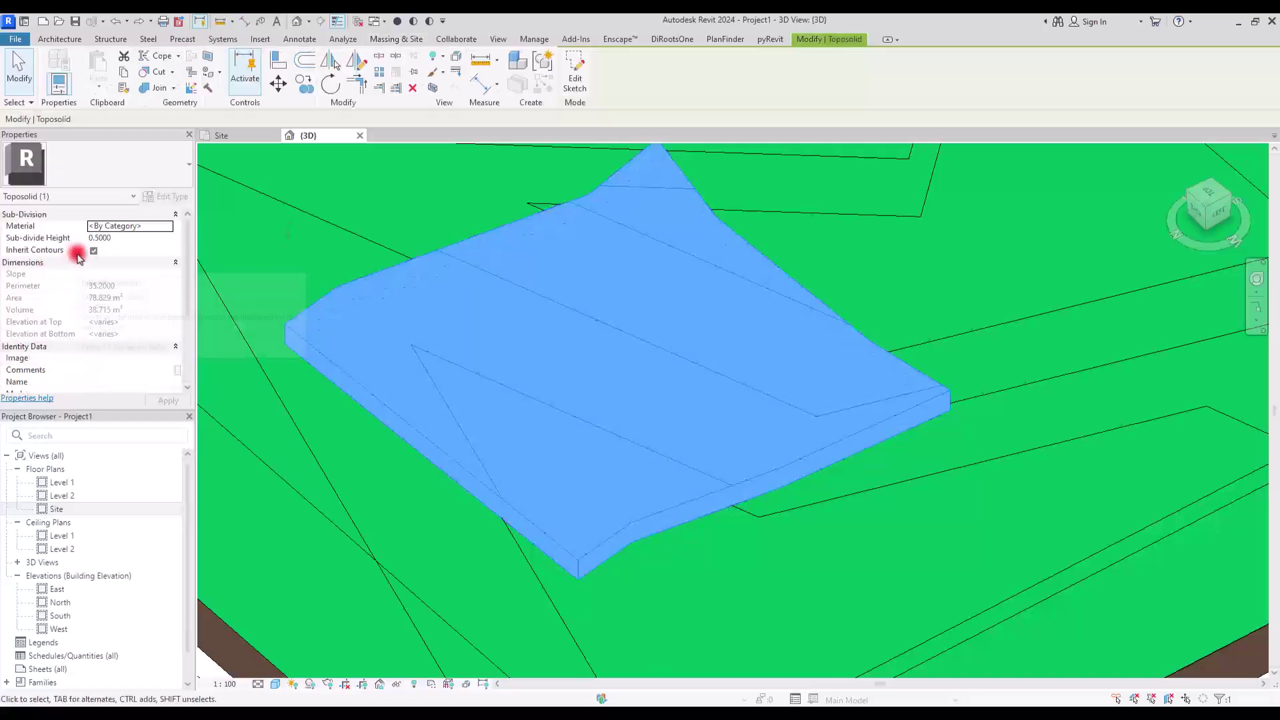
left_click(448, 214)
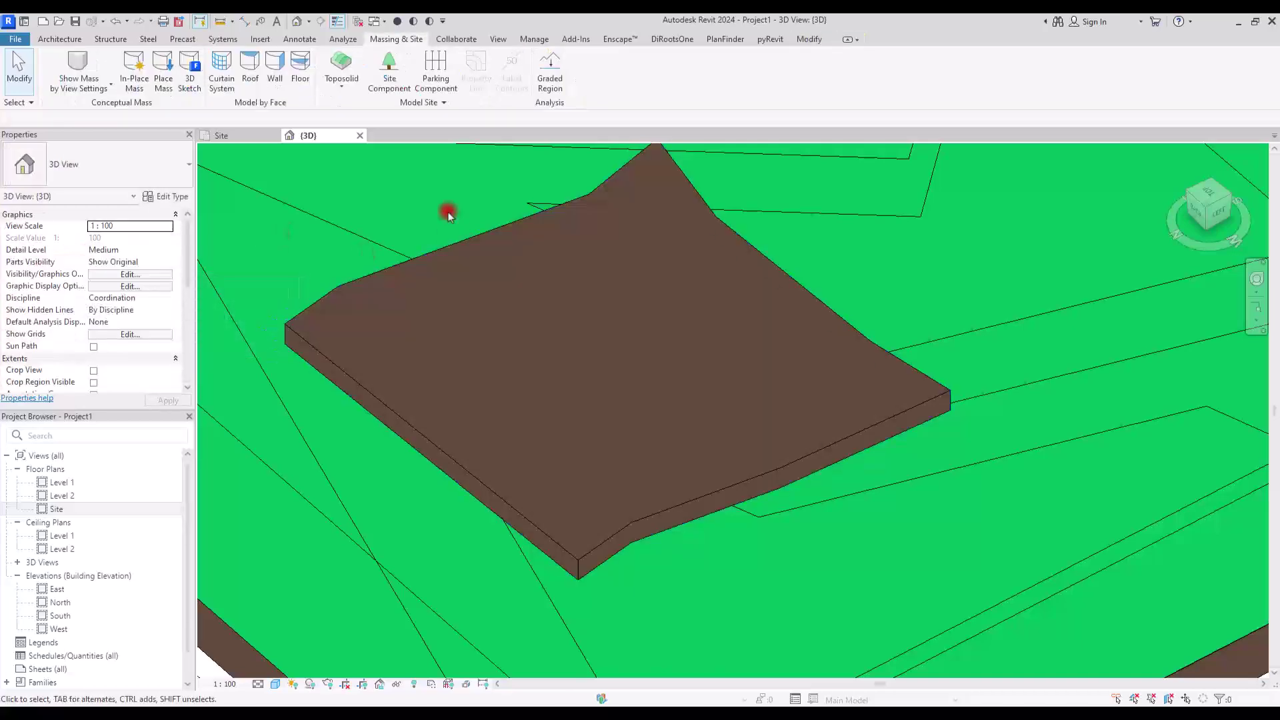
left_click(465, 244)
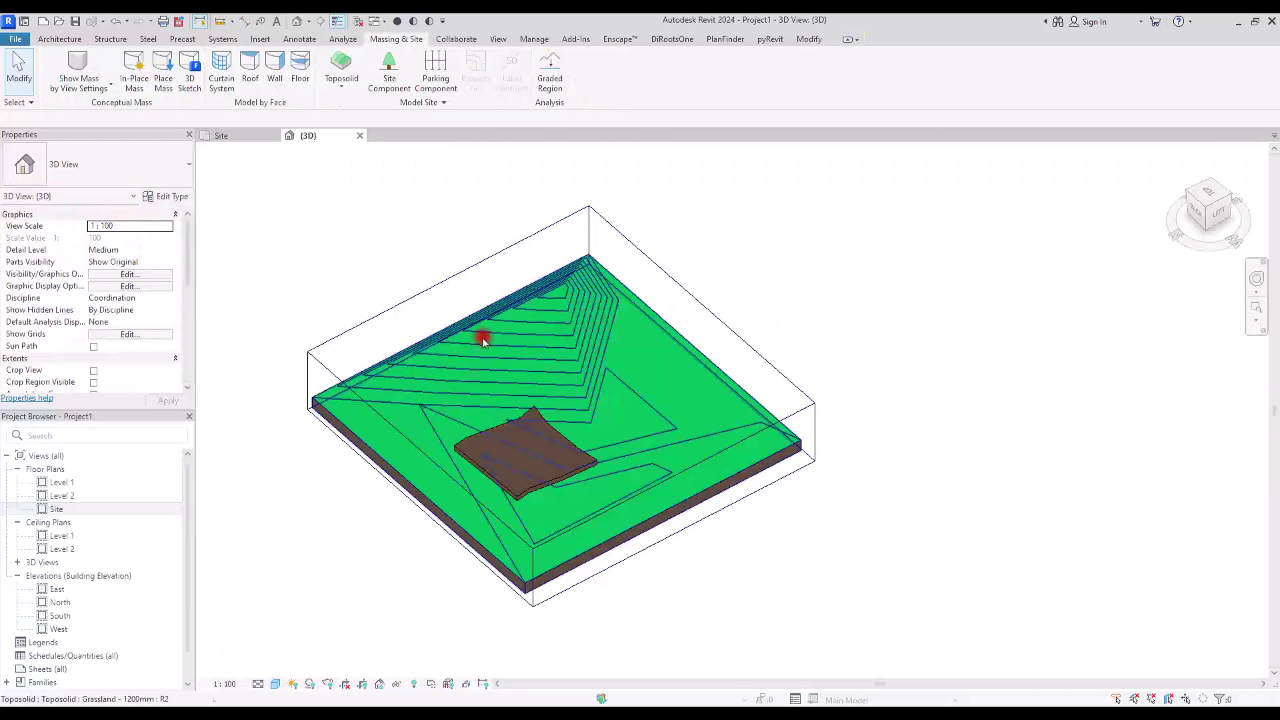
- Label the contours in the Site plan along a slightly rising line about 43 m long, crossing the whole toposolid from west to east
left_click(218, 138)
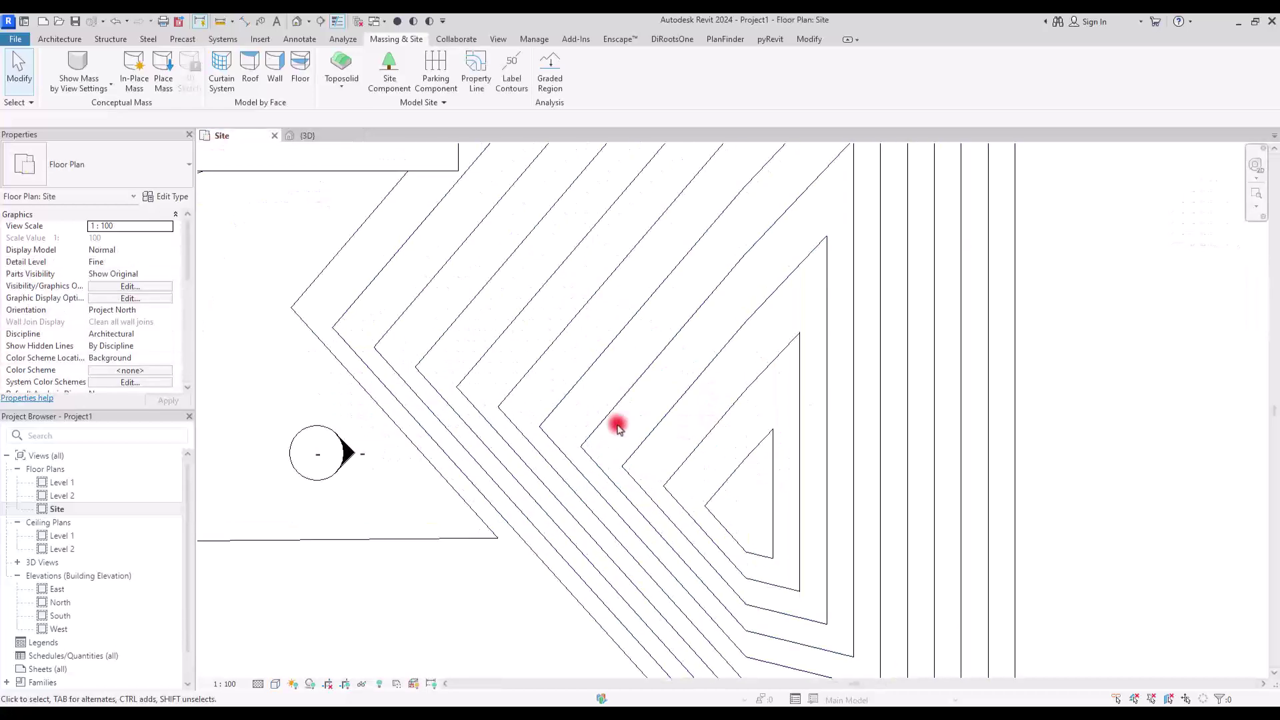
left_click(510, 85)
scroll(742, 386, "down", 6)
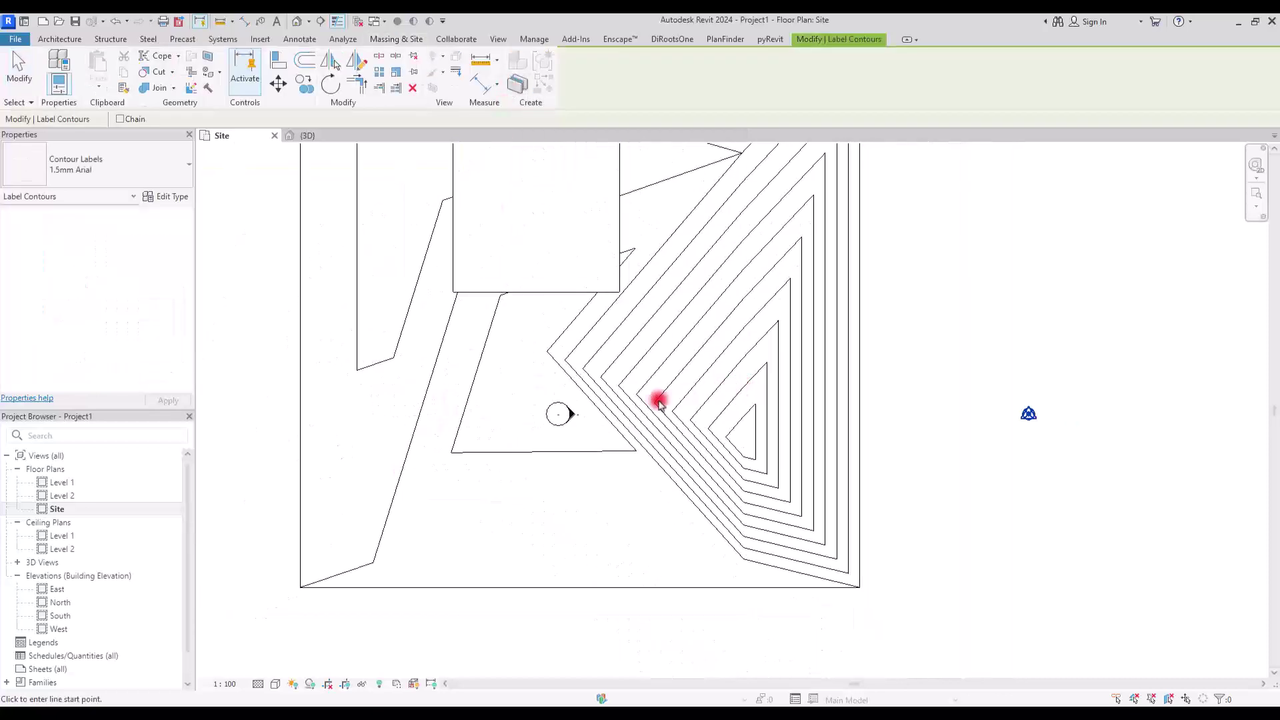
left_click(360, 423)
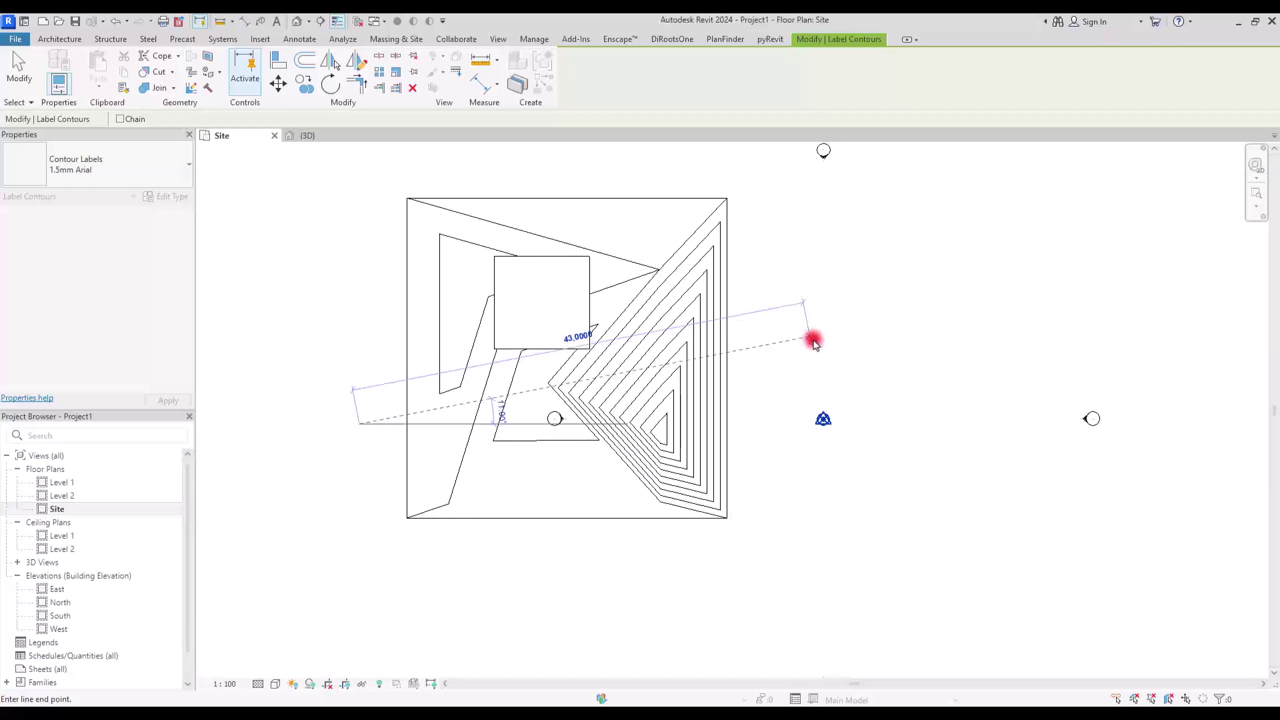
left_click(813, 341)
scroll(677, 400, "up", 6)
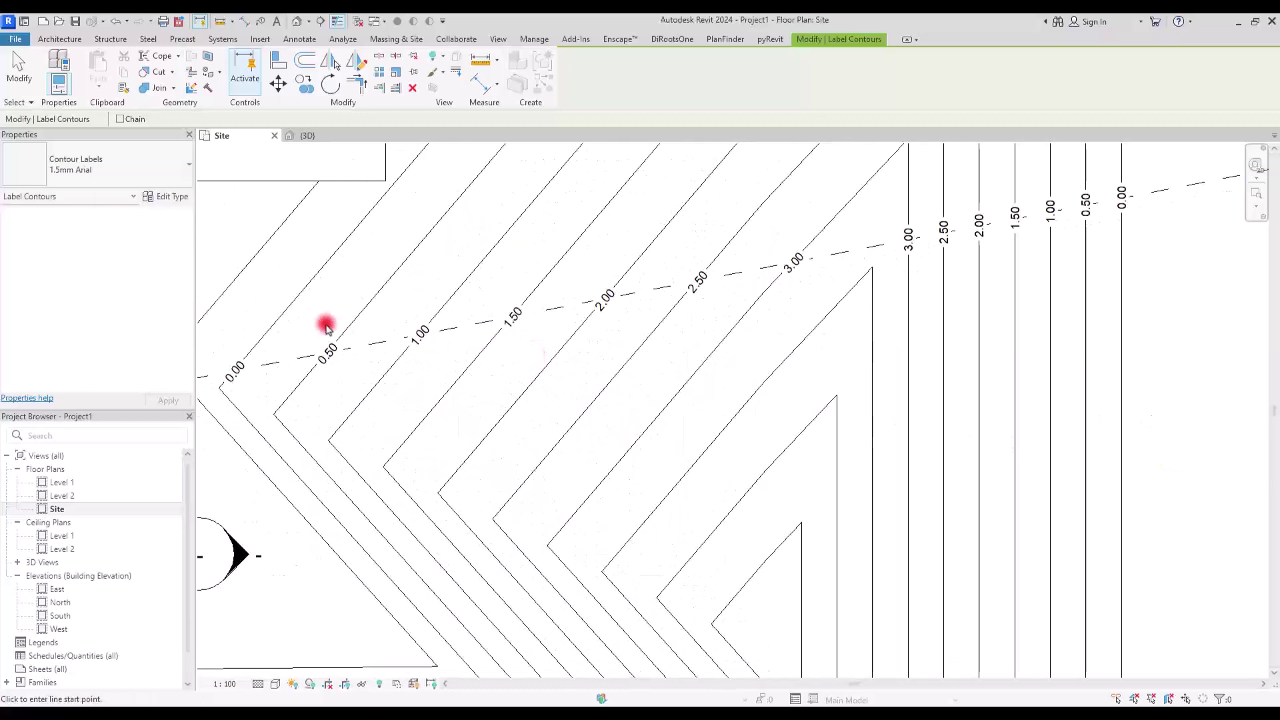
scroll(340, 384, "down", 2)
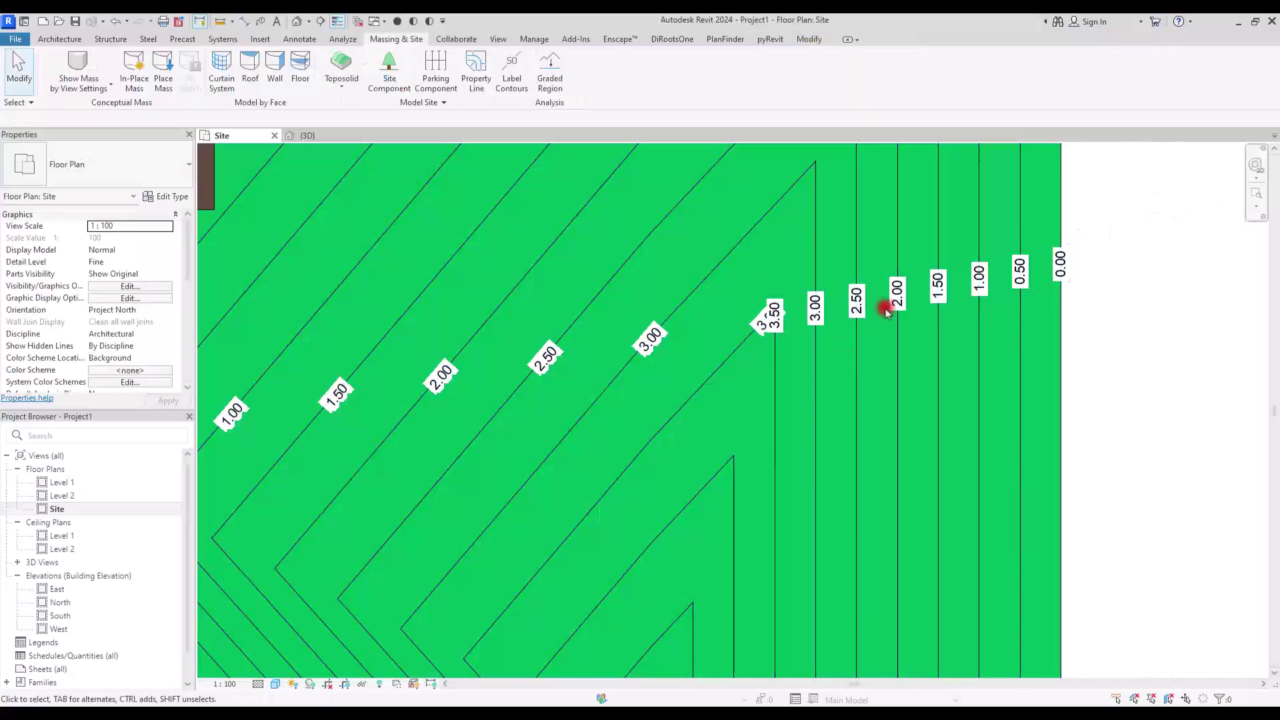
- Move the eastern end of the contour label line farther north
left_click(811, 298)
scroll(714, 320, "down", 4)
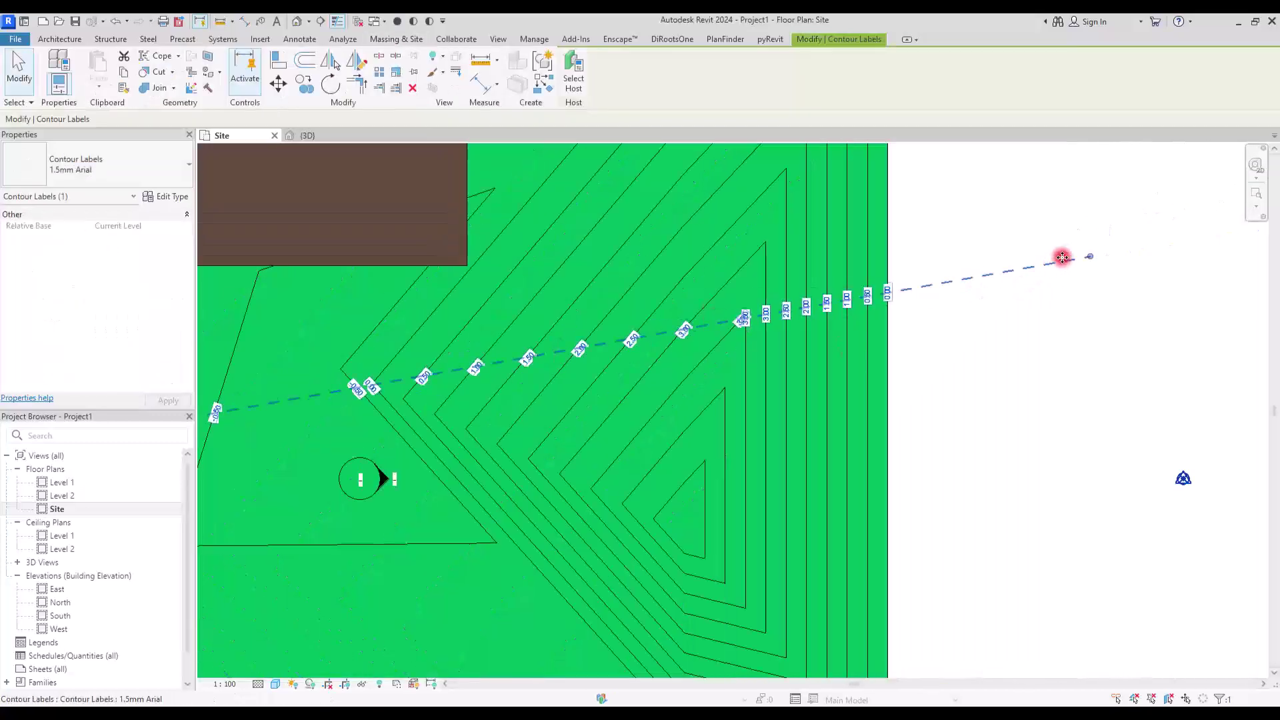
left_click_drag(1092, 267, 1098, 178)
- Review the type properties of the 1.5mm Arial contour labels, including text size, units format and elevation base, without changing them
left_click(171, 195)
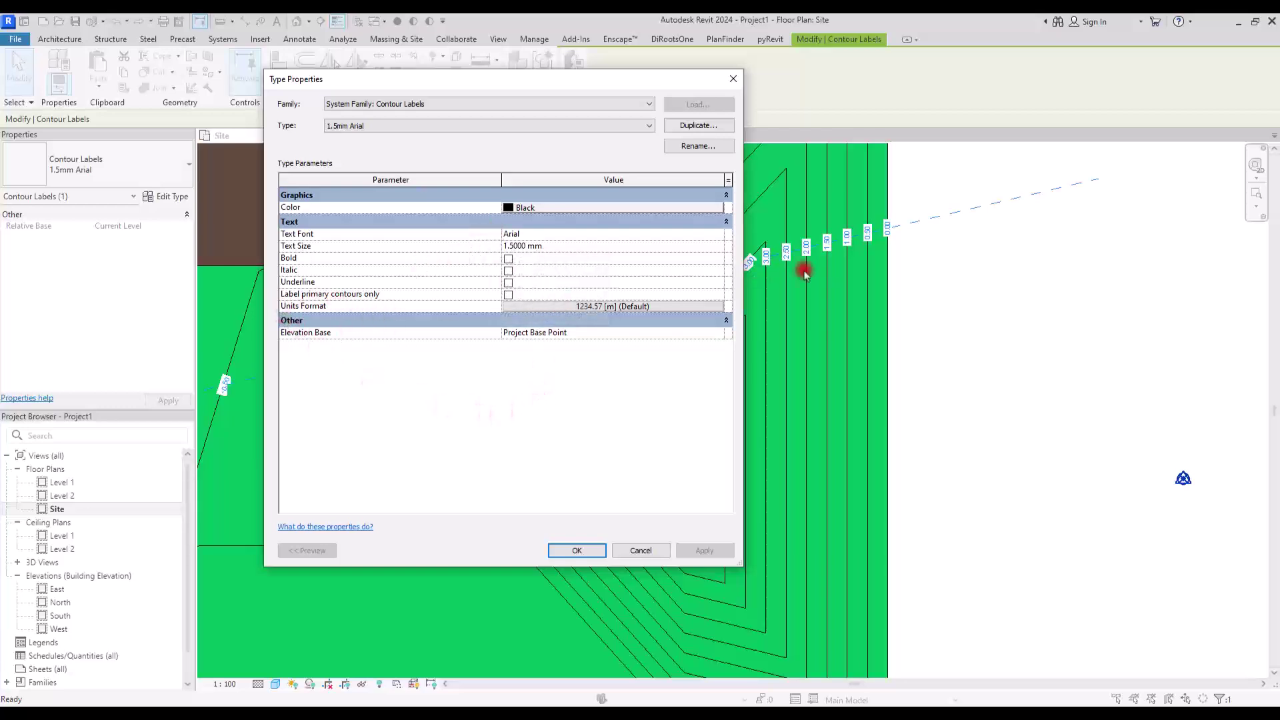
left_click(641, 548)
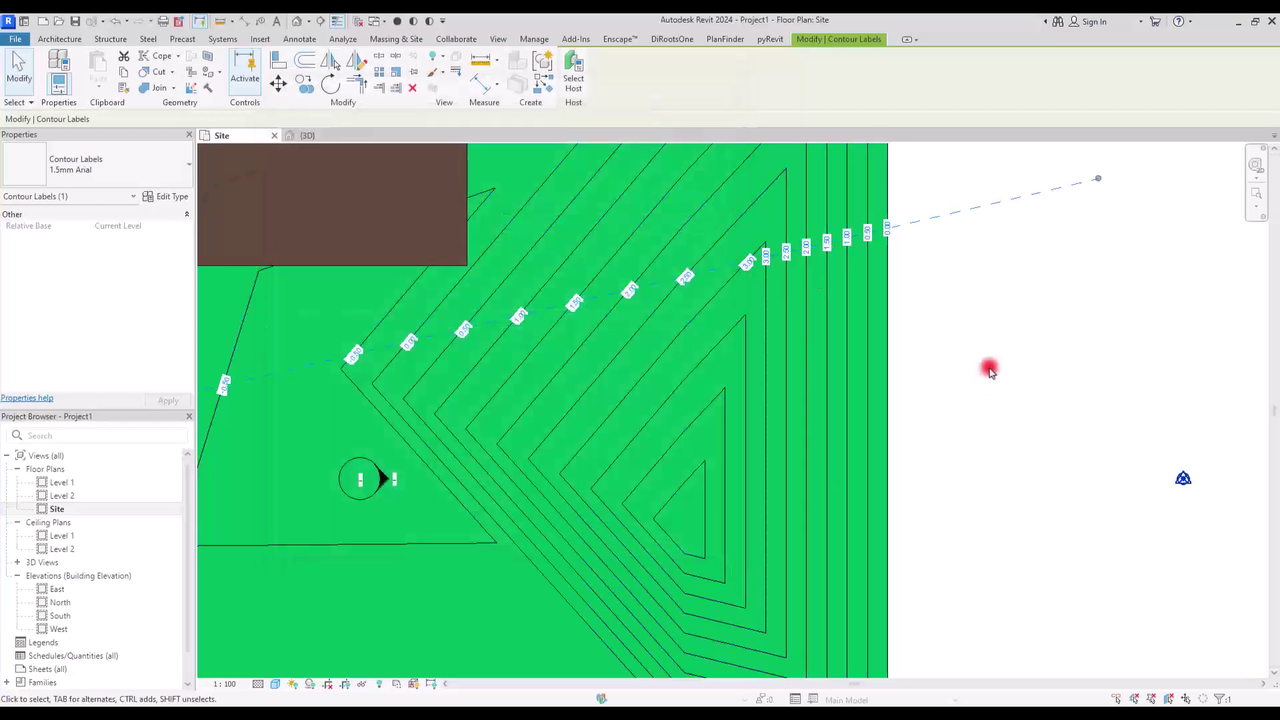
left_click(988, 361)
scroll(947, 311, "down", 3)
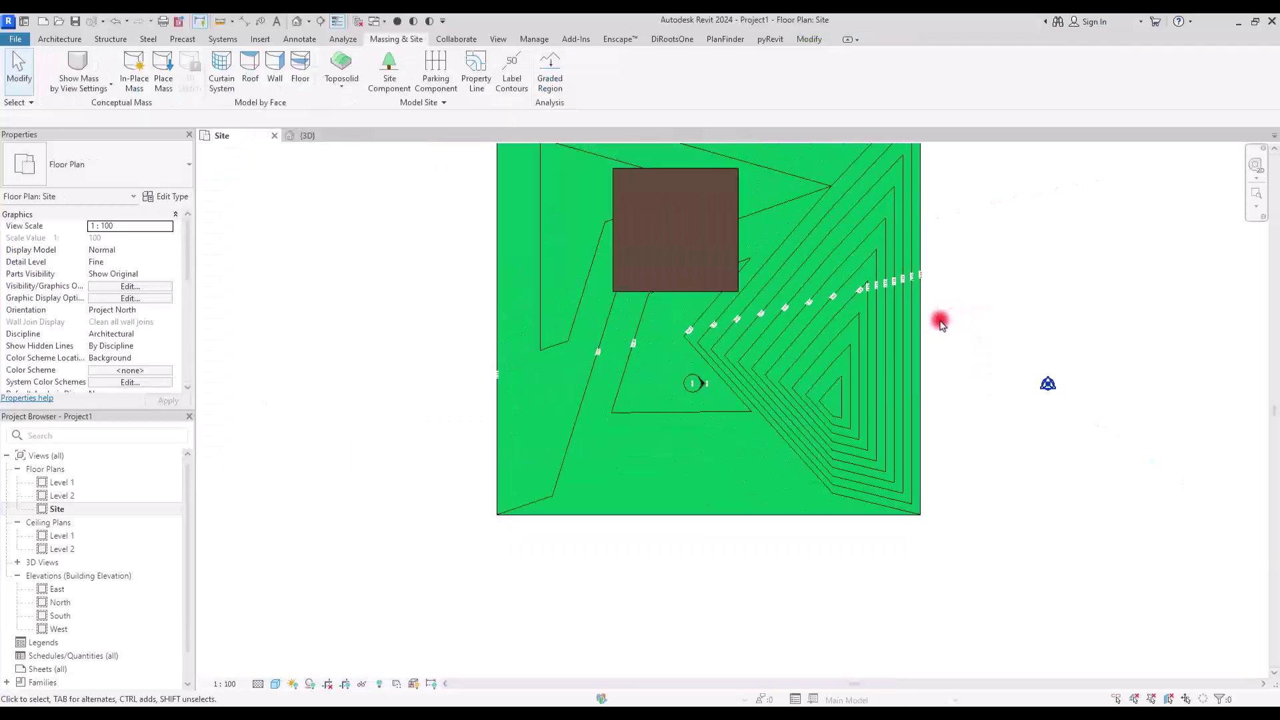